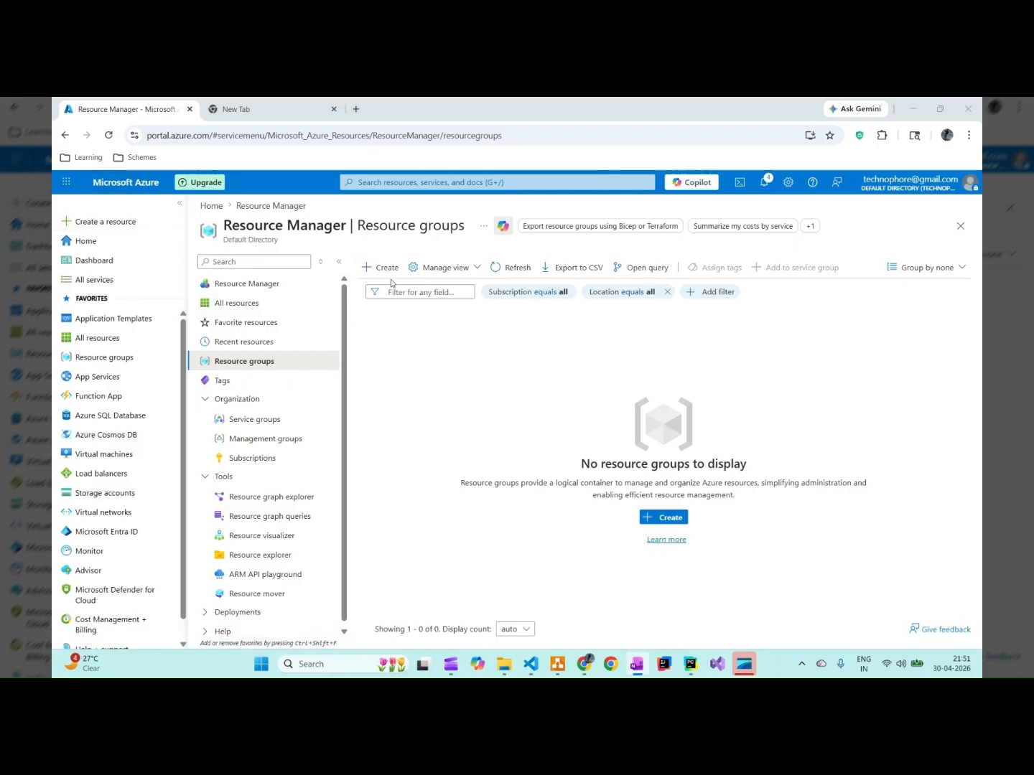
Create a resource group named rg-logic-ladder-ai-rag-demo in the Trial Subscription For Demo, keeping the Central US region
{"action": "left_click", "coordinate": [664, 522]}
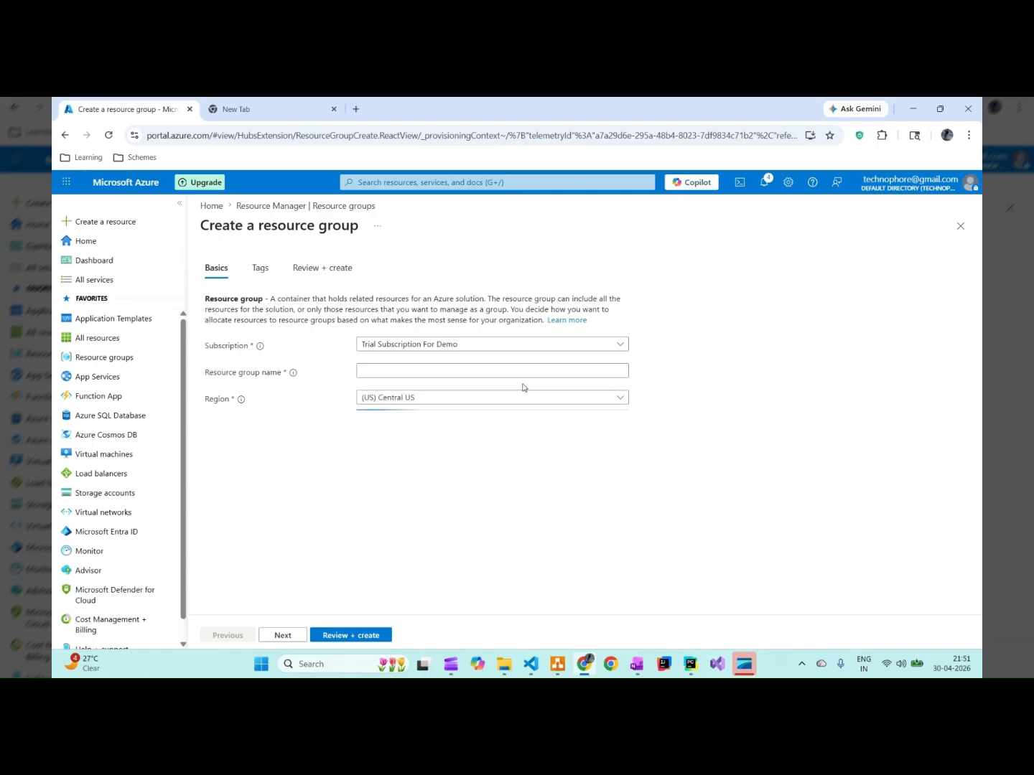
{"action": "left_click", "coordinate": [397, 373]}
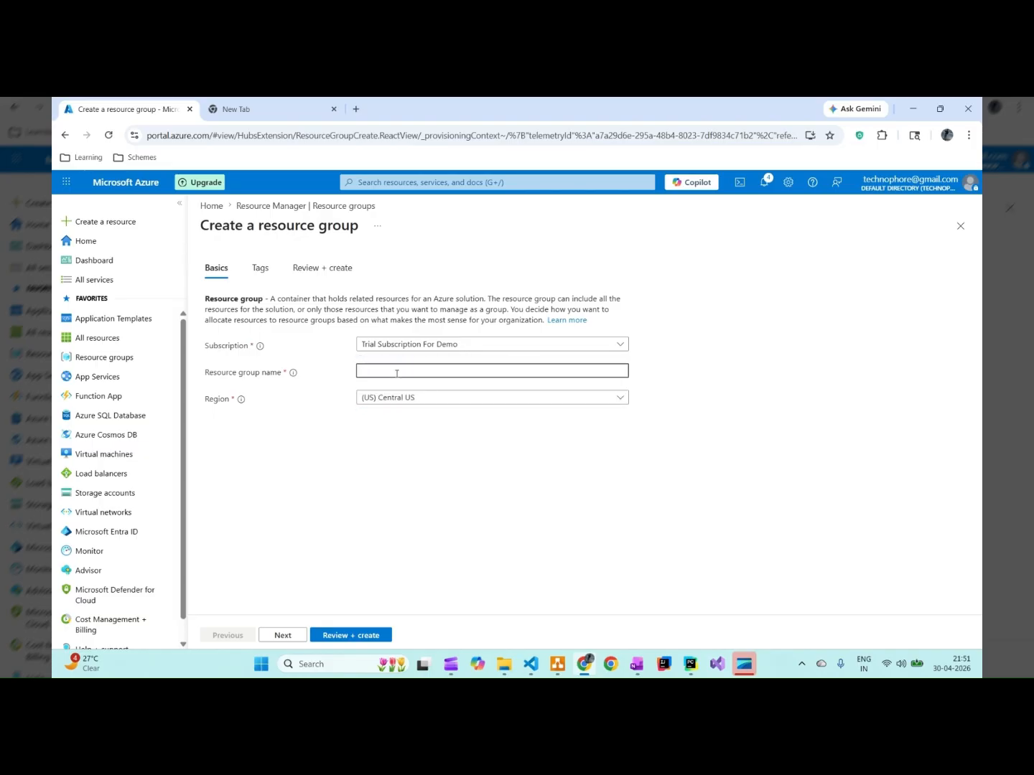
{"action": "type", "text": "rg-logic-ladder-ai-rag-demo"}
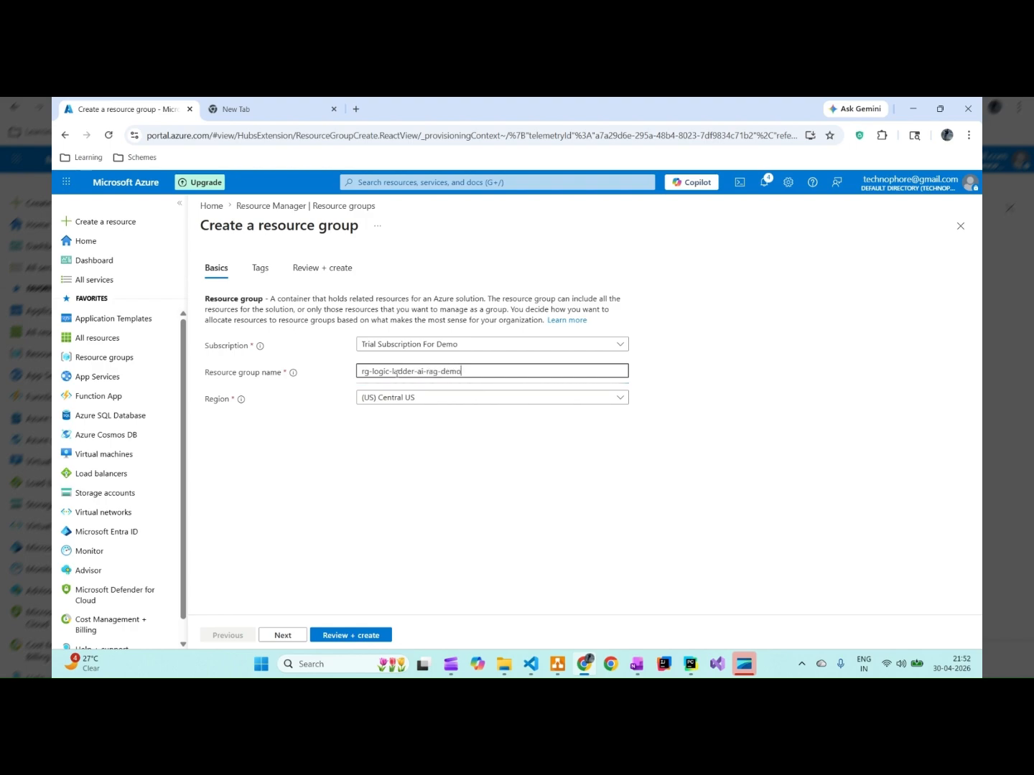
{"action": "left_click", "coordinate": [419, 473]}
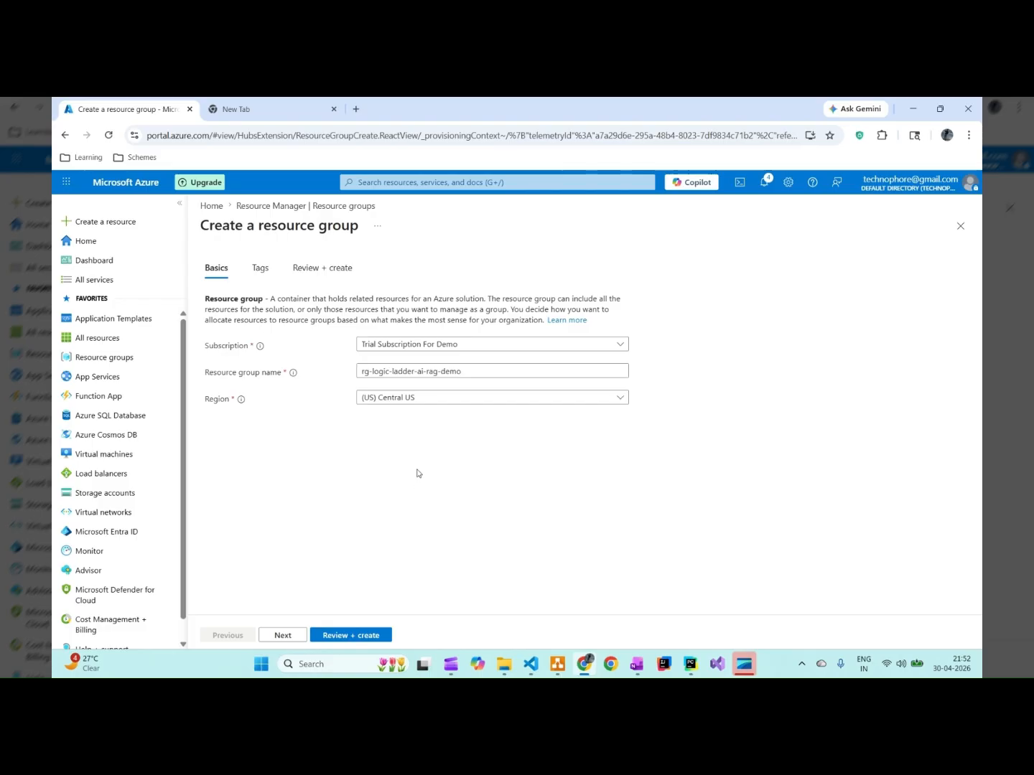
{"action": "left_click", "coordinate": [363, 637]}
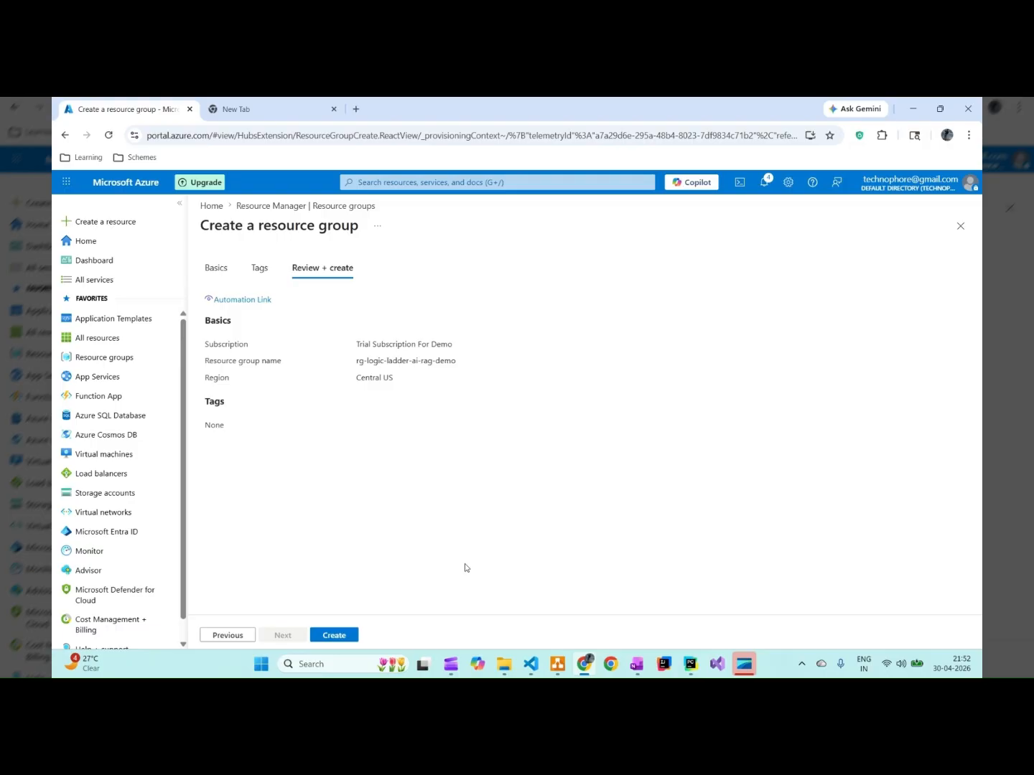
{"action": "left_click", "coordinate": [333, 636]}
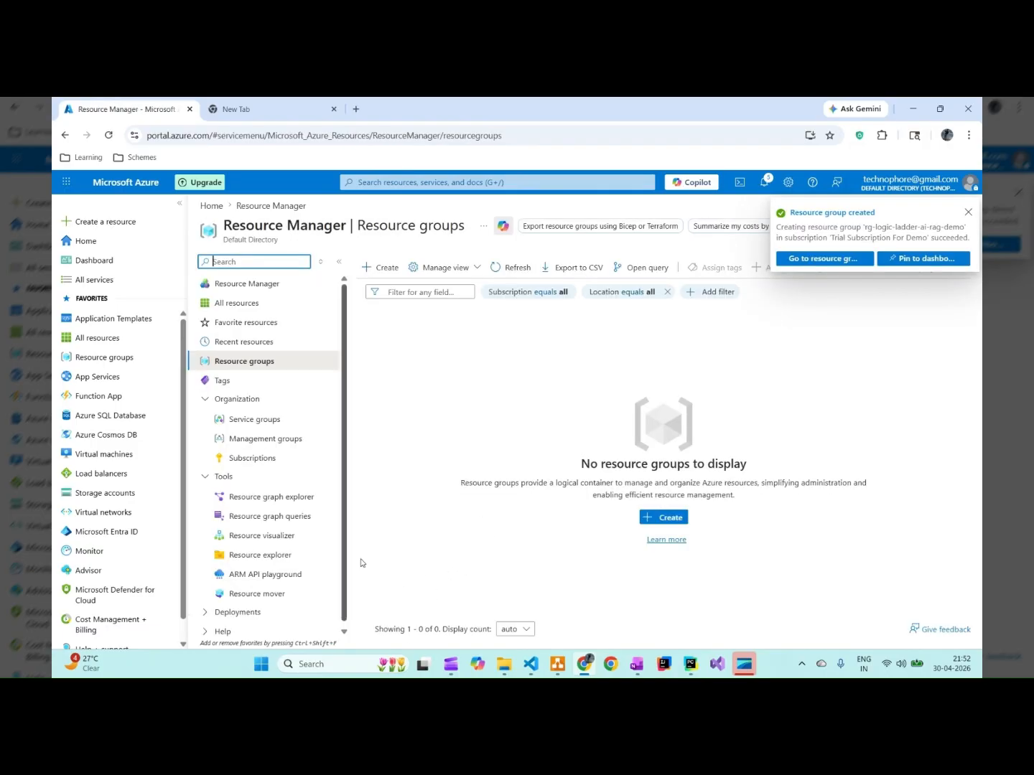
{"action": "left_click", "coordinate": [966, 213]}
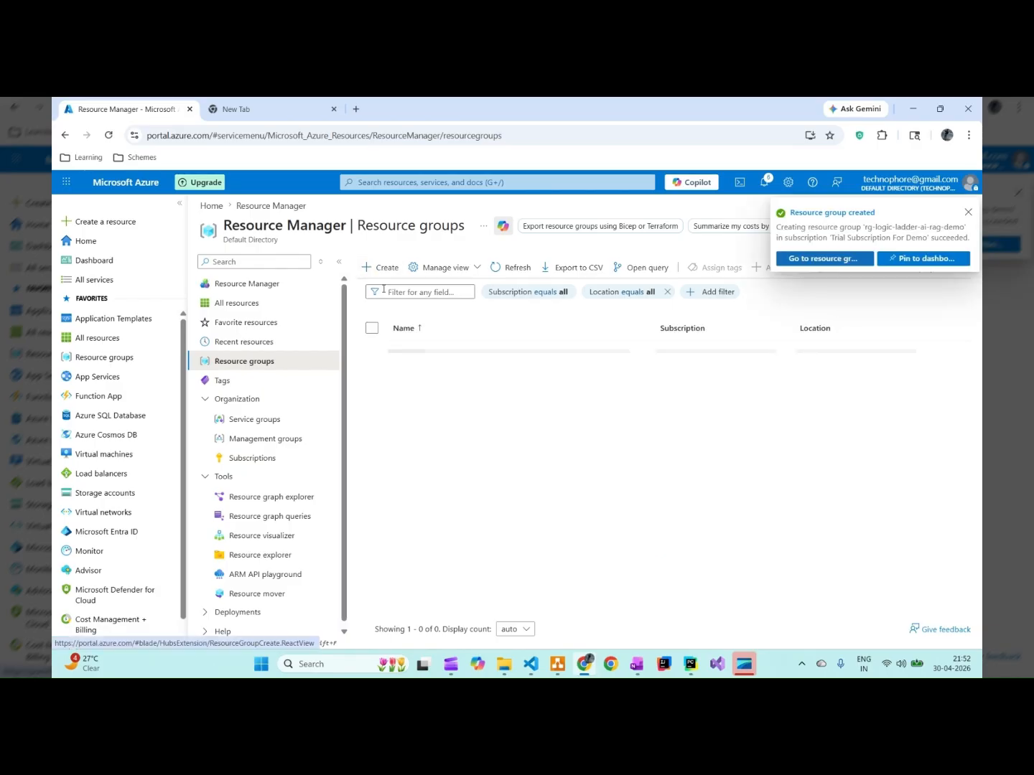
Start creating a Microsoft Foundry resource and assign it to the rg-logic-ladder-ai-rag-demo resource group
{"action": "left_click", "coordinate": [404, 185]}
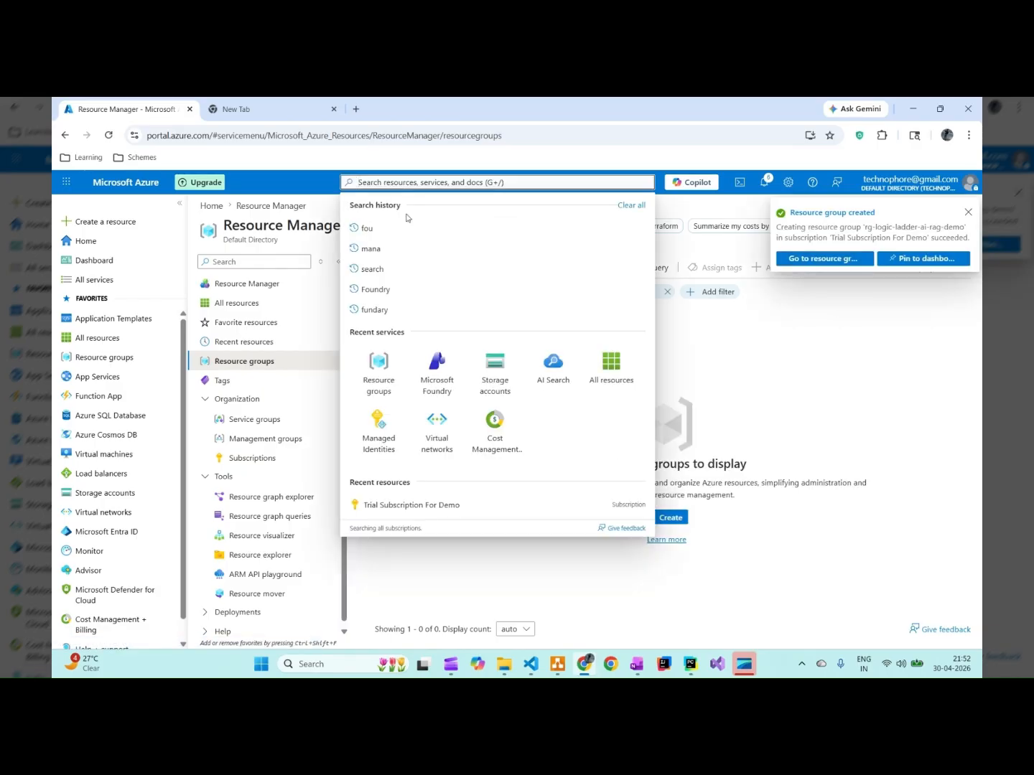
{"action": "left_click", "coordinate": [435, 365]}
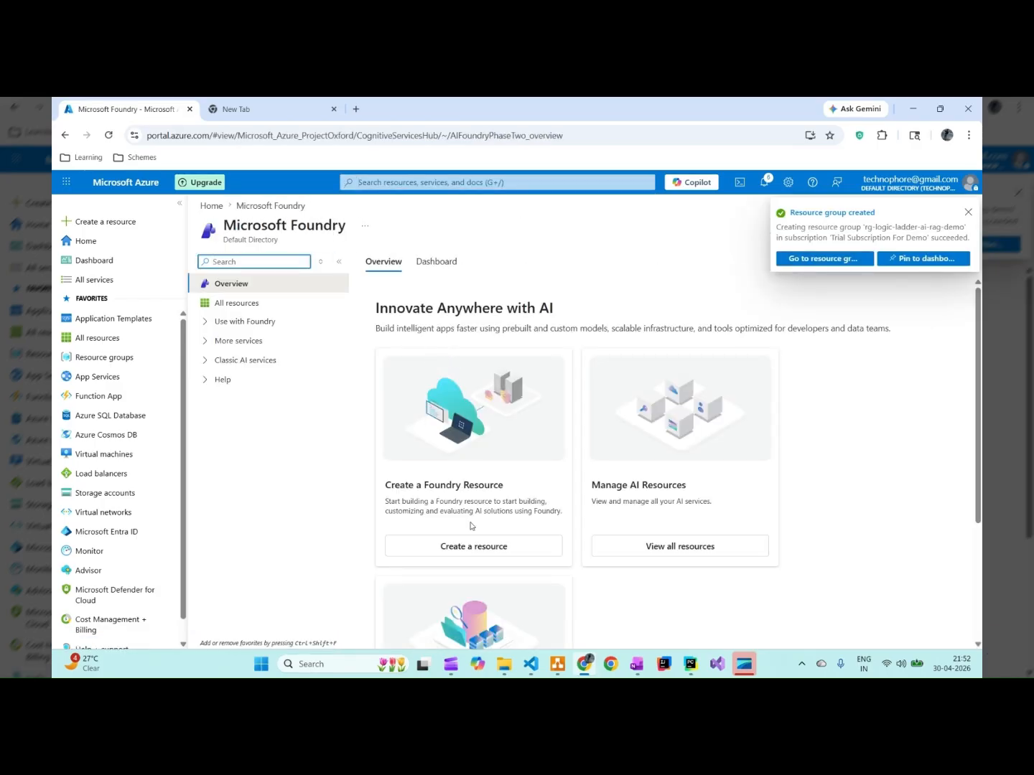
{"action": "left_click", "coordinate": [967, 212]}
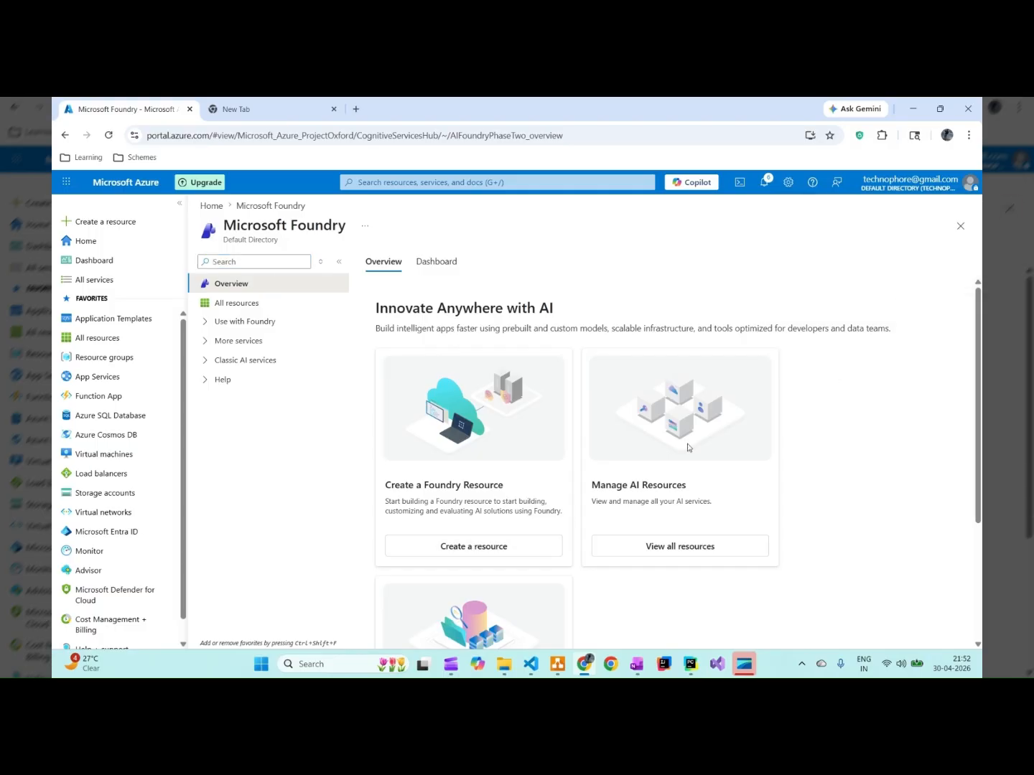
{"action": "left_click", "coordinate": [459, 552]}
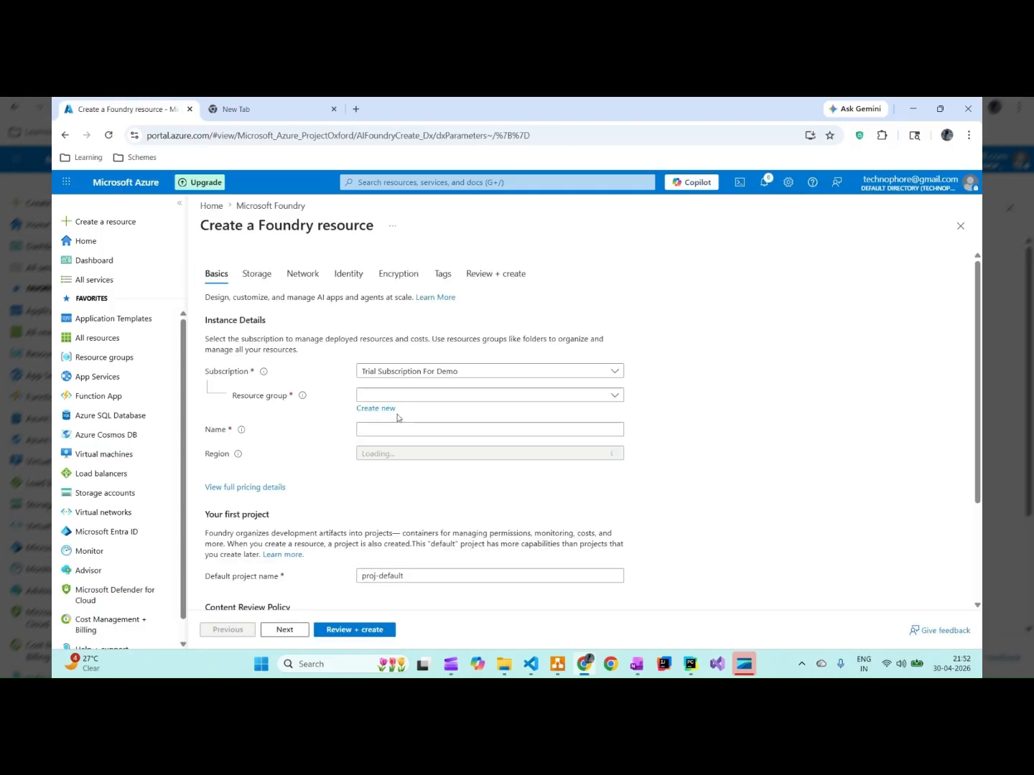
{"action": "left_click", "coordinate": [576, 395]}
{"action": "left_click", "coordinate": [416, 431]}
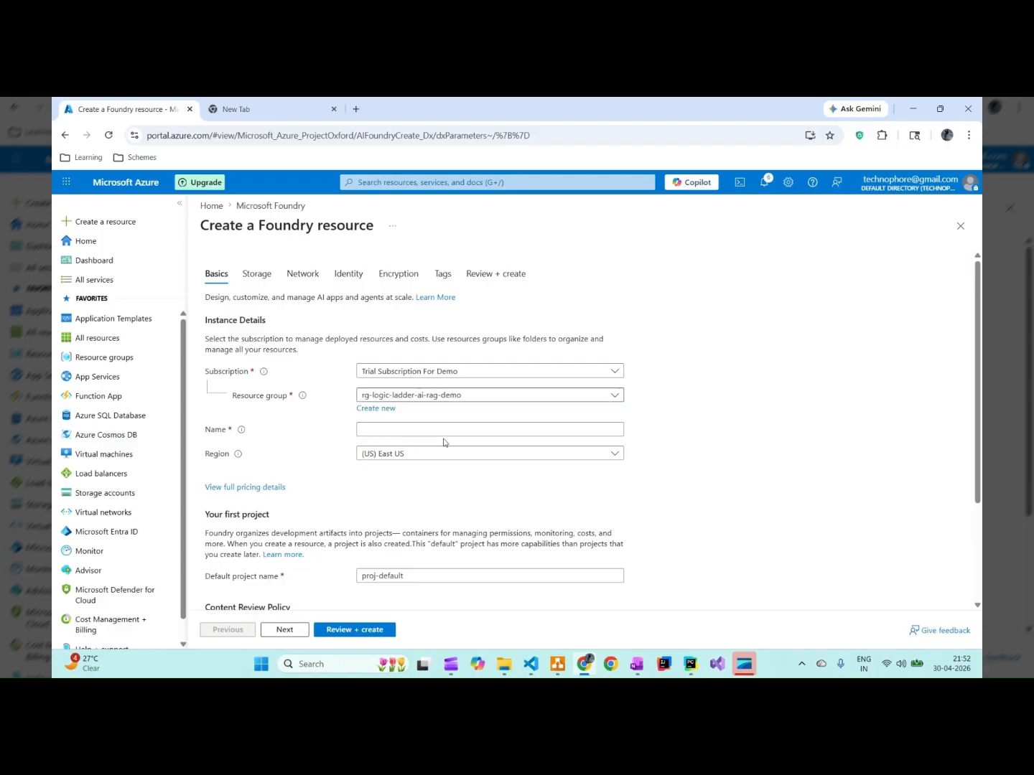
Name the Foundry resource logic-ladder-foundry-eastus-ai-rag
{"action": "scroll", "coordinate": [664, 441], "scroll_direction": "down", "scroll_amount": 1}
{"action": "left_click", "coordinate": [387, 367]}
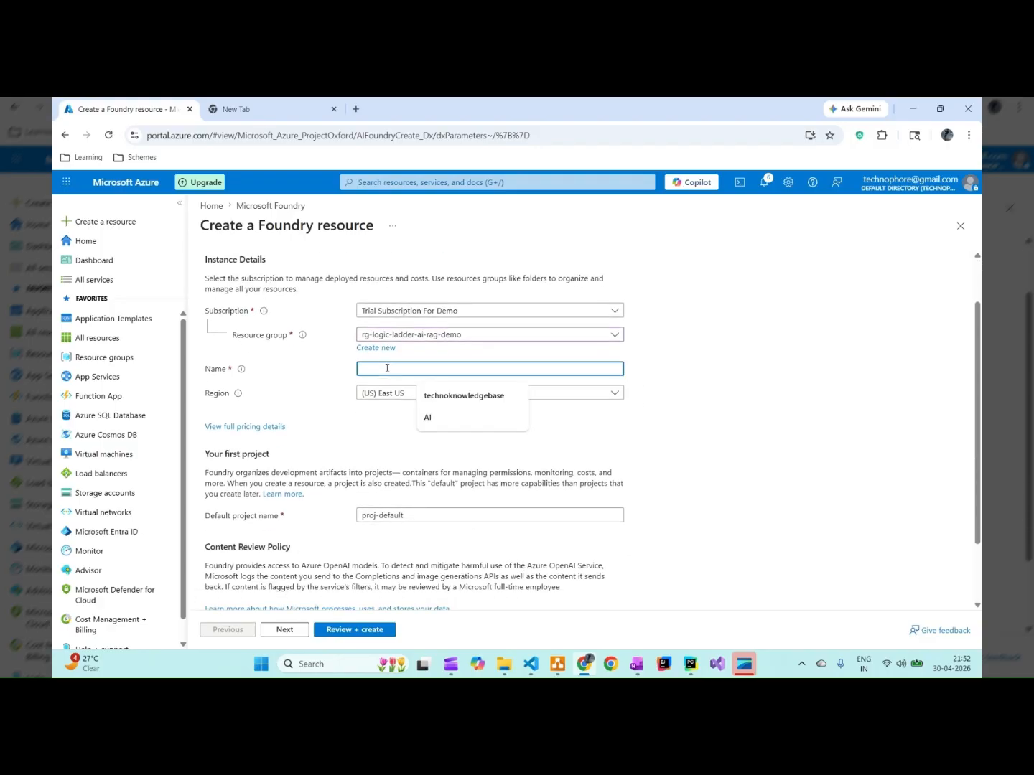
{"action": "type", "text": "foudary"}
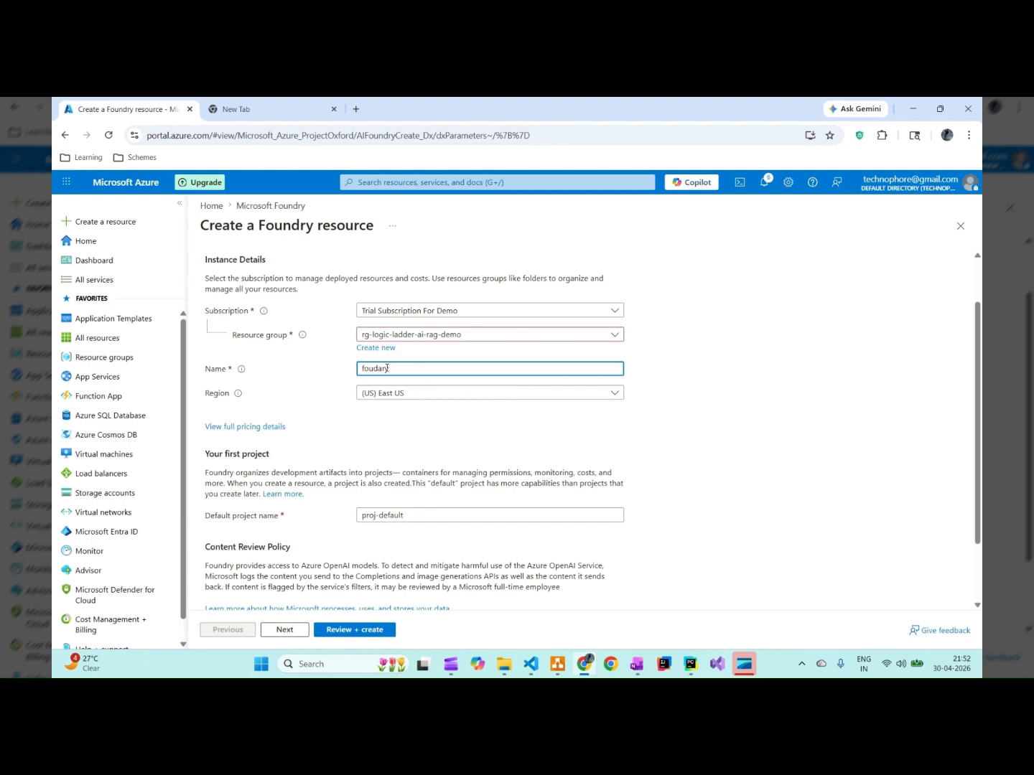
{"action": "key", "text": "BackSpace"}
{"action": "key", "text": "BackSpace"}
{"action": "key", "text": "BackSpace"}
{"action": "key", "text": "BackSpace"}
{"action": "key", "text": "BackSpace"}
{"action": "key", "text": "BackSpace"}
{"action": "type", "text": "dry-eastUs"}
Set the Foundry resource's default project name to proj-logic-ladder-foundry
{"action": "left_click_drag", "start_coordinate": [414, 515], "coordinate": [336, 519]}
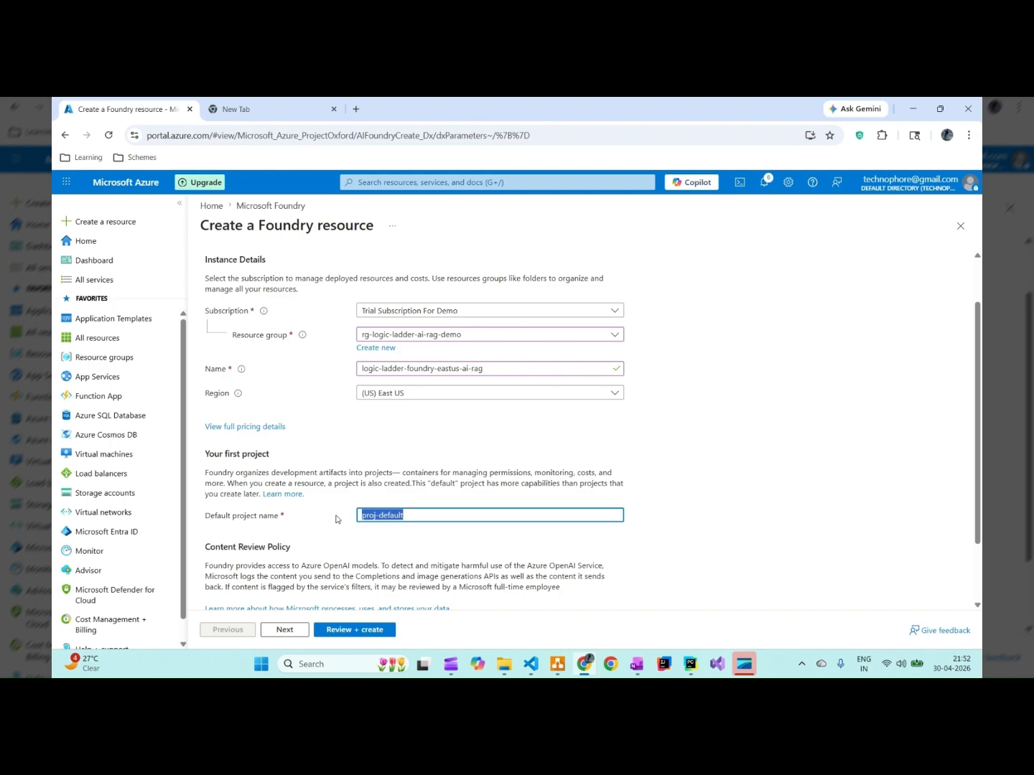
{"action": "type", "text": "fo"}
{"action": "type", "text": "roj-"}
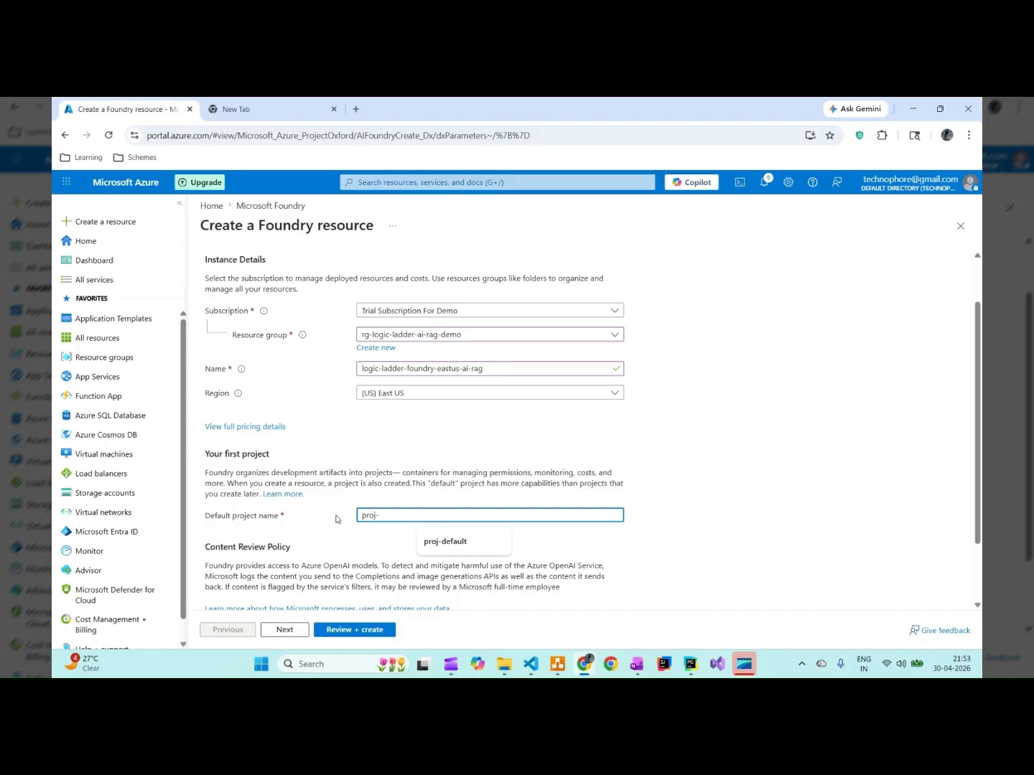
{"action": "type", "text": "logic-ladder-foundry"}
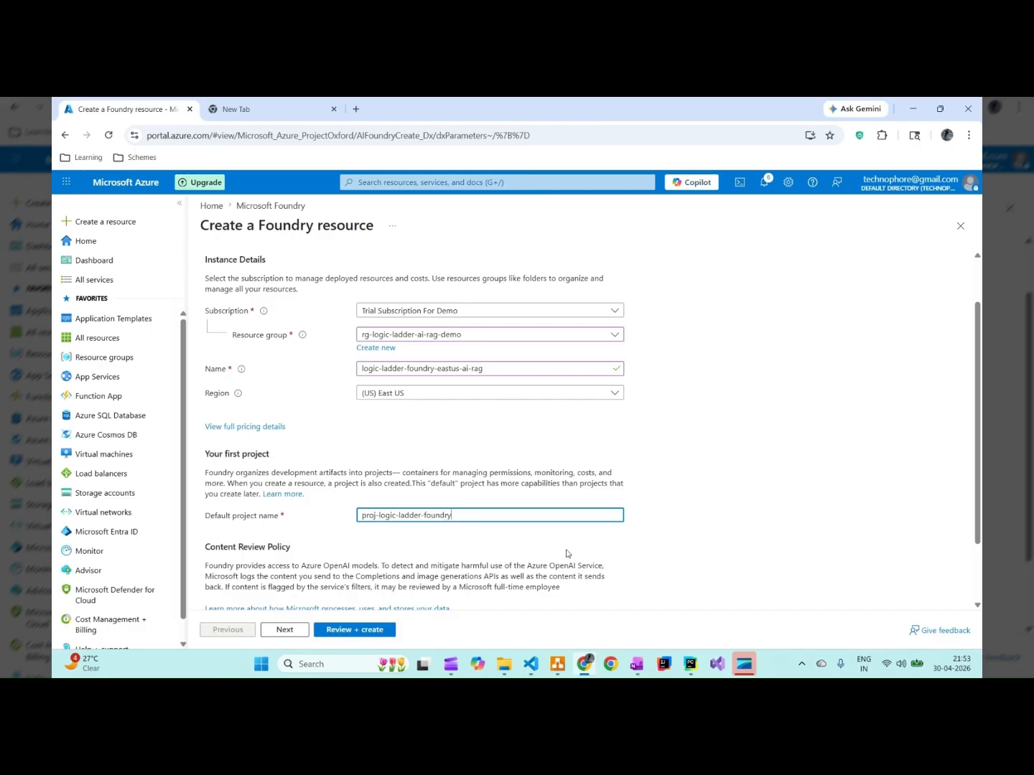
{"action": "left_click", "coordinate": [460, 546]}
Keep the default storage, network, identity and encryption settings, review the Foundry resource and deploy it, dismissing the deployment notification
{"action": "scroll", "coordinate": [536, 547], "scroll_direction": "down", "scroll_amount": 2}
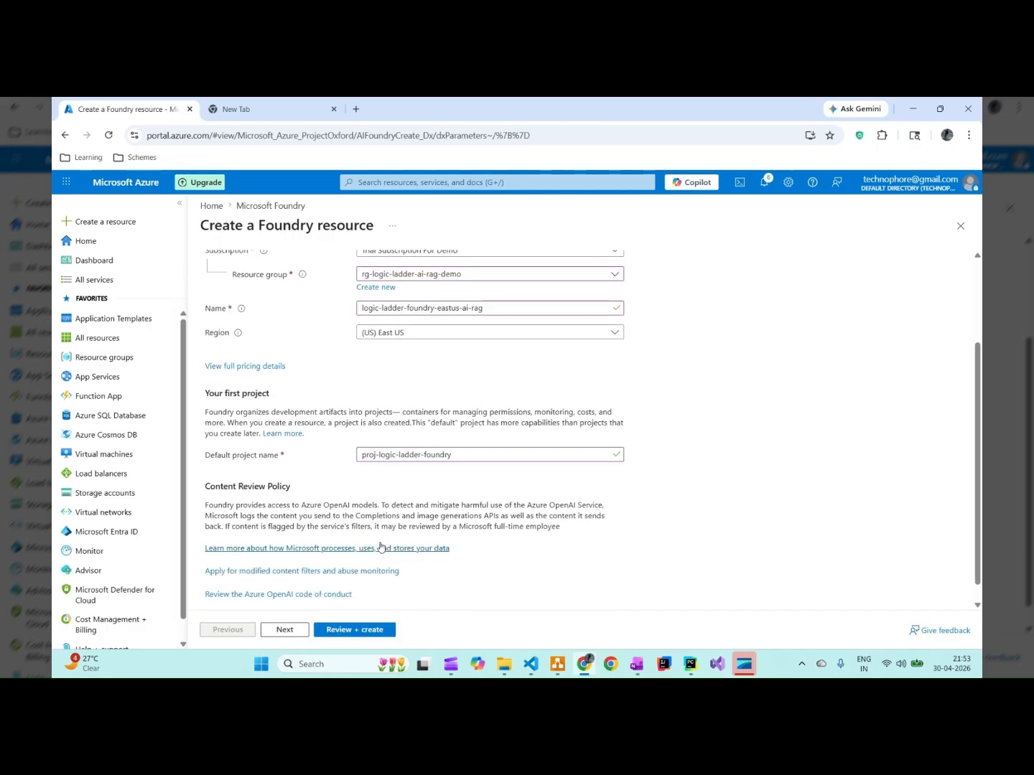
{"action": "left_click", "coordinate": [289, 630]}
{"action": "scroll", "coordinate": [352, 487], "scroll_direction": "down", "scroll_amount": 3}
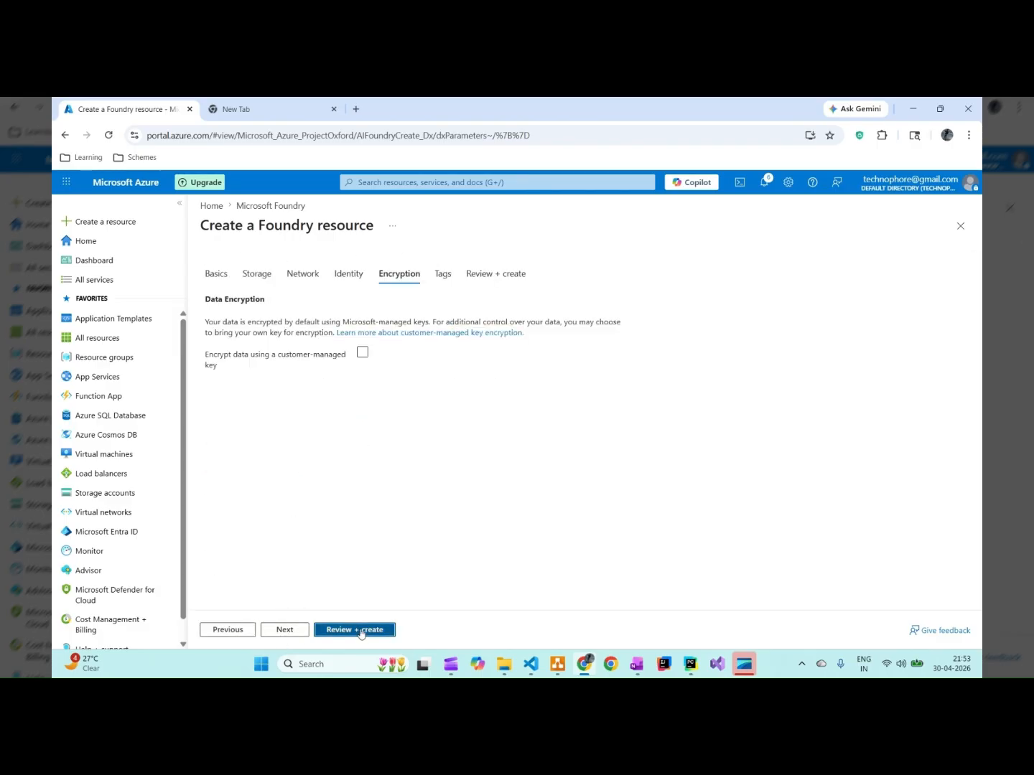
{"action": "left_click", "coordinate": [355, 629]}
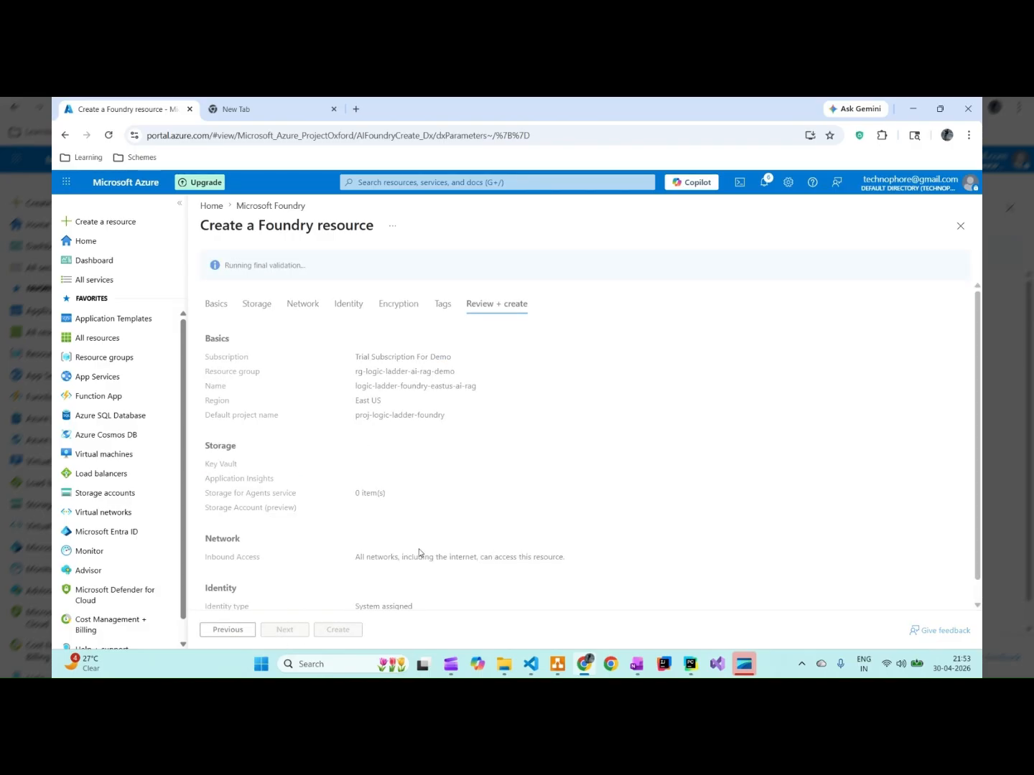
{"action": "scroll", "coordinate": [421, 574], "scroll_direction": "down", "scroll_amount": 1}
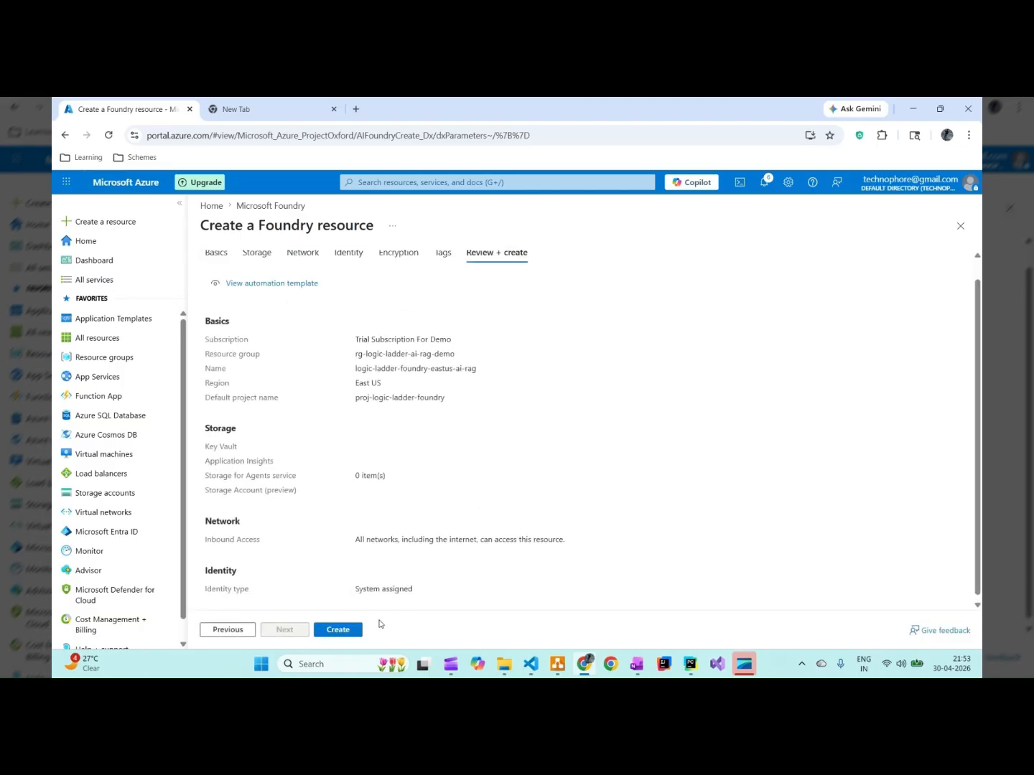
{"action": "left_click", "coordinate": [342, 631]}
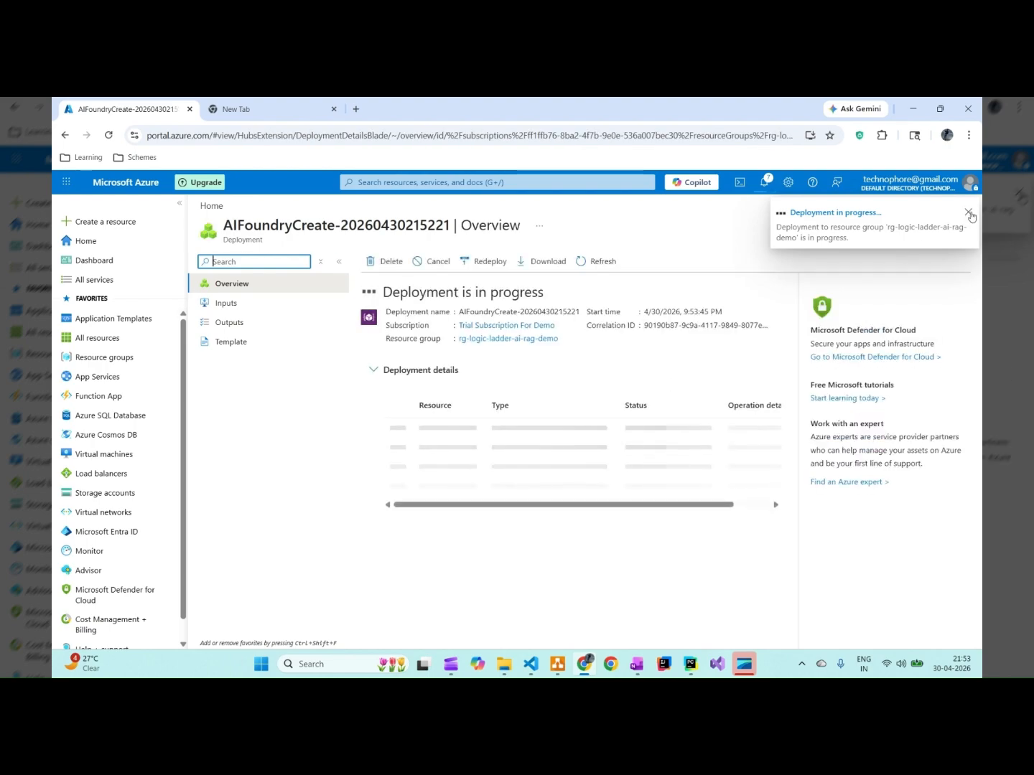
{"action": "left_click", "coordinate": [969, 214]}
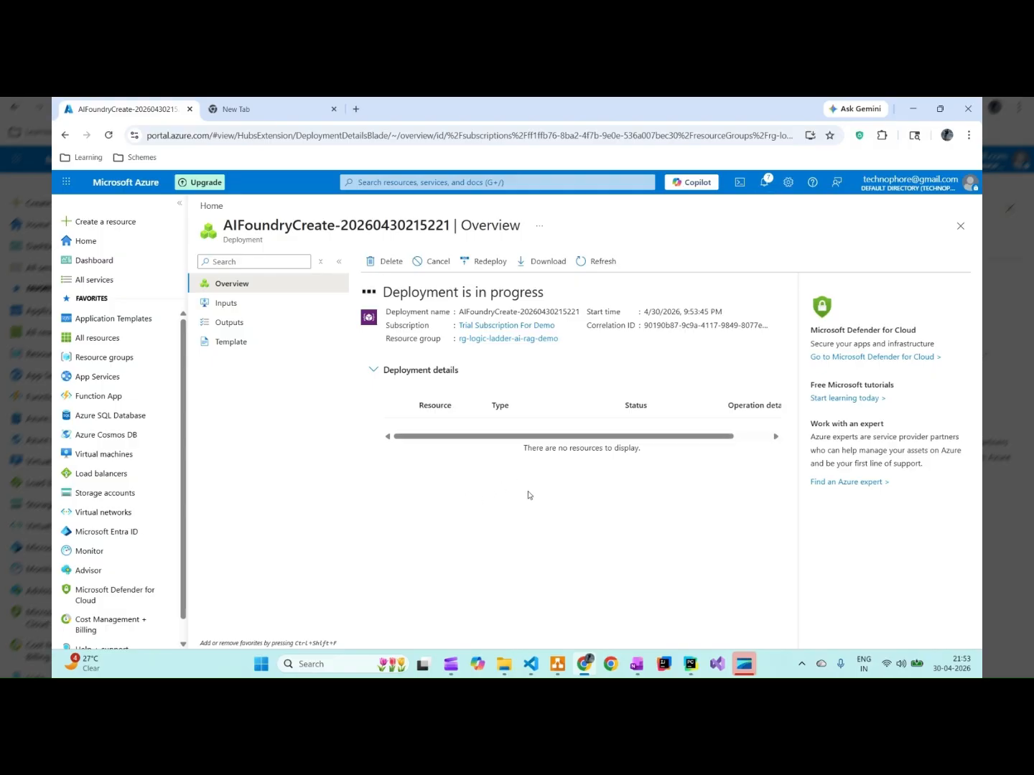
Duplicate the browser tab showing the Foundry deployment and close the extra blank tab
{"action": "right_click", "coordinate": [156, 109]}
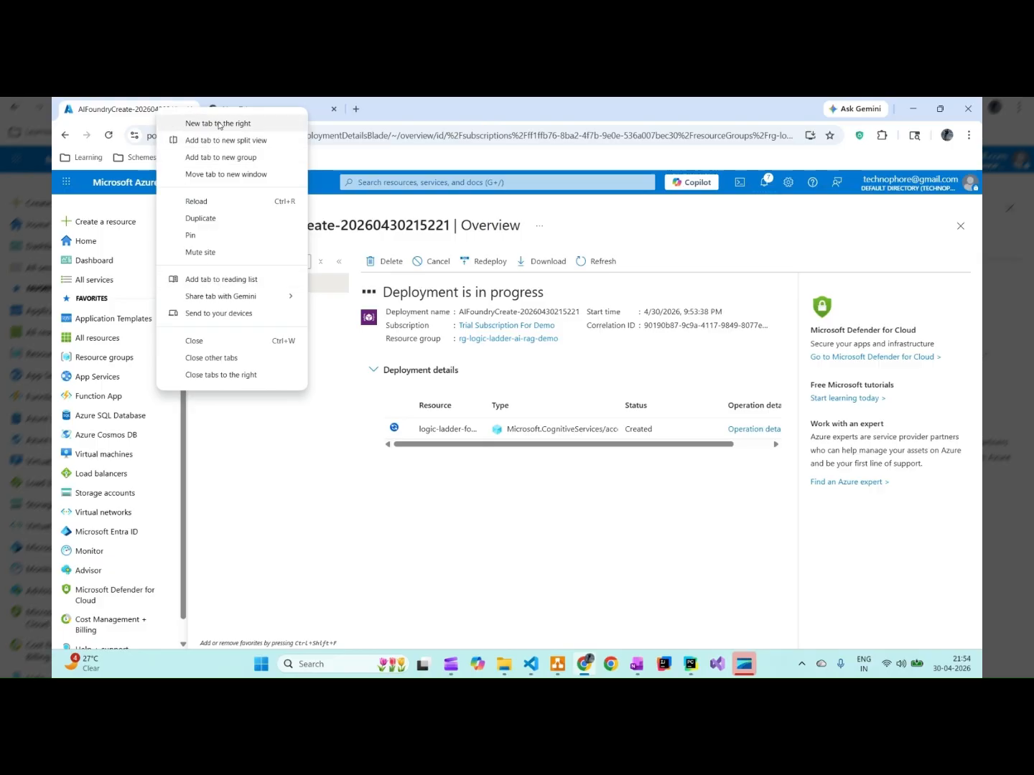
{"action": "left_click", "coordinate": [202, 128]}
{"action": "left_click", "coordinate": [153, 109]}
{"action": "right_click", "coordinate": [153, 109]}
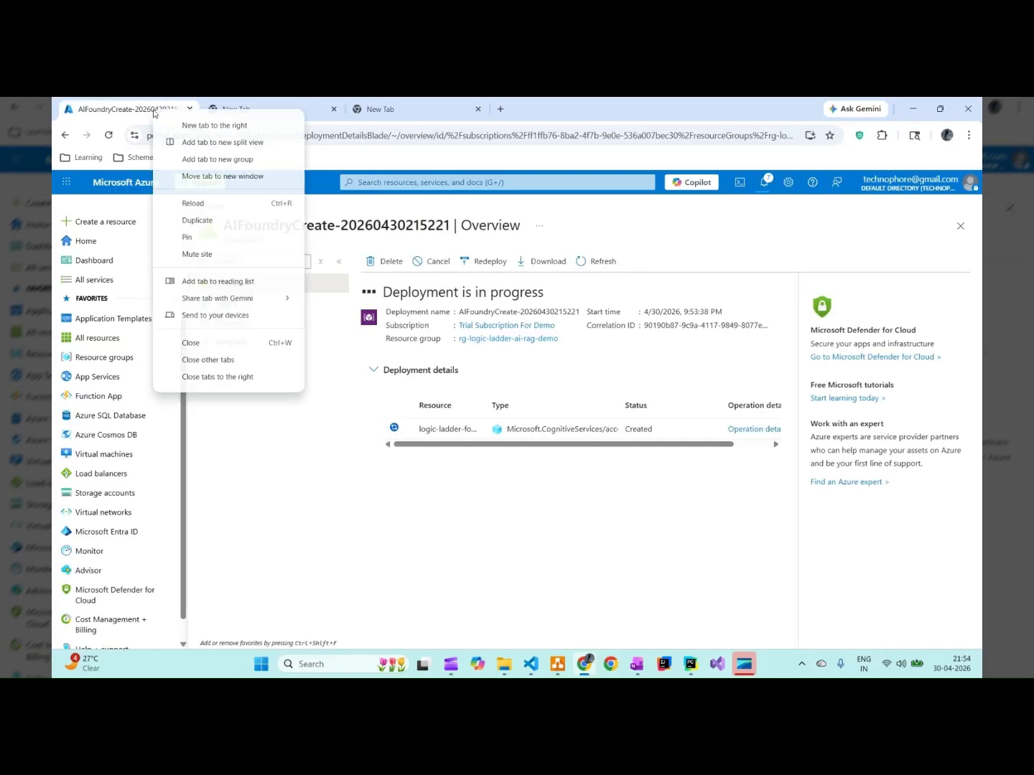
{"action": "left_click", "coordinate": [199, 219]}
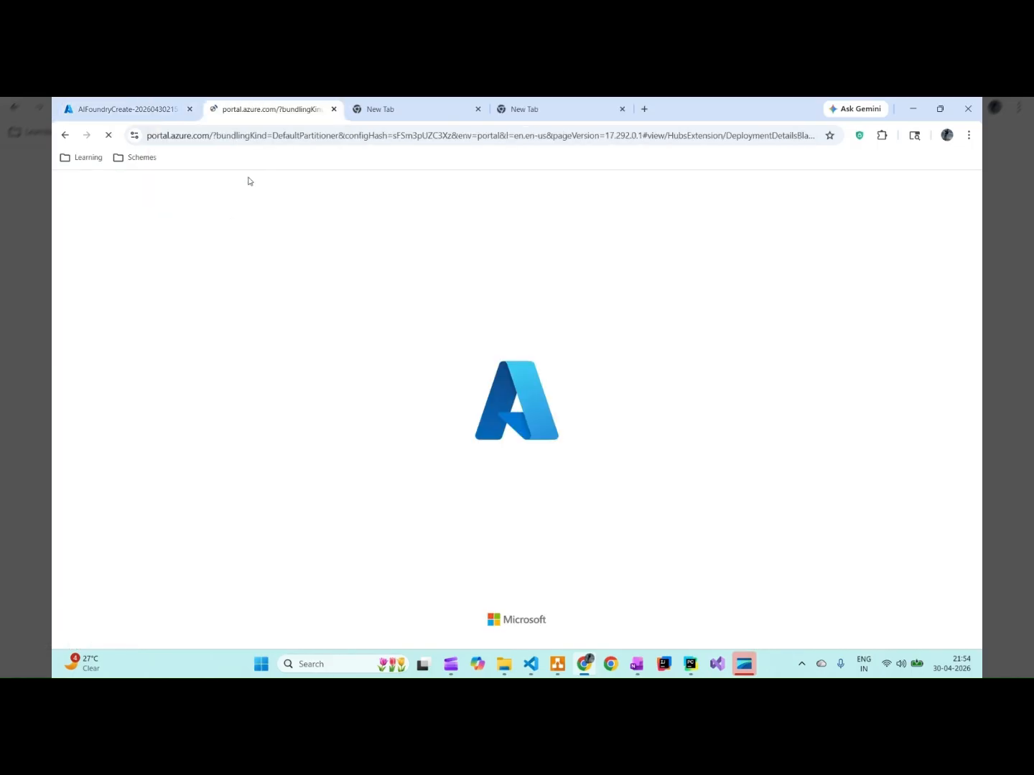
{"action": "left_click", "coordinate": [477, 109]}
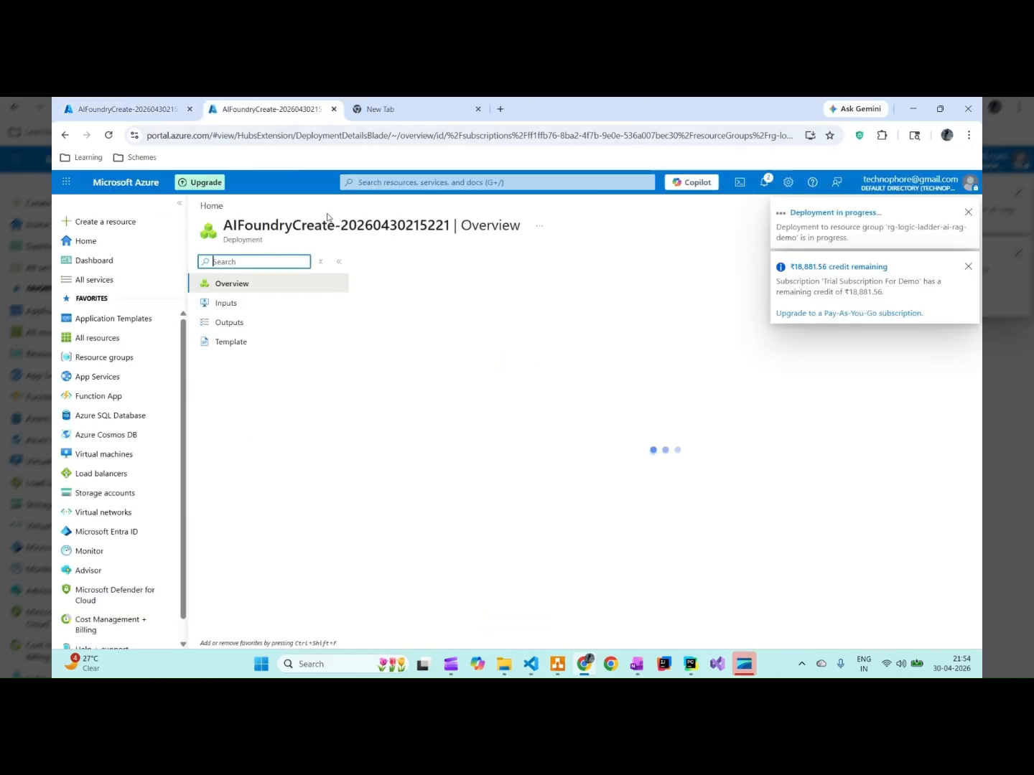
Find the storage accounts service in the duplicated portal tab and start creating a new storage account
{"action": "left_click", "coordinate": [413, 182]}
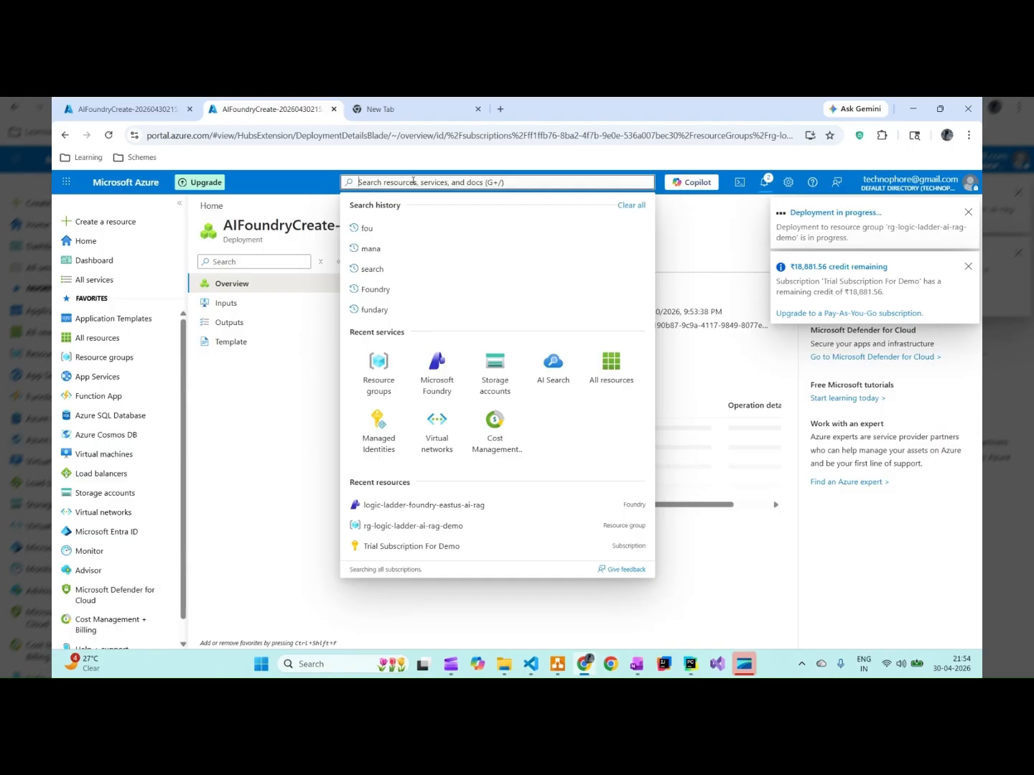
{"action": "type", "text": "st"}
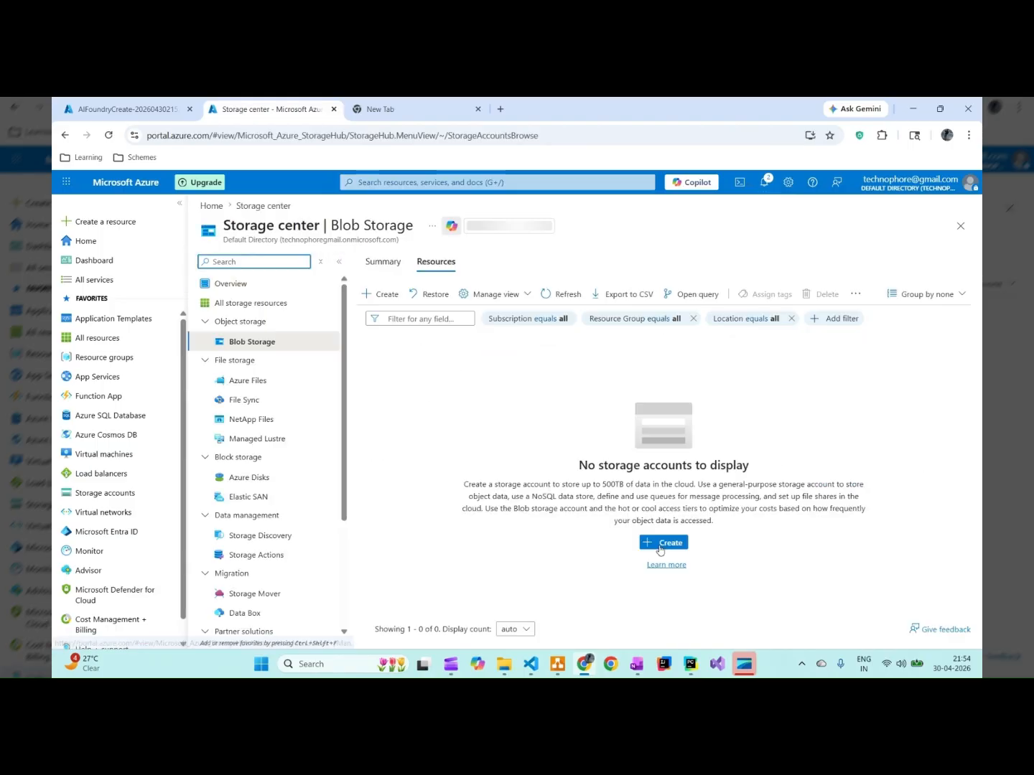
{"action": "left_click", "coordinate": [661, 546]}
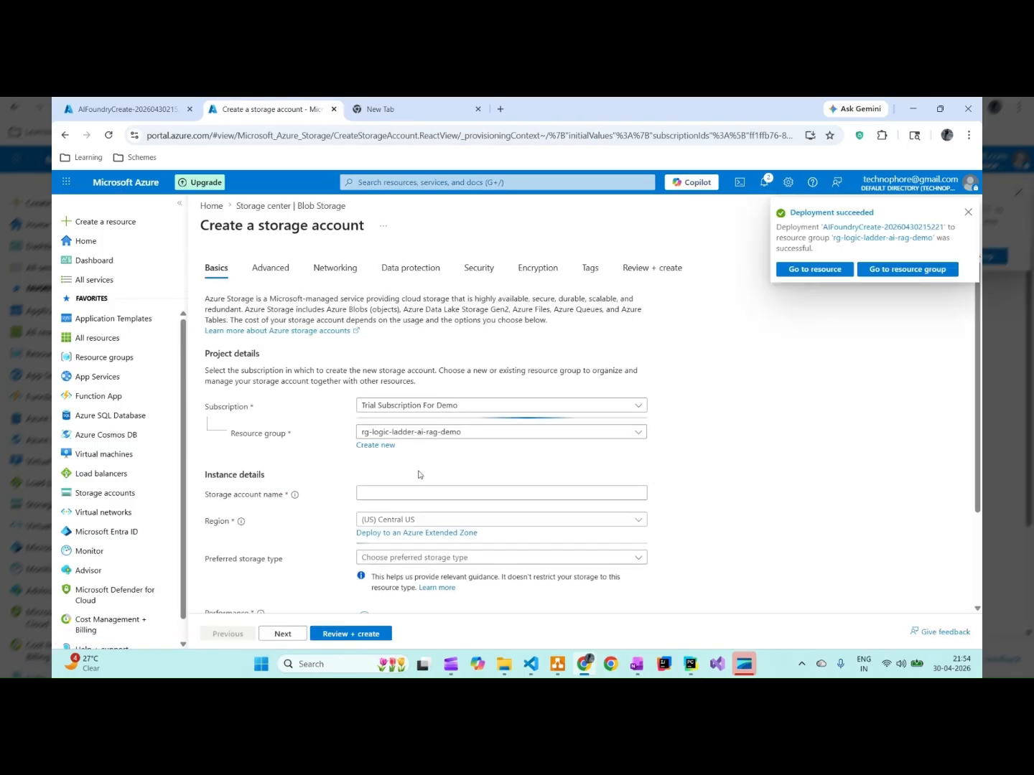
Name the storage account logicladderstrgairag and set its preferred storage type to Azure Blob Storage or Azure Data Lake Storage Gen 2
{"action": "scroll", "coordinate": [388, 395], "scroll_direction": "down", "scroll_amount": 2}
{"action": "left_click", "coordinate": [379, 373]}
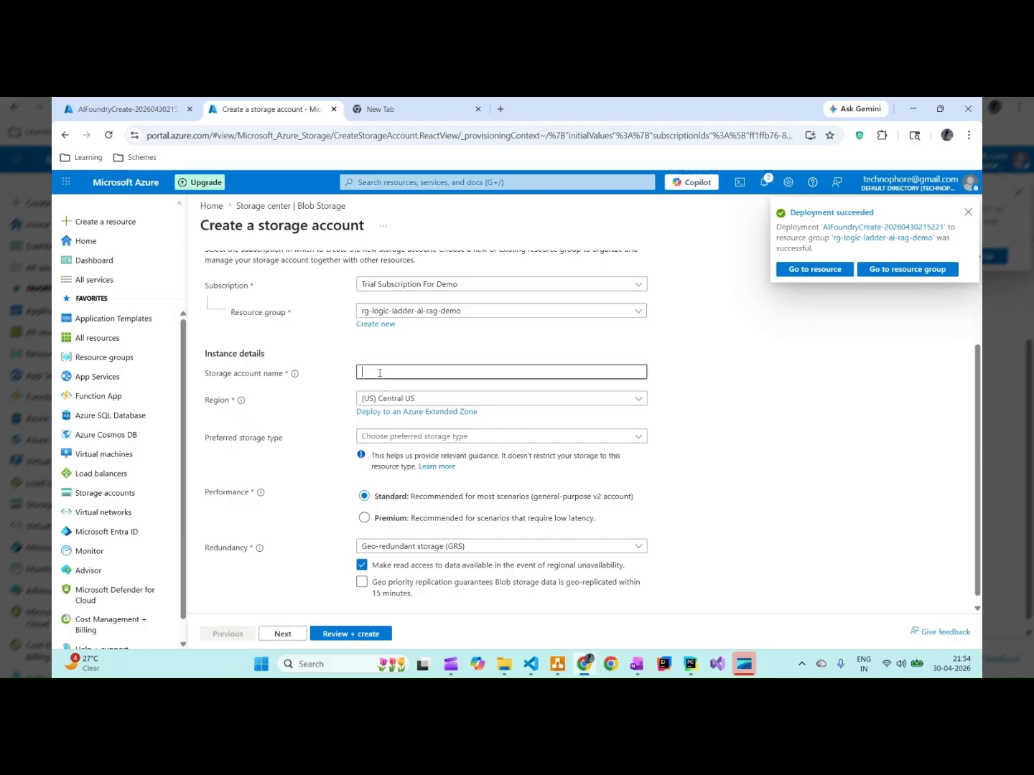
{"action": "type", "text": "logic"}
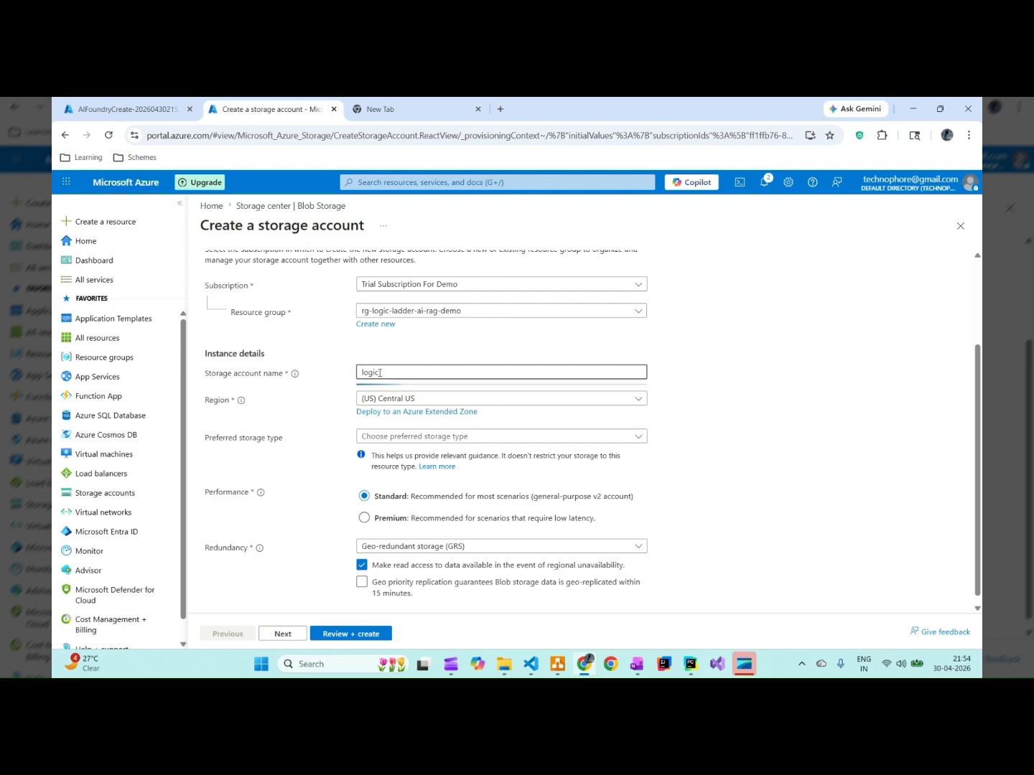
{"action": "type", "text": "ladderstrgairag"}
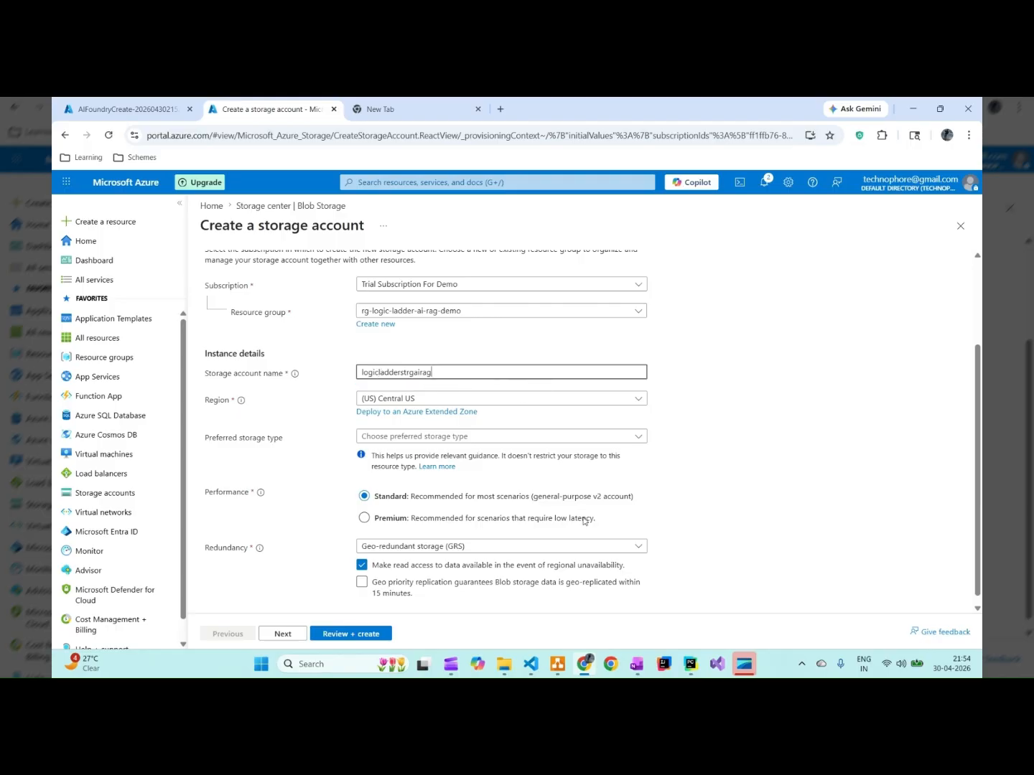
{"action": "scroll", "coordinate": [485, 525], "scroll_direction": "down", "scroll_amount": 1}
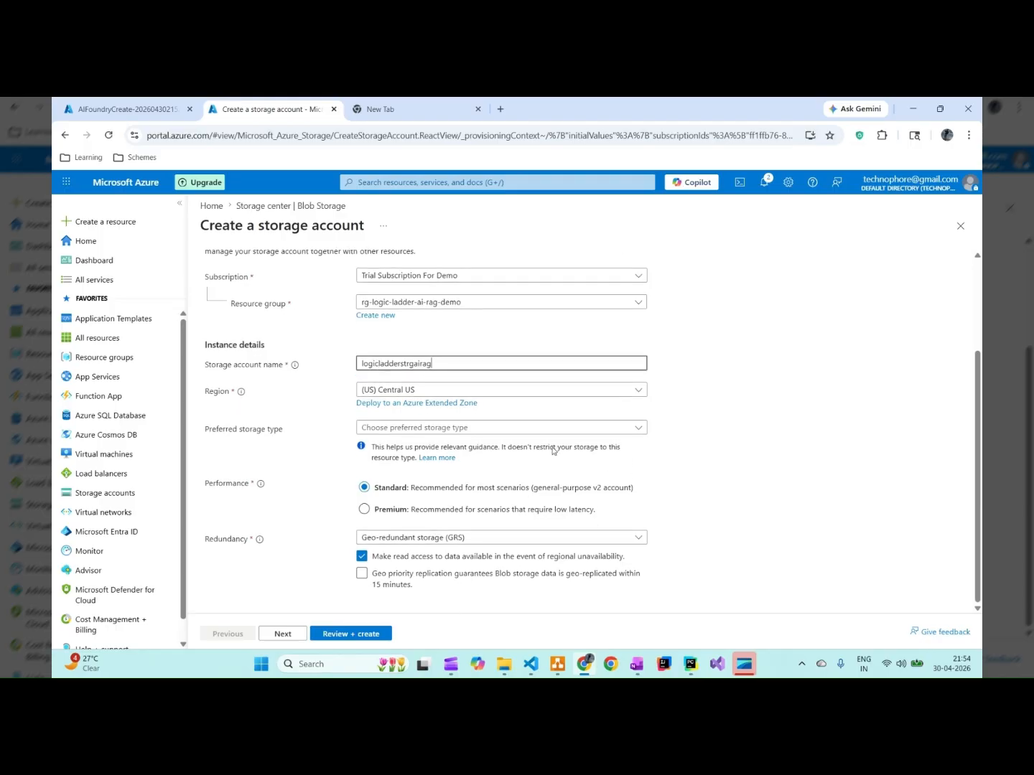
{"action": "left_click", "coordinate": [453, 429]}
{"action": "left_click", "coordinate": [445, 448]}
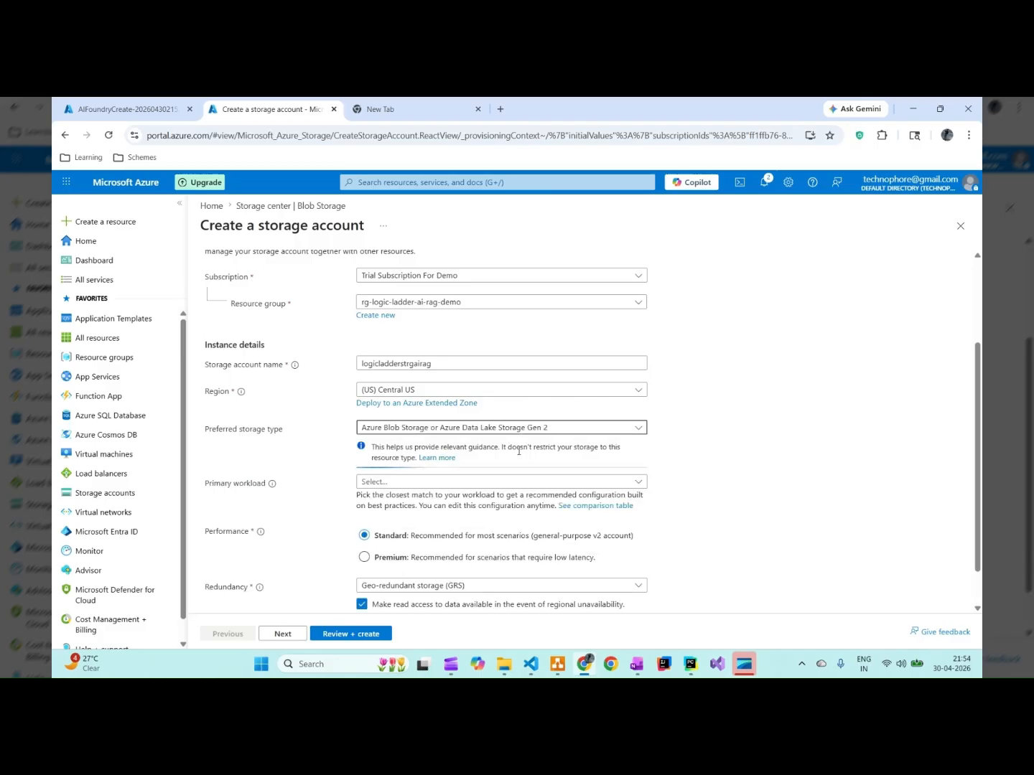
Set the storage account's primary workload to Machine learning and artificial intelligence and go to the final review with the remaining defaults
{"action": "scroll", "coordinate": [519, 451], "scroll_direction": "down", "scroll_amount": 1}
{"action": "left_click", "coordinate": [502, 433]}
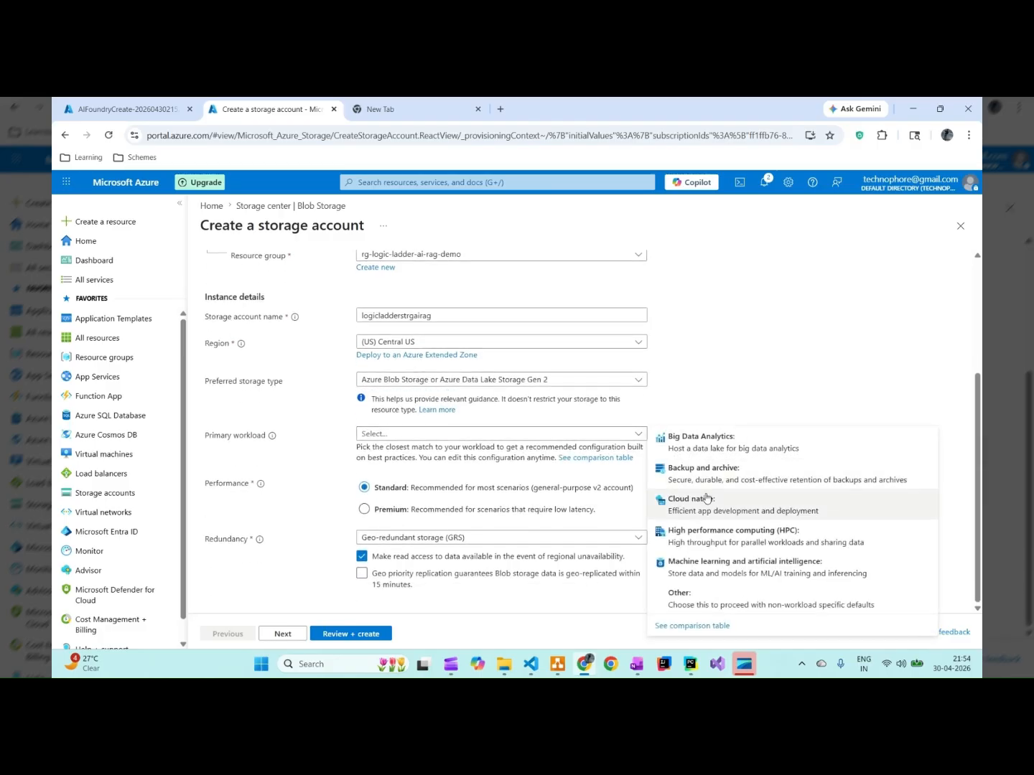
{"action": "left_click", "coordinate": [715, 571]}
{"action": "scroll", "coordinate": [713, 499], "scroll_direction": "down", "scroll_amount": 1}
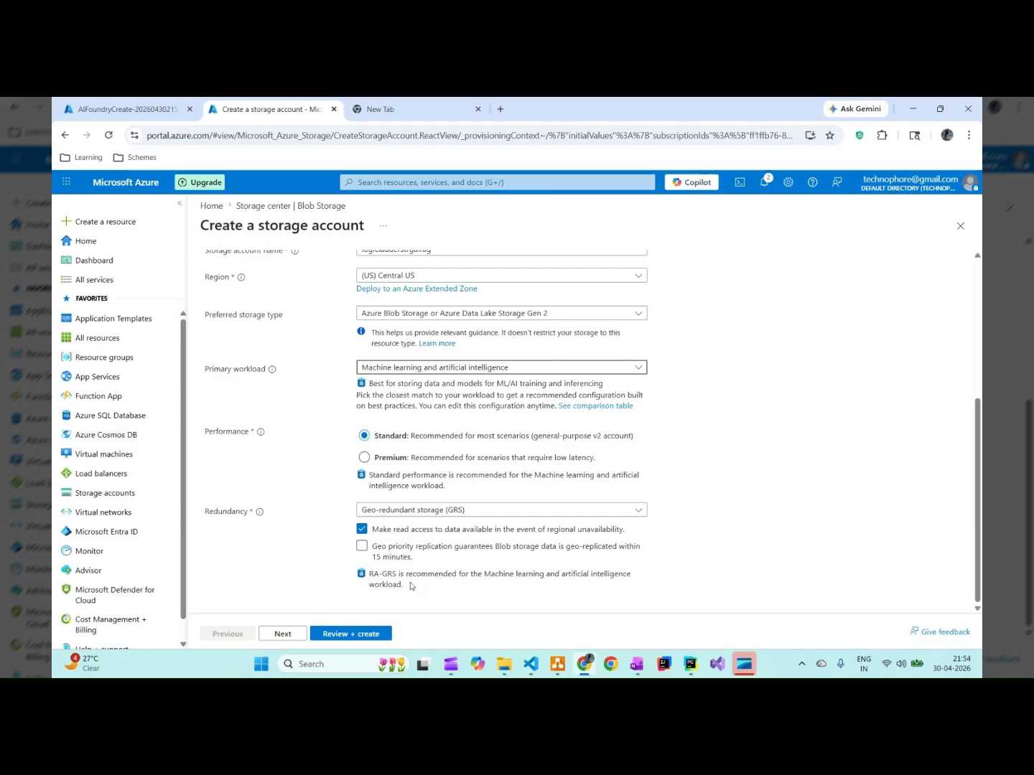
{"action": "left_click", "coordinate": [284, 635]}
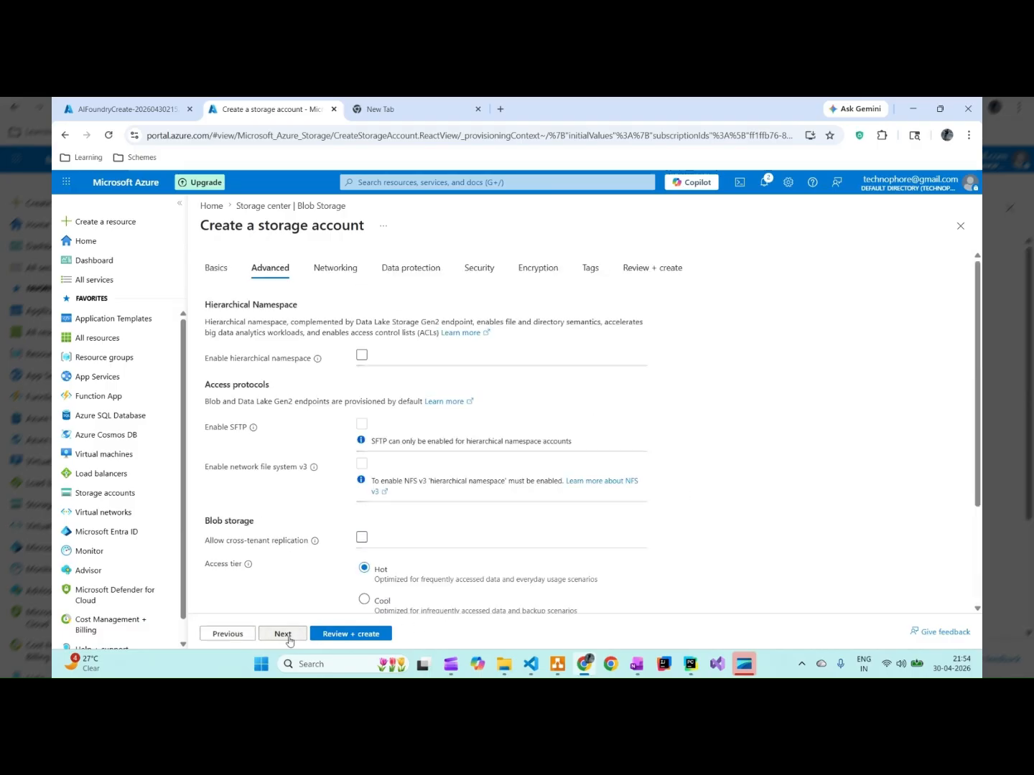
{"action": "left_click", "coordinate": [352, 635]}
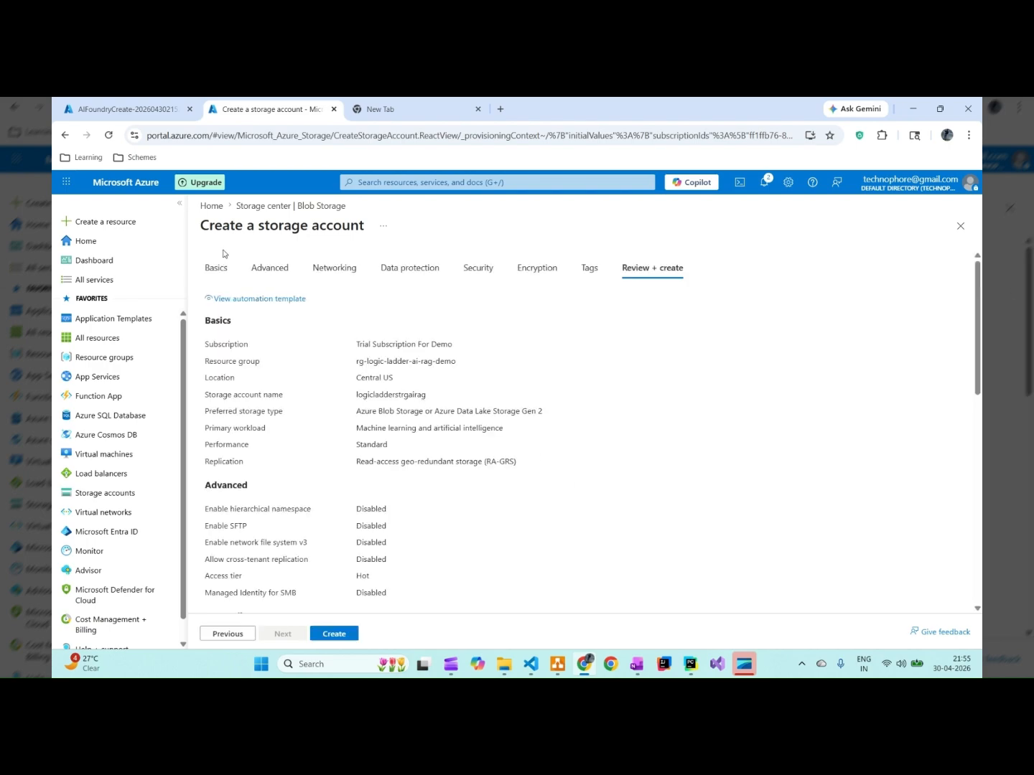
Return to the Foundry deployment and open the deployed Foundry resource
{"action": "left_click", "coordinate": [136, 110]}
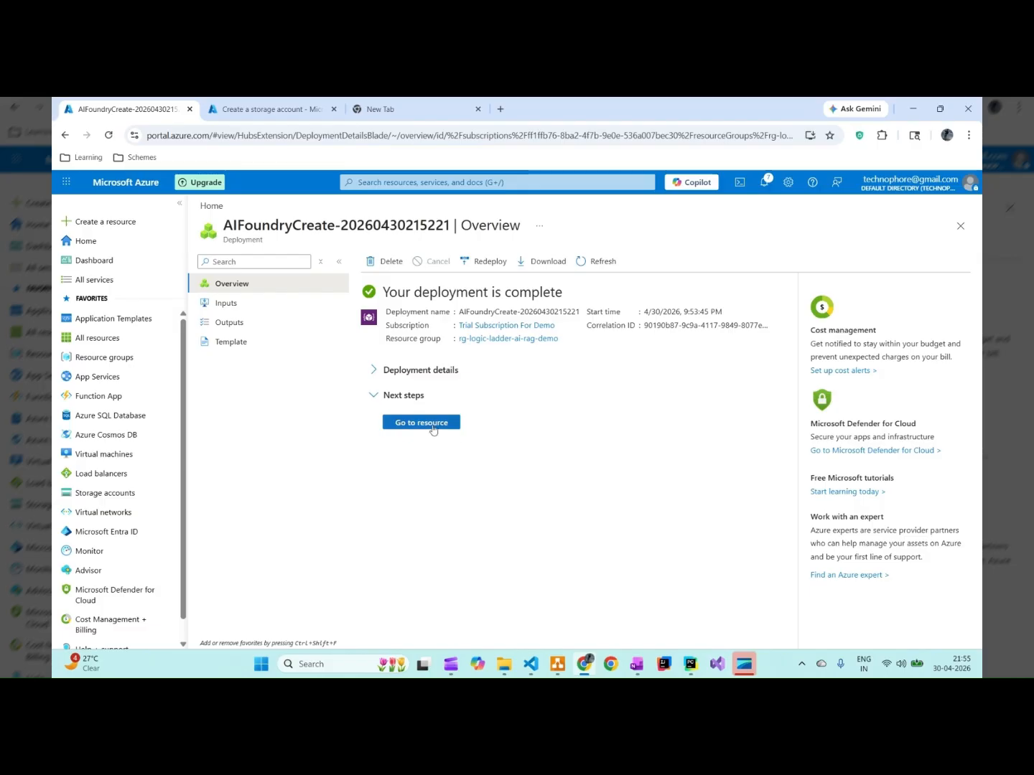
{"action": "left_click", "coordinate": [433, 430]}
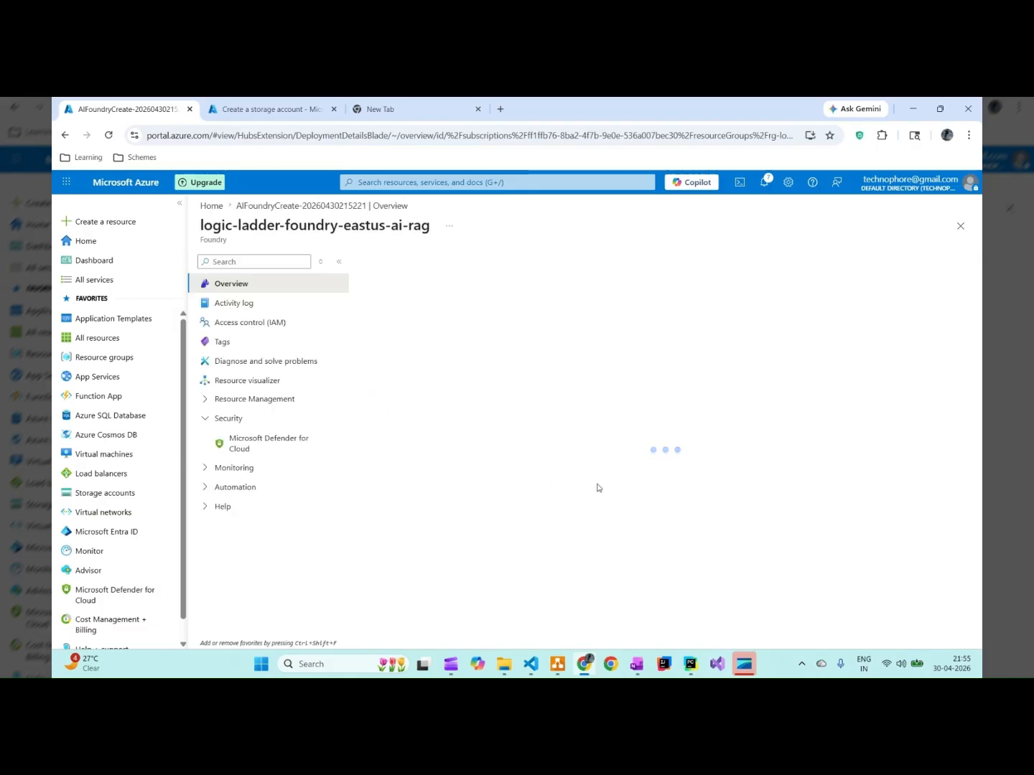
Return to the storage account review, check its full configuration and create the account
{"action": "left_click", "coordinate": [279, 104]}
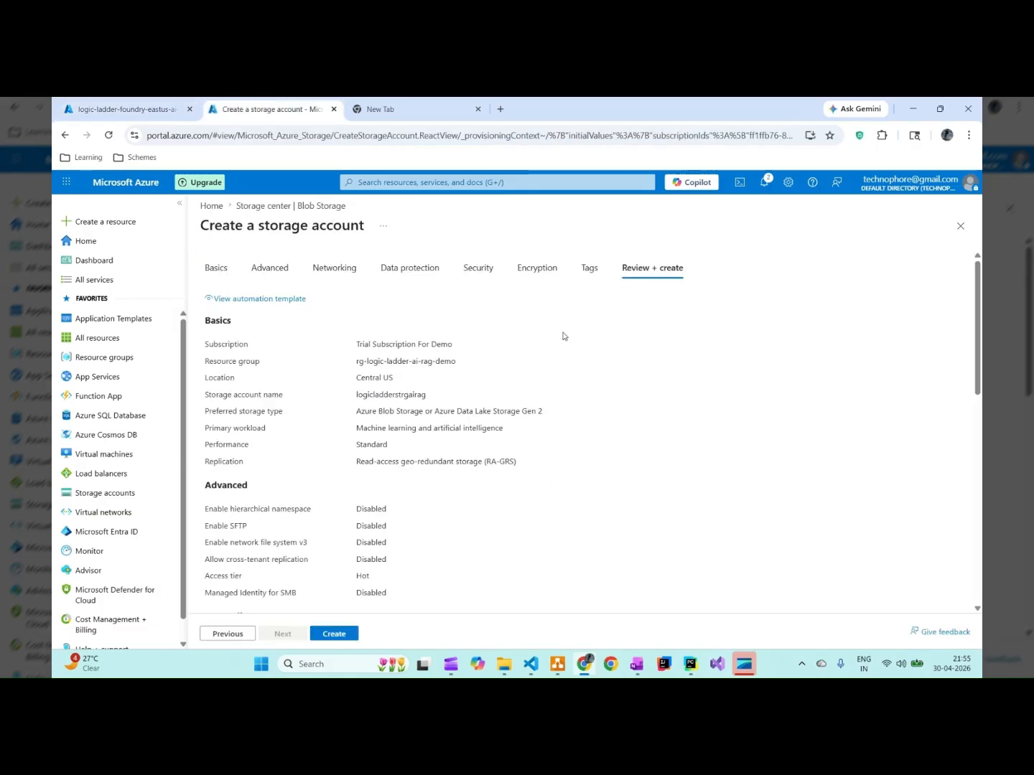
{"action": "scroll", "coordinate": [561, 336], "scroll_direction": "down", "scroll_amount": 10}
{"action": "left_click", "coordinate": [335, 635]}
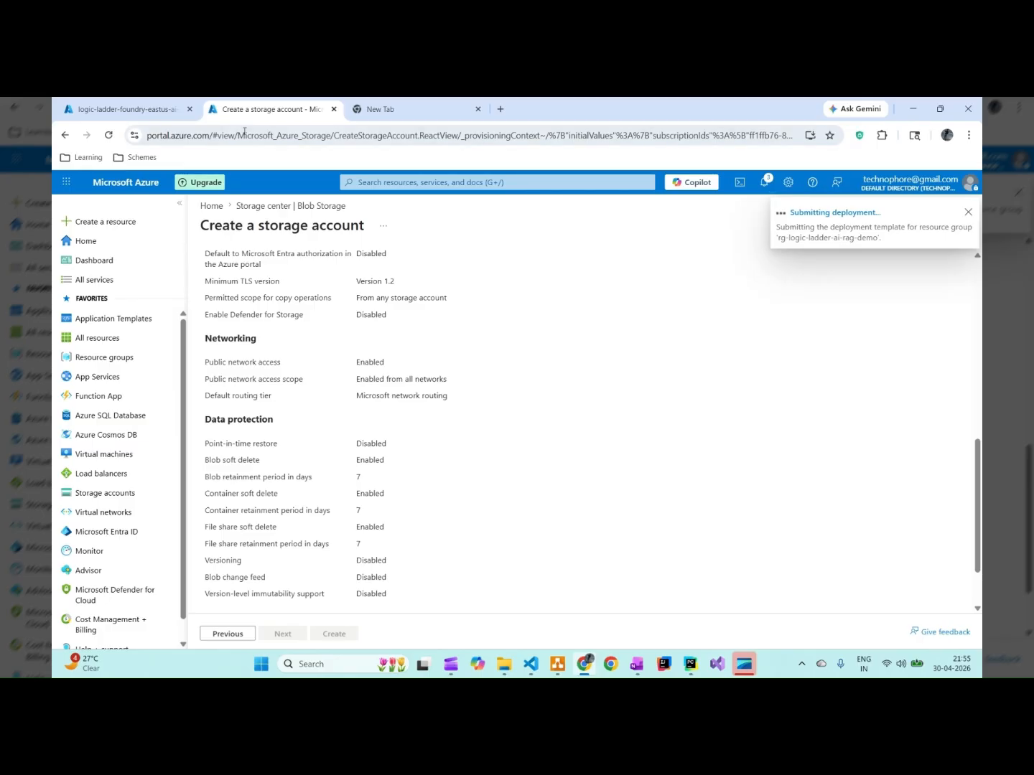
Launch the Foundry portal from the Foundry resource, open the project's Build area and read the agent access message
{"action": "left_click", "coordinate": [120, 109]}
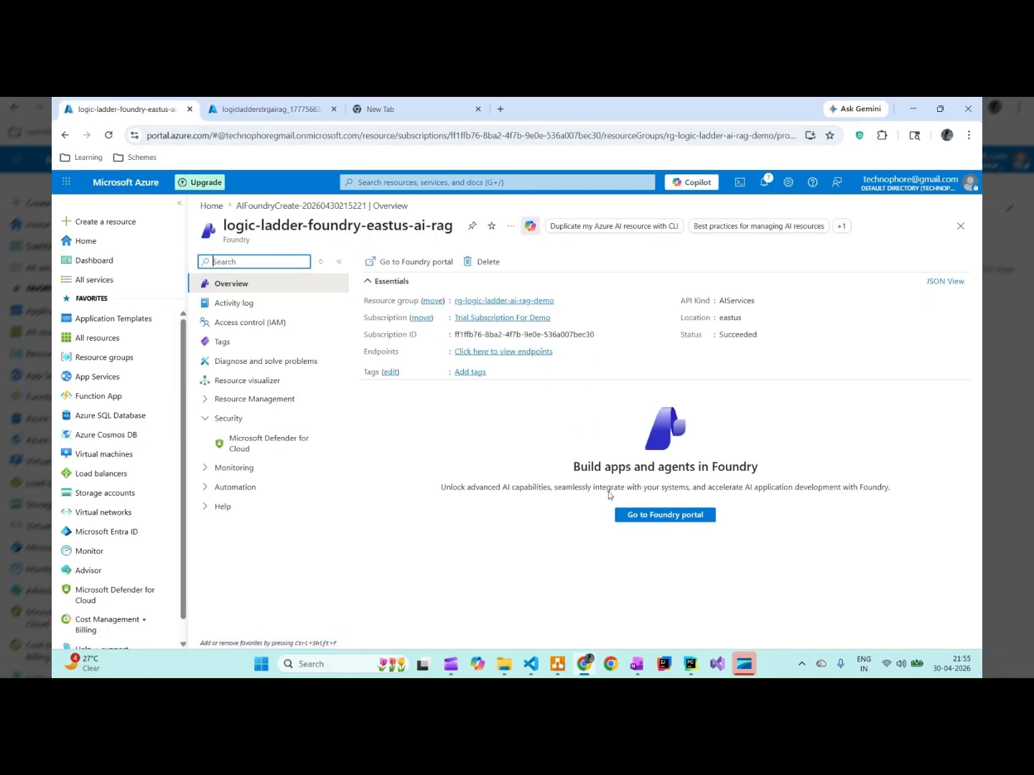
{"action": "left_click", "coordinate": [668, 517]}
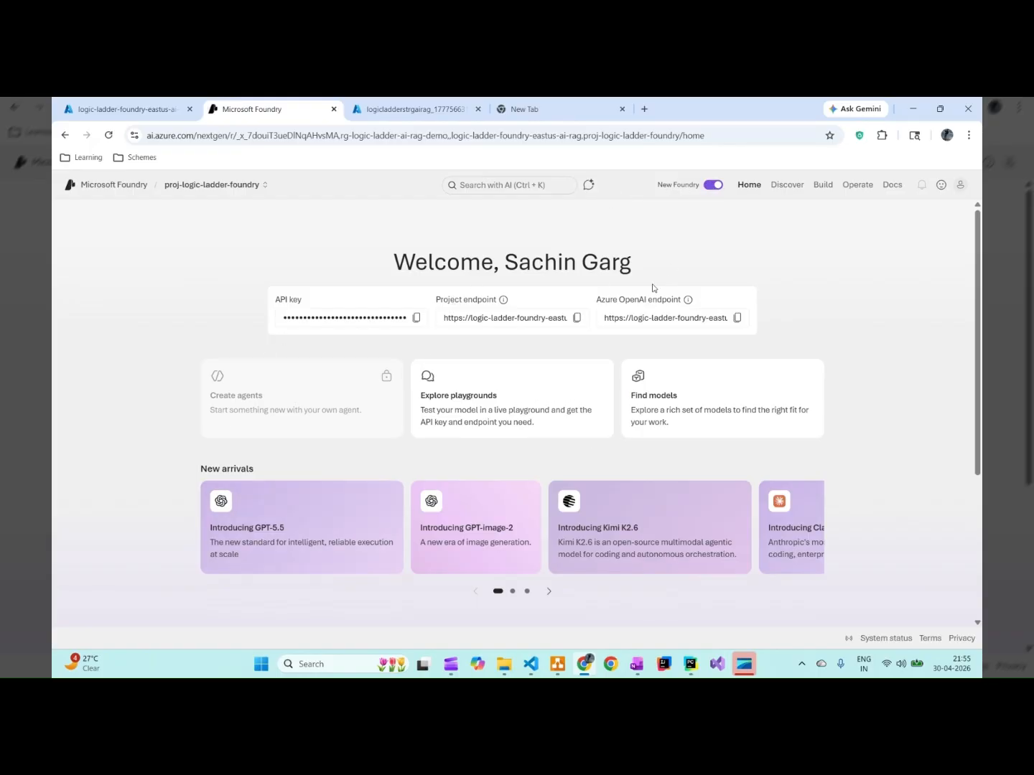
{"action": "left_click", "coordinate": [824, 188]}
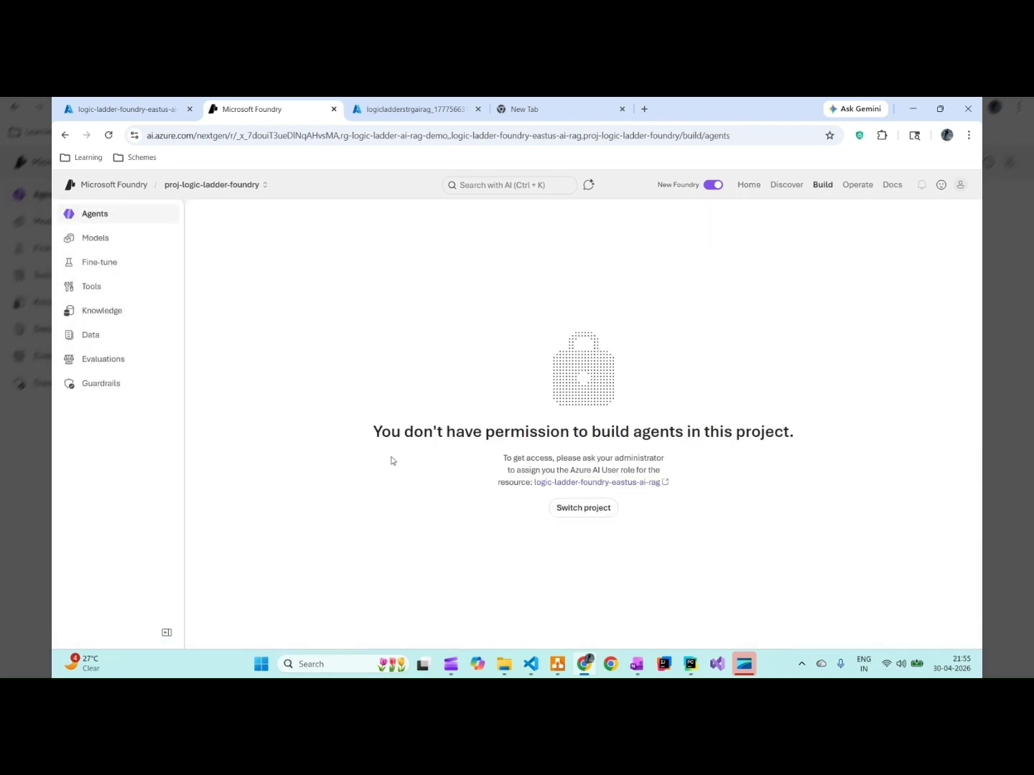
{"action": "left_click_drag", "start_coordinate": [374, 434], "coordinate": [801, 434]}
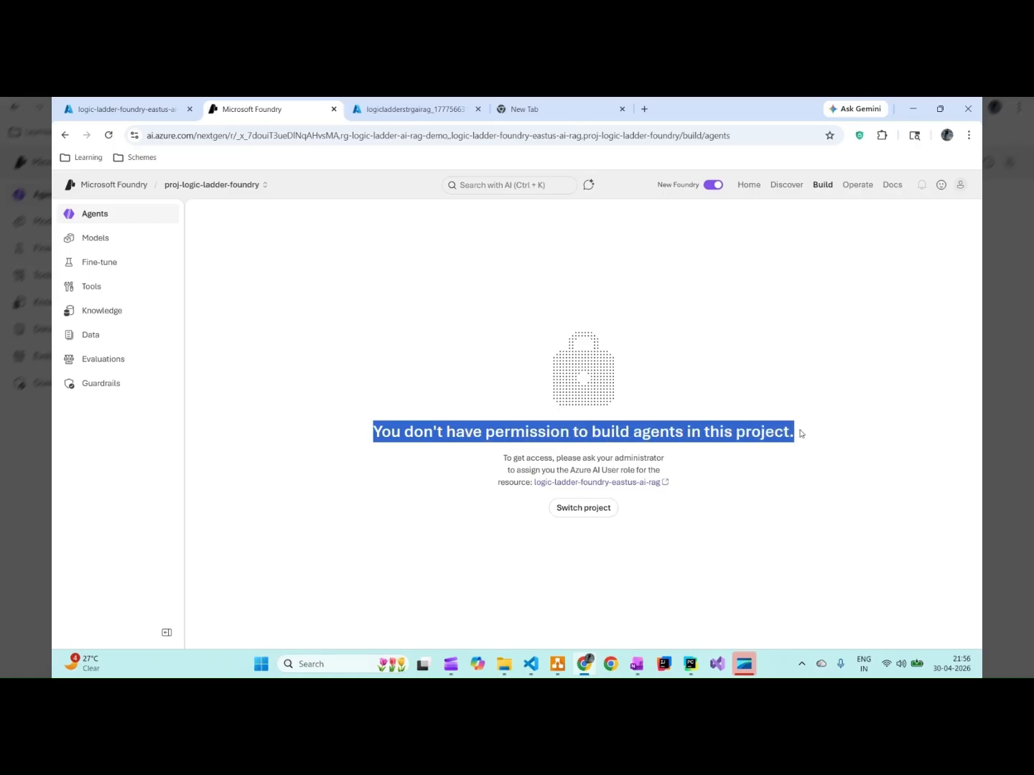
{"action": "left_click", "coordinate": [761, 355]}
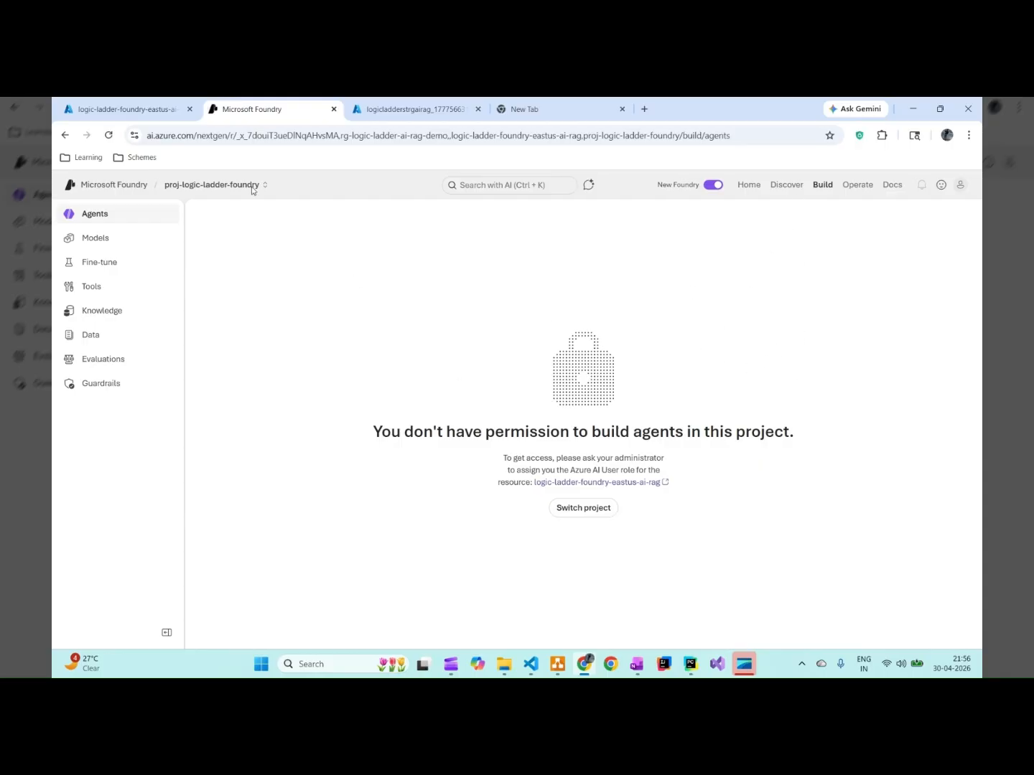
{"action": "left_click", "coordinate": [165, 109]}
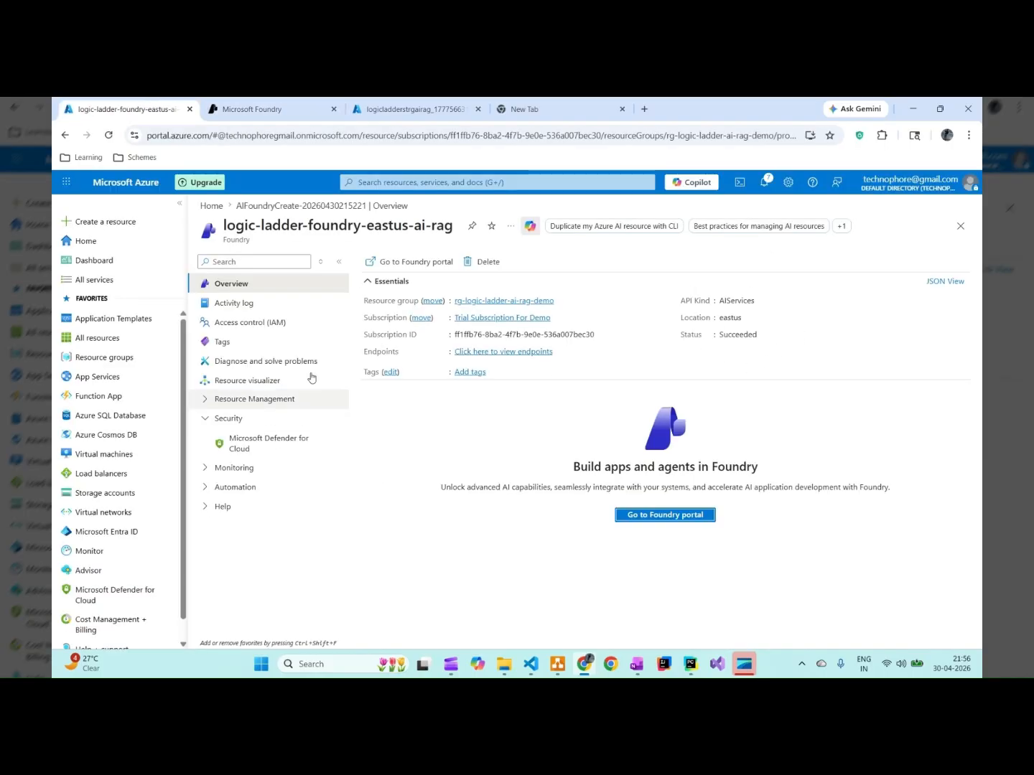
{"action": "left_click", "coordinate": [265, 109]}
{"action": "left_click", "coordinate": [158, 109]}
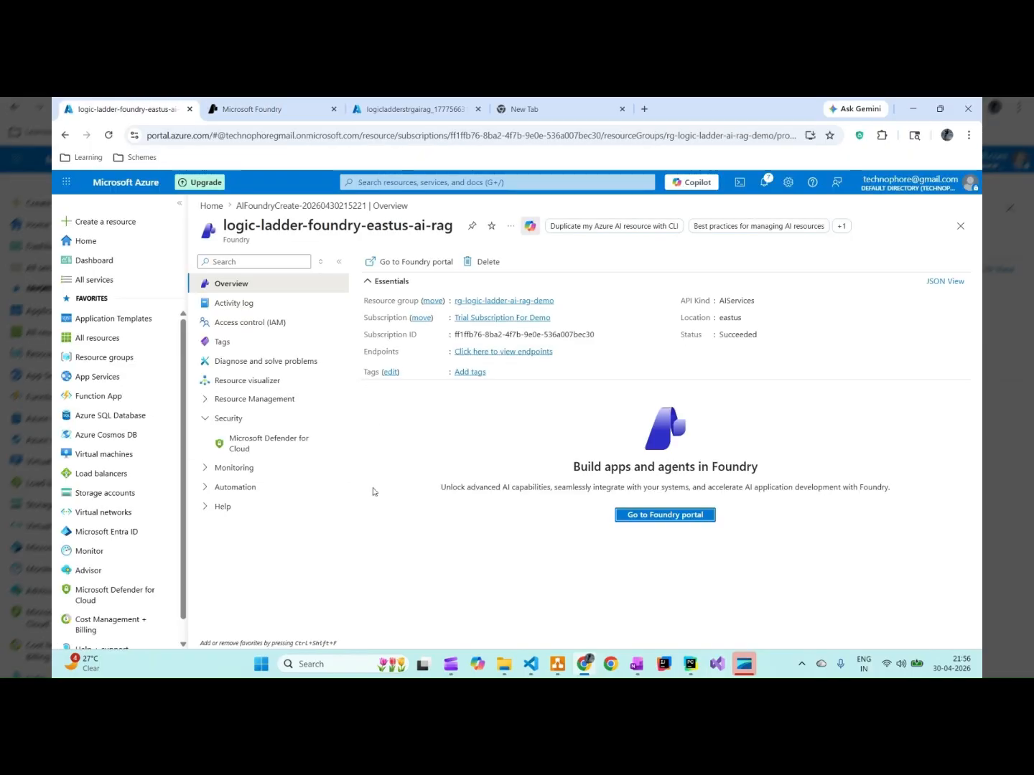
{"action": "left_click", "coordinate": [652, 518]}
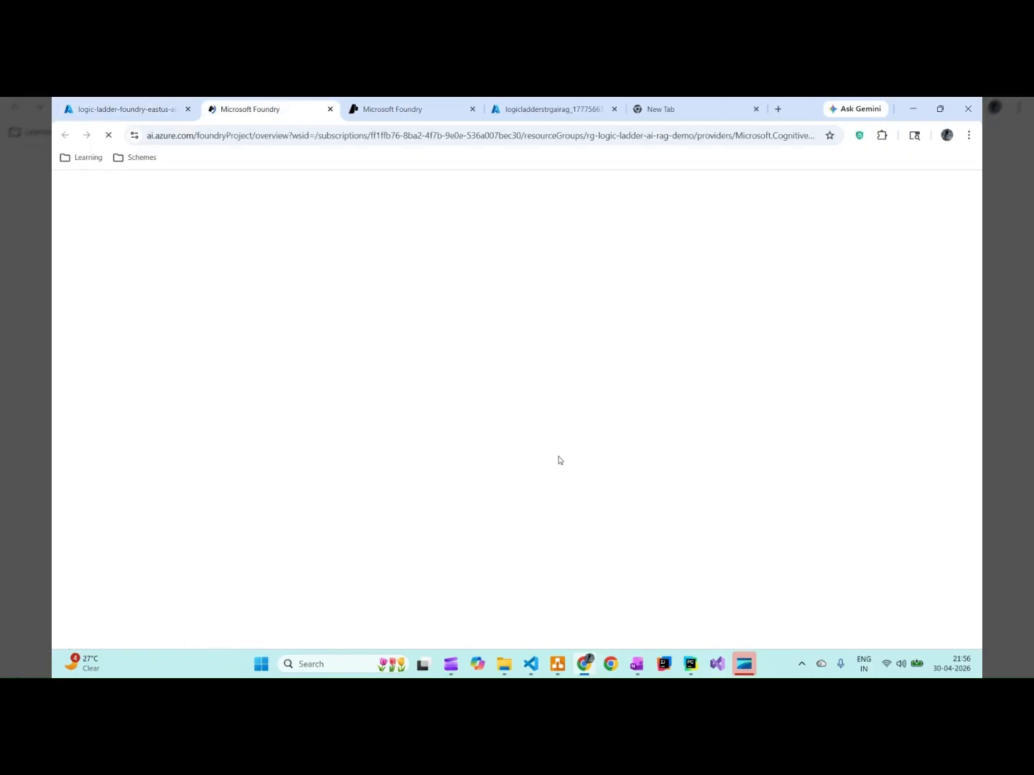
{"action": "left_click", "coordinate": [332, 111]}
{"action": "left_click", "coordinate": [294, 111]}
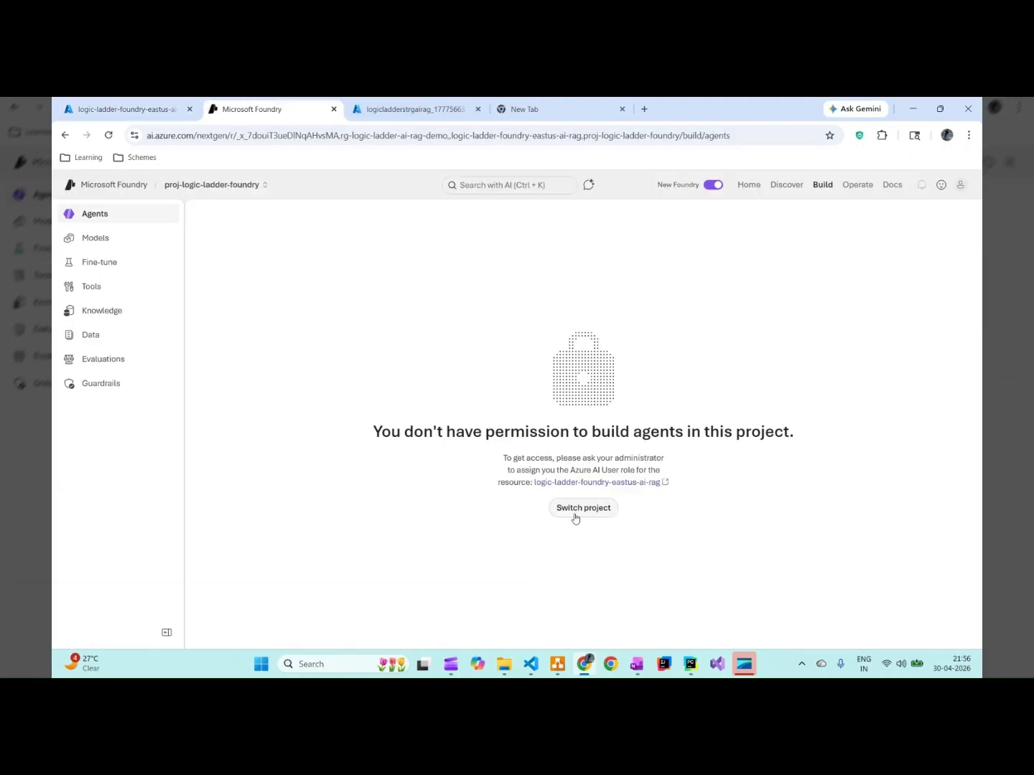
{"action": "left_click", "coordinate": [108, 137]}
Start a role assignment in the Foundry resource's access control, search roles for "azure Ai" and choose Azure AI Project Manager
{"action": "left_click", "coordinate": [133, 102]}
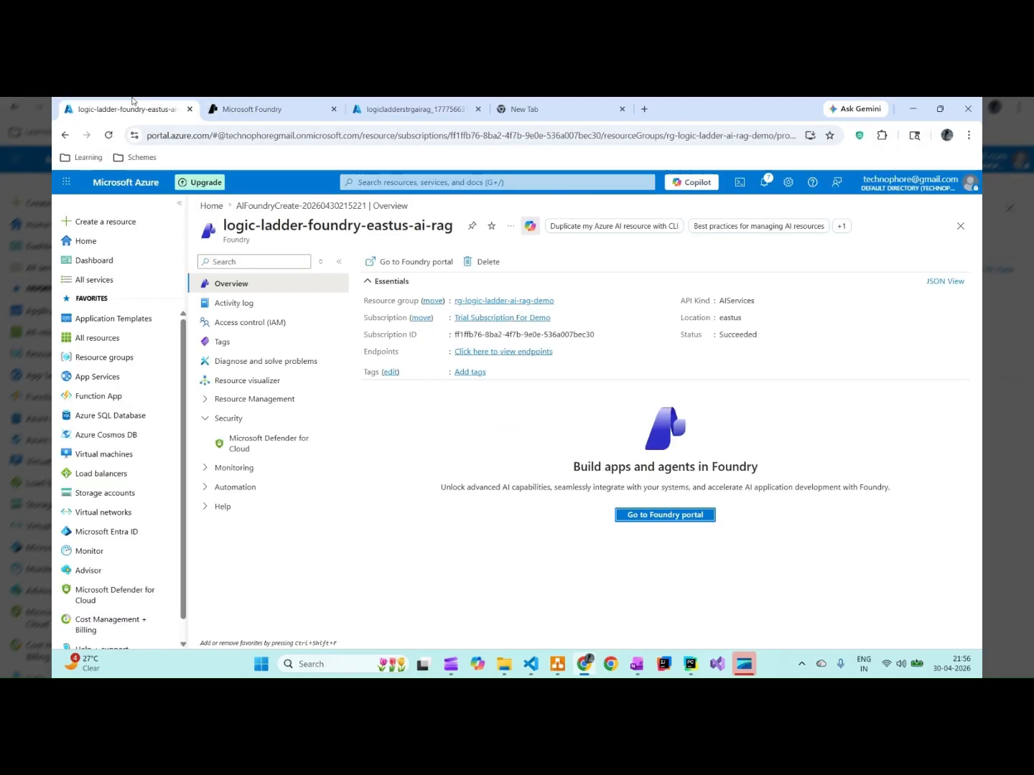
{"action": "left_click", "coordinate": [237, 322]}
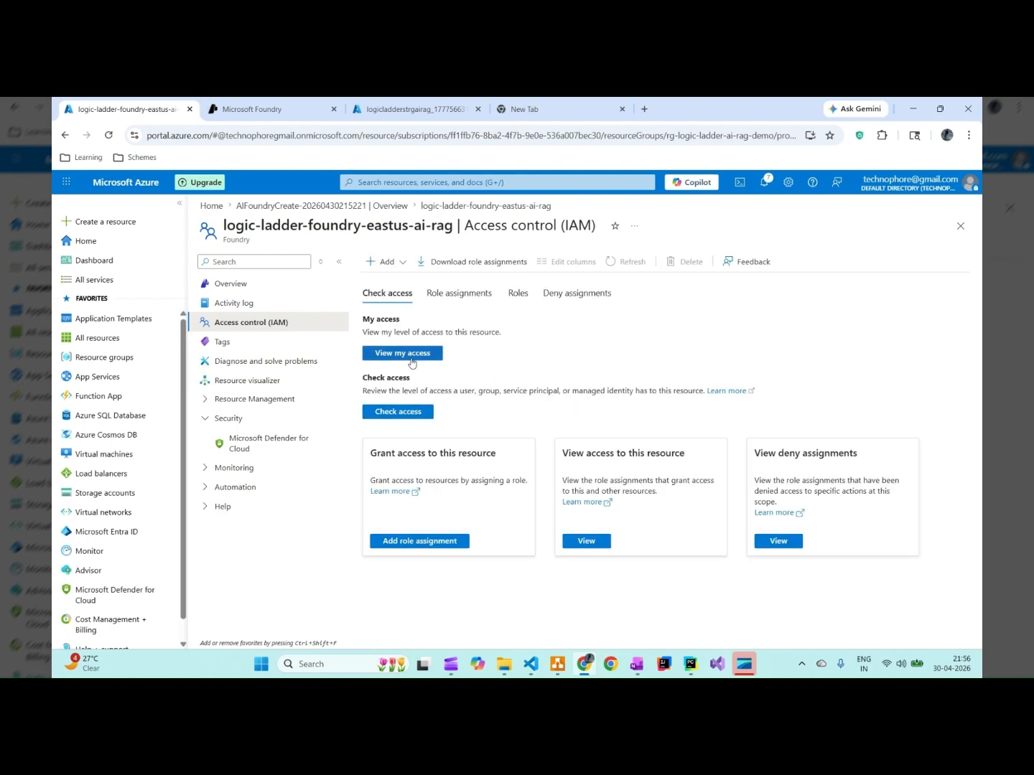
{"action": "left_click", "coordinate": [423, 544]}
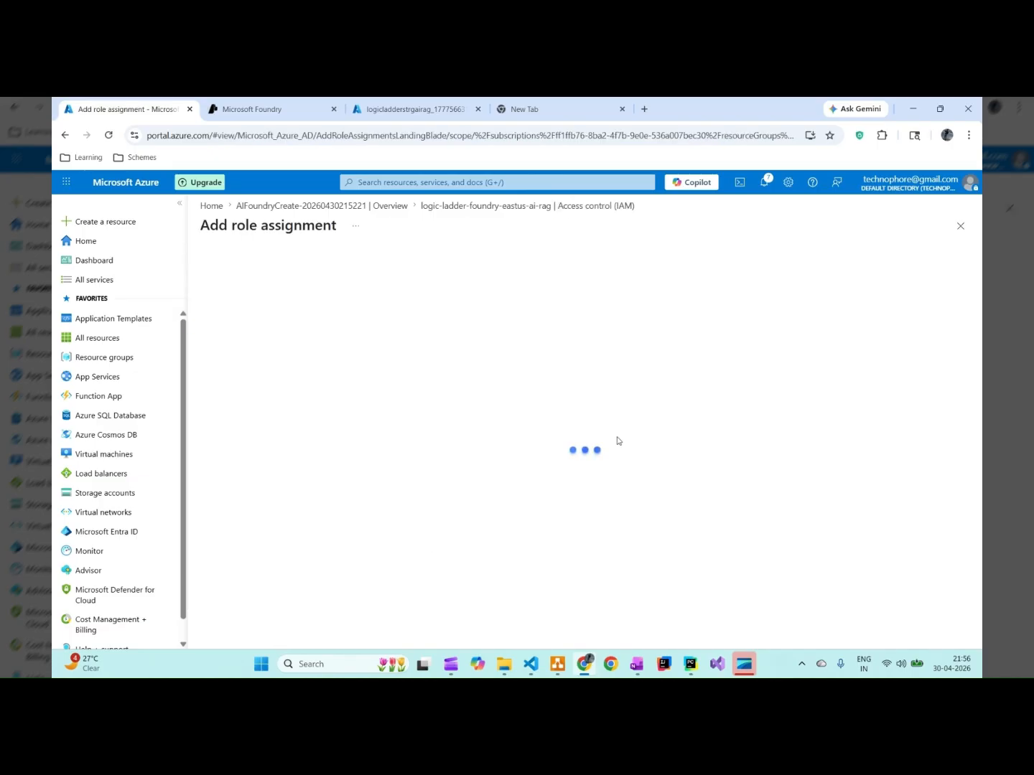
{"action": "left_click", "coordinate": [294, 390]}
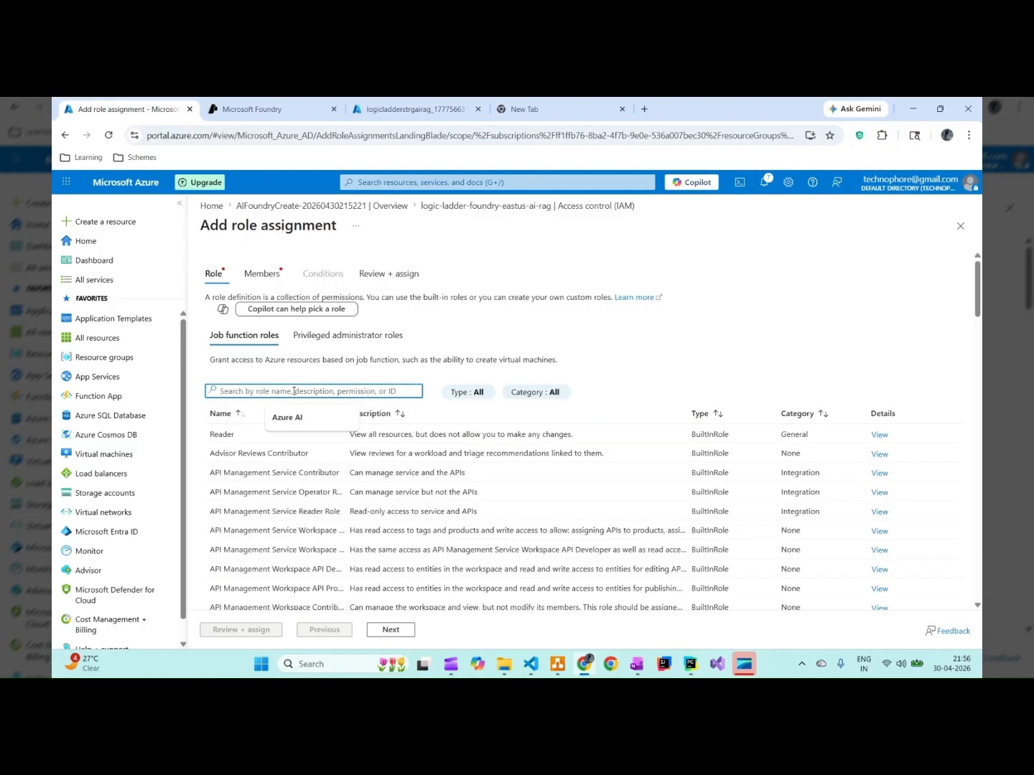
{"action": "type", "text": "azure A"}
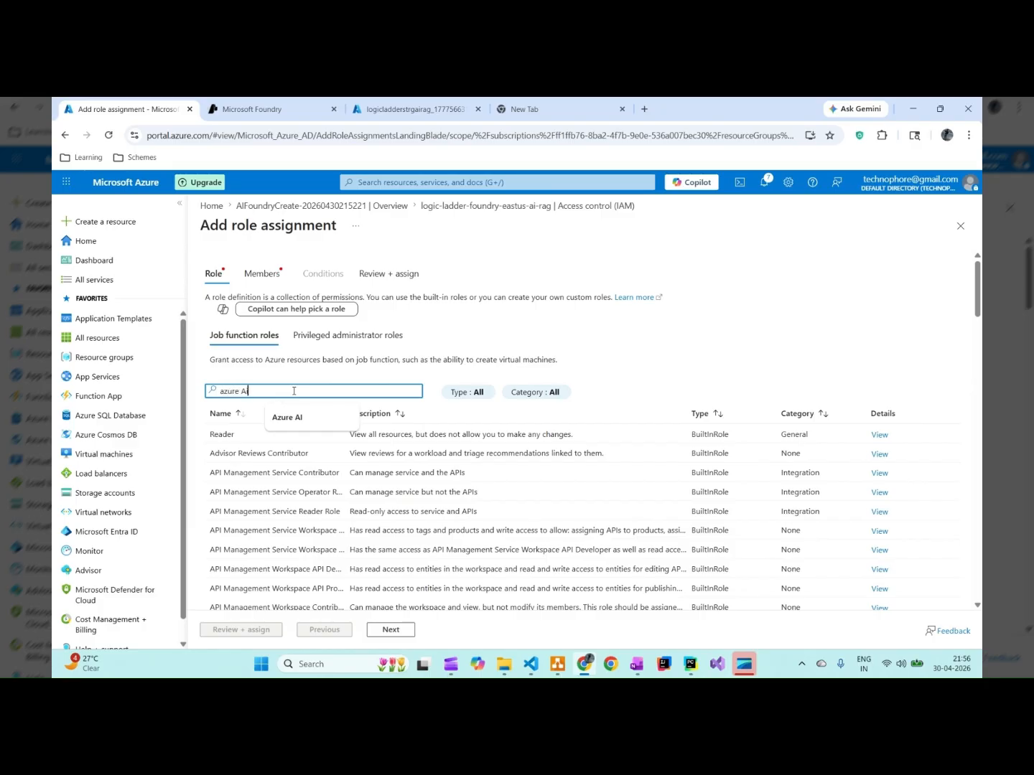
{"action": "type", "text": "i"}
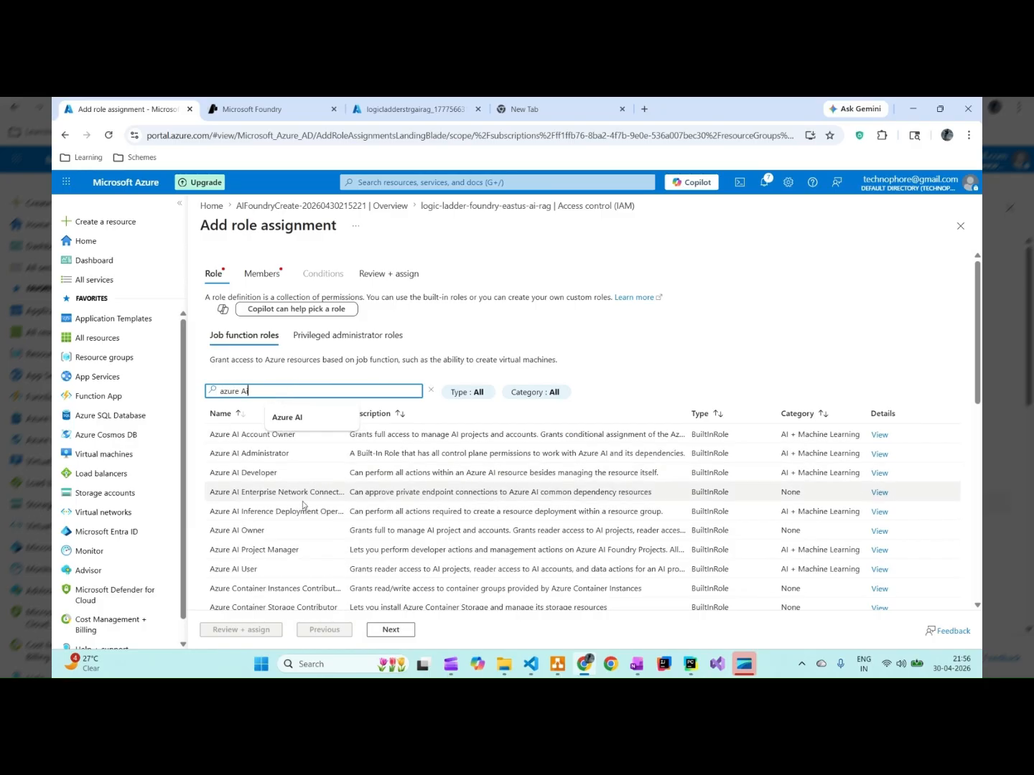
{"action": "scroll", "coordinate": [274, 495], "scroll_direction": "down", "scroll_amount": 1}
{"action": "left_click", "coordinate": [263, 490]}
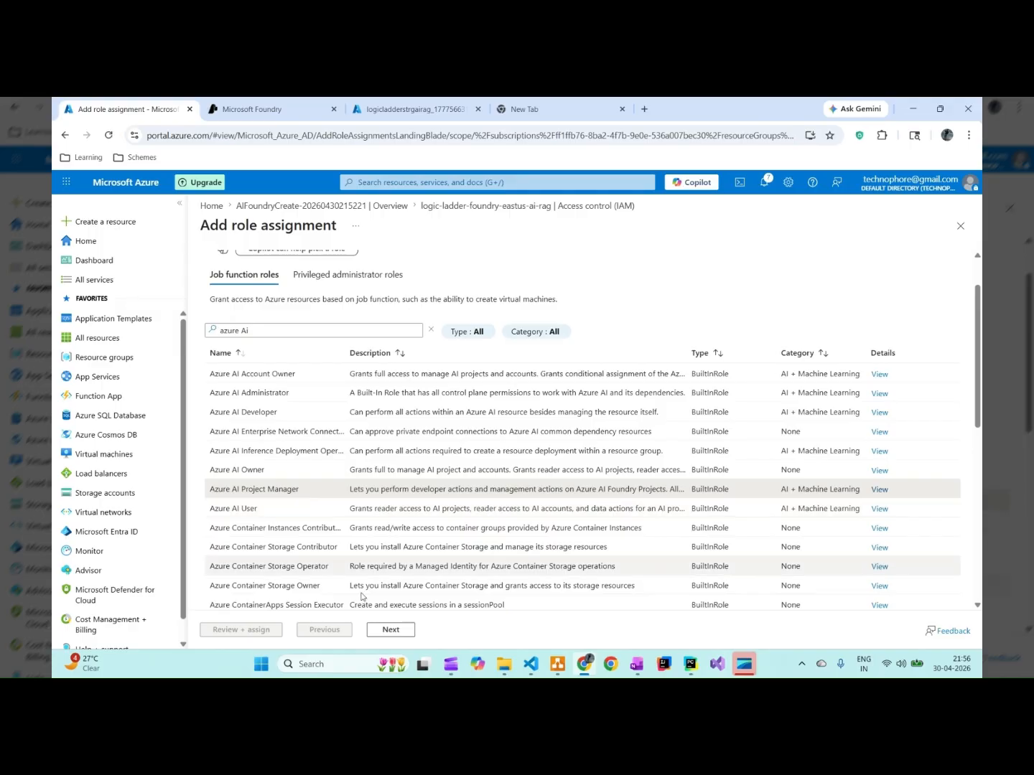
{"action": "left_click", "coordinate": [390, 631]}
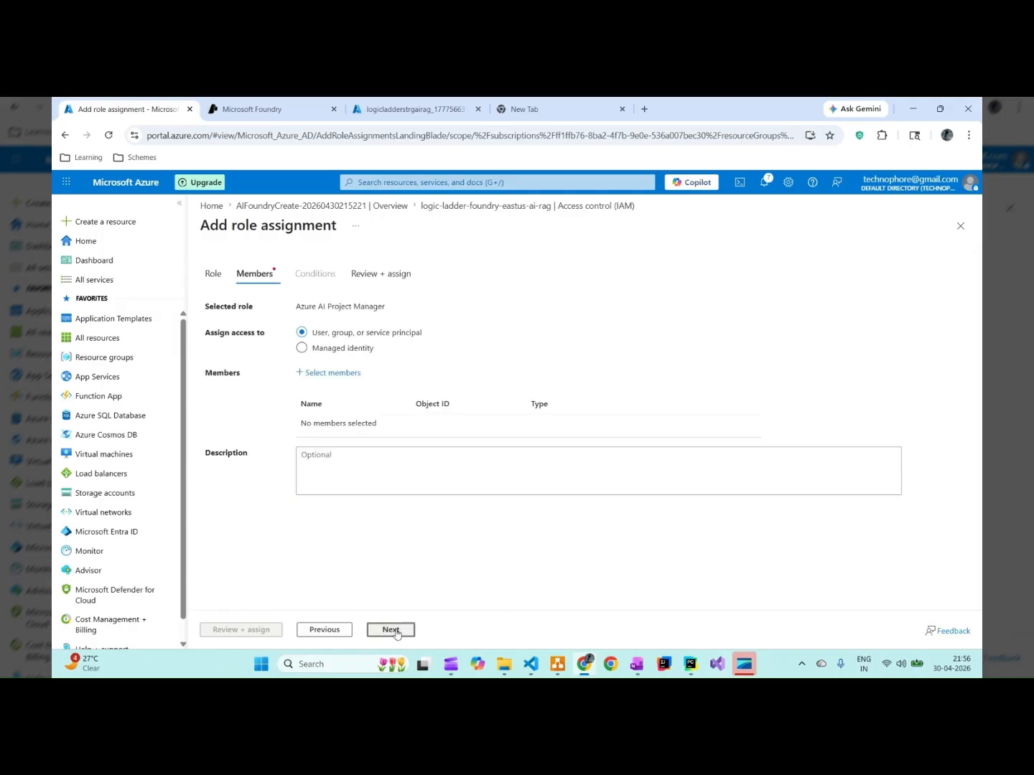
Assign the role to the system-assigned managed identities of logic-ladder-foundry-eastus-ai-rag and its proj-logic-ladder-foundry project
{"action": "left_click", "coordinate": [321, 350]}
{"action": "left_click", "coordinate": [321, 374]}
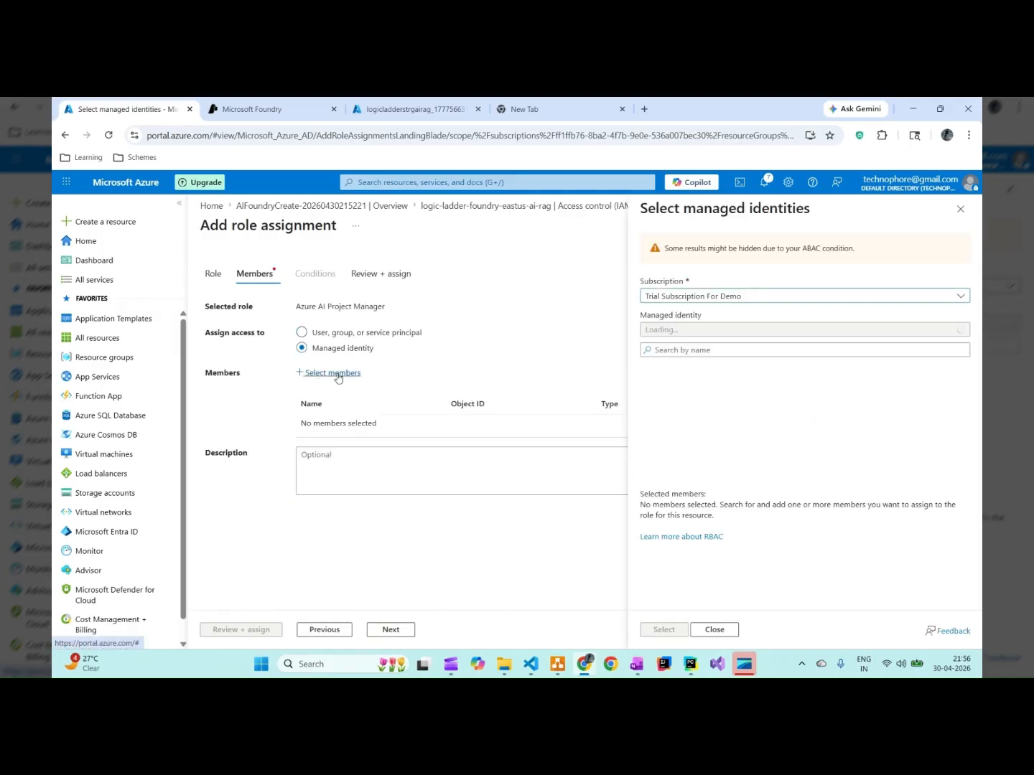
{"action": "left_click", "coordinate": [733, 331]}
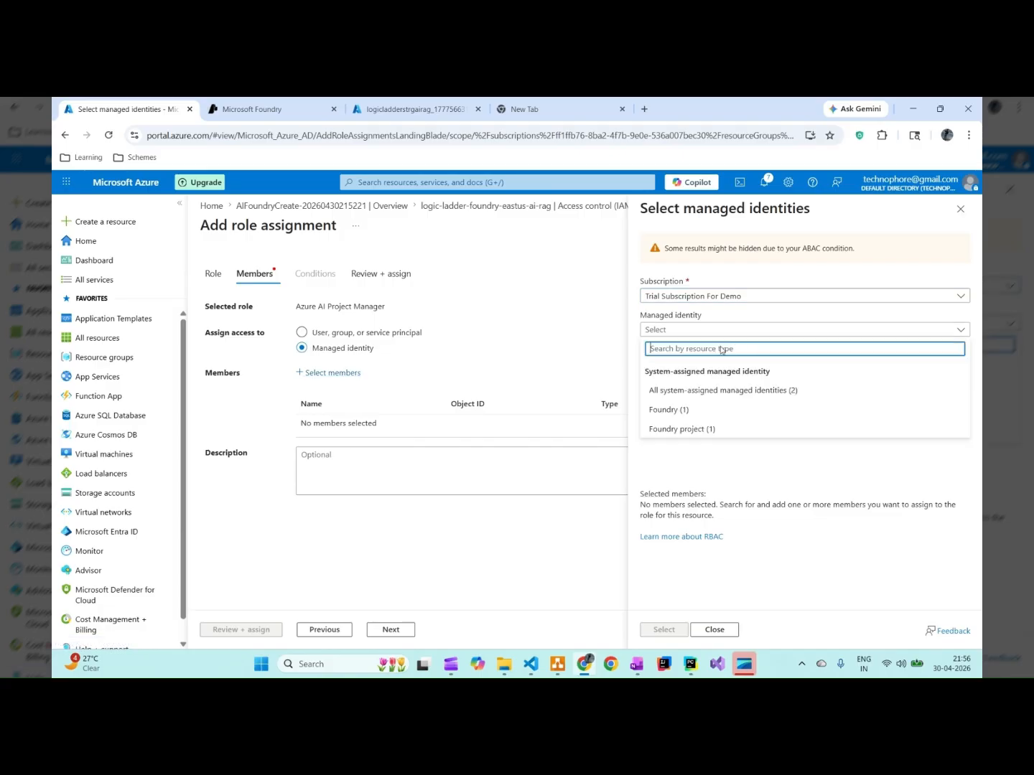
{"action": "left_click", "coordinate": [705, 390]}
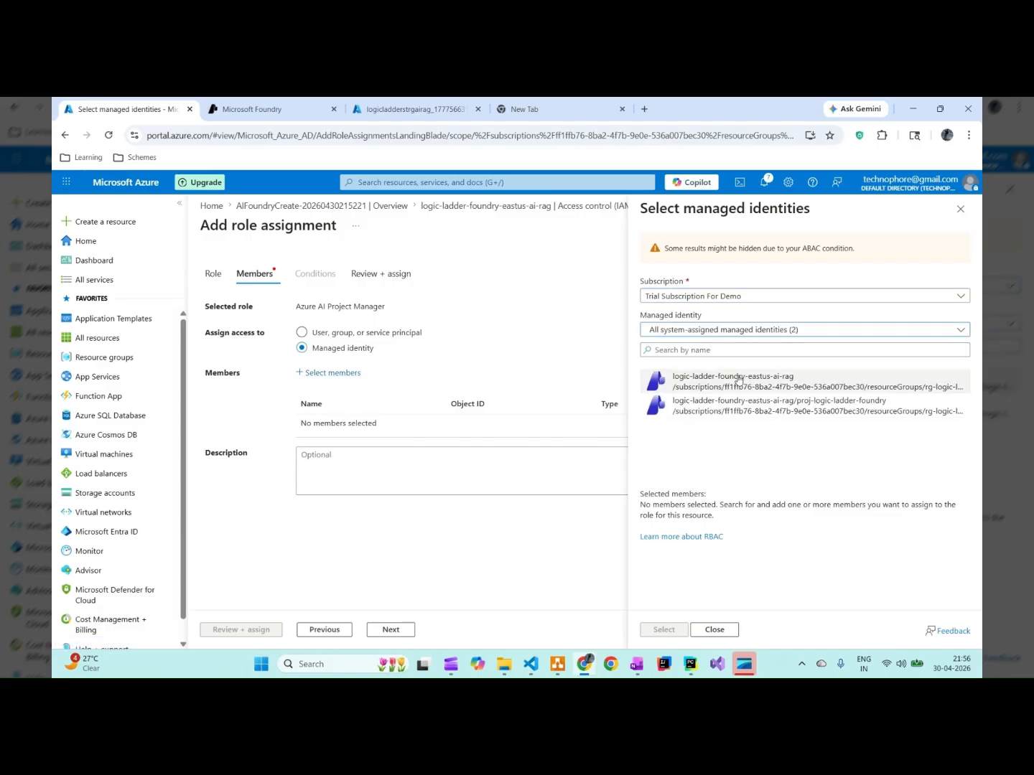
{"action": "left_click", "coordinate": [722, 384]}
{"action": "left_click", "coordinate": [730, 392]}
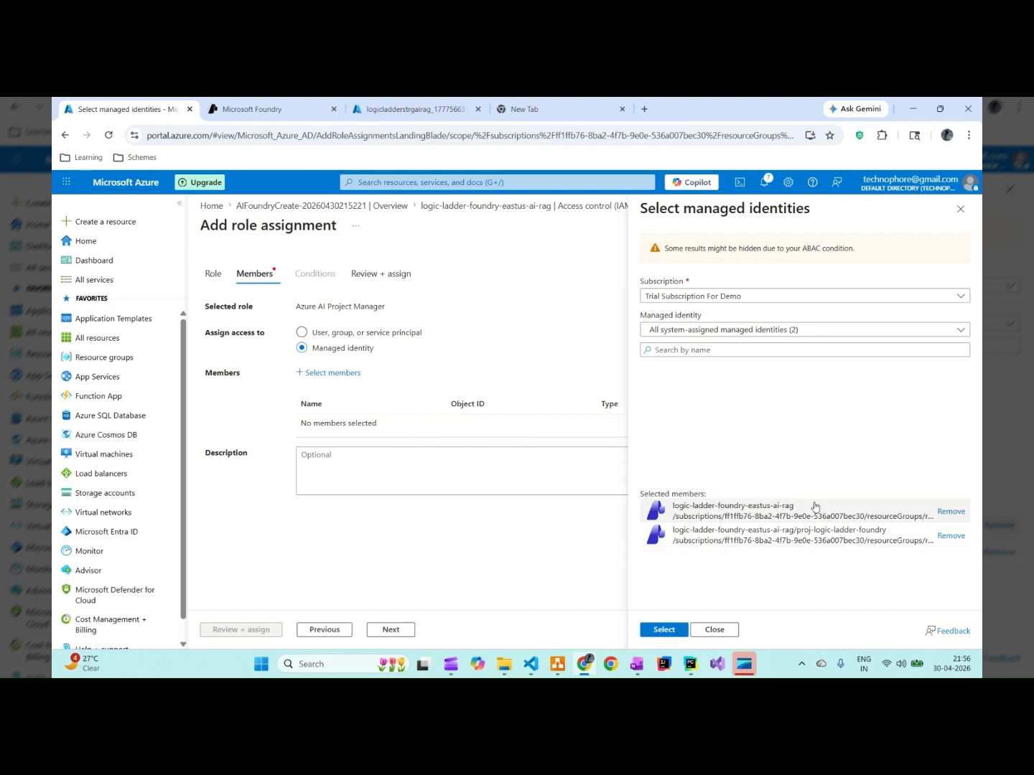
{"action": "left_click", "coordinate": [734, 329]}
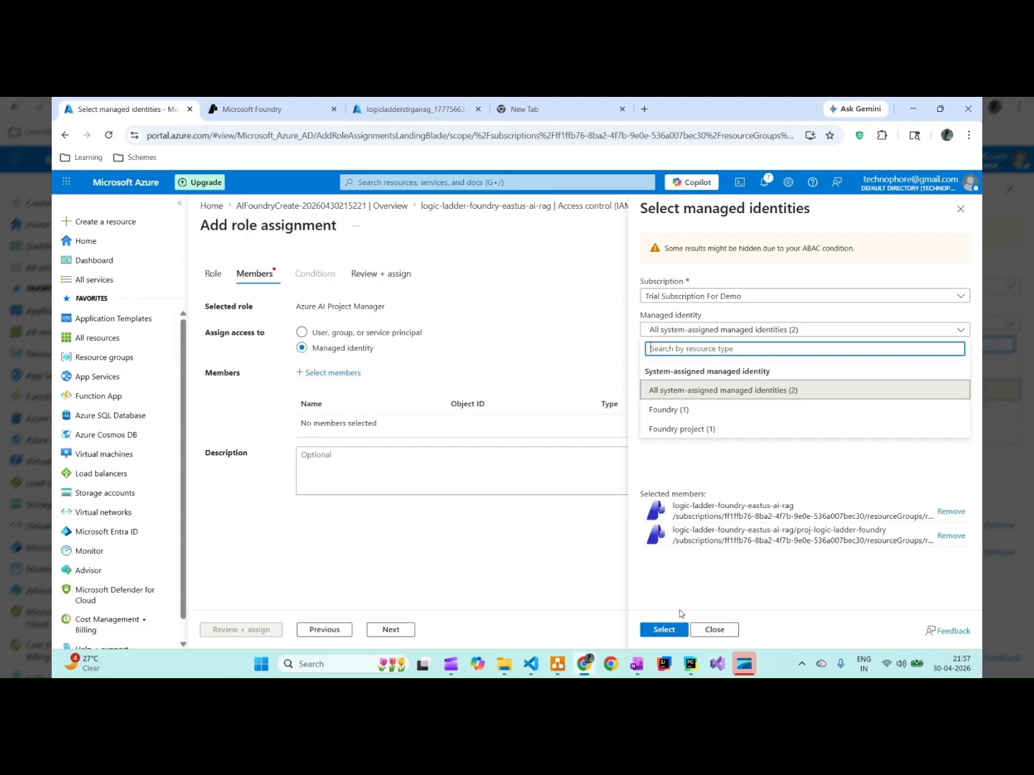
{"action": "left_click", "coordinate": [669, 630]}
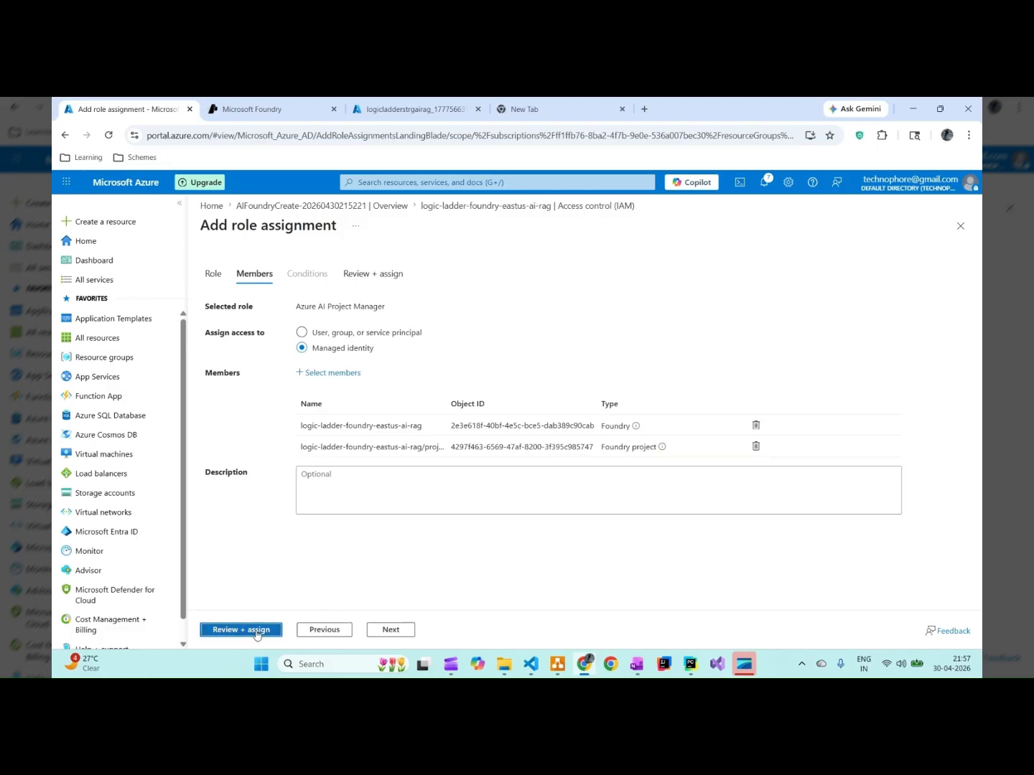
{"action": "left_click", "coordinate": [255, 631]}
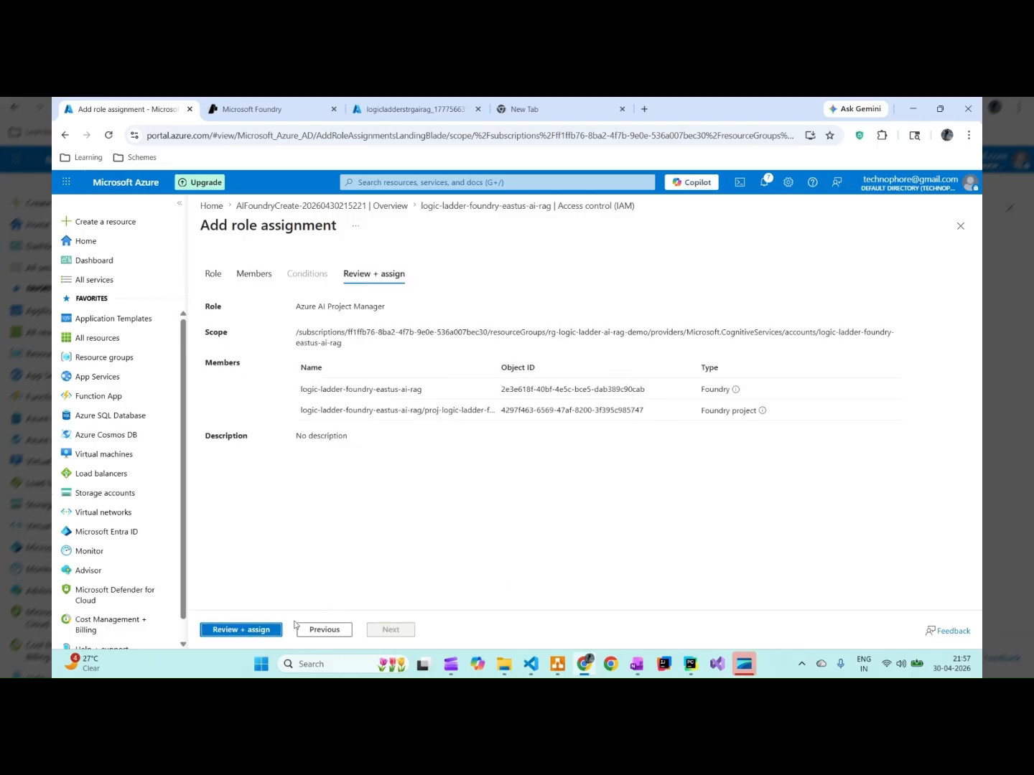
{"action": "left_click", "coordinate": [256, 631]}
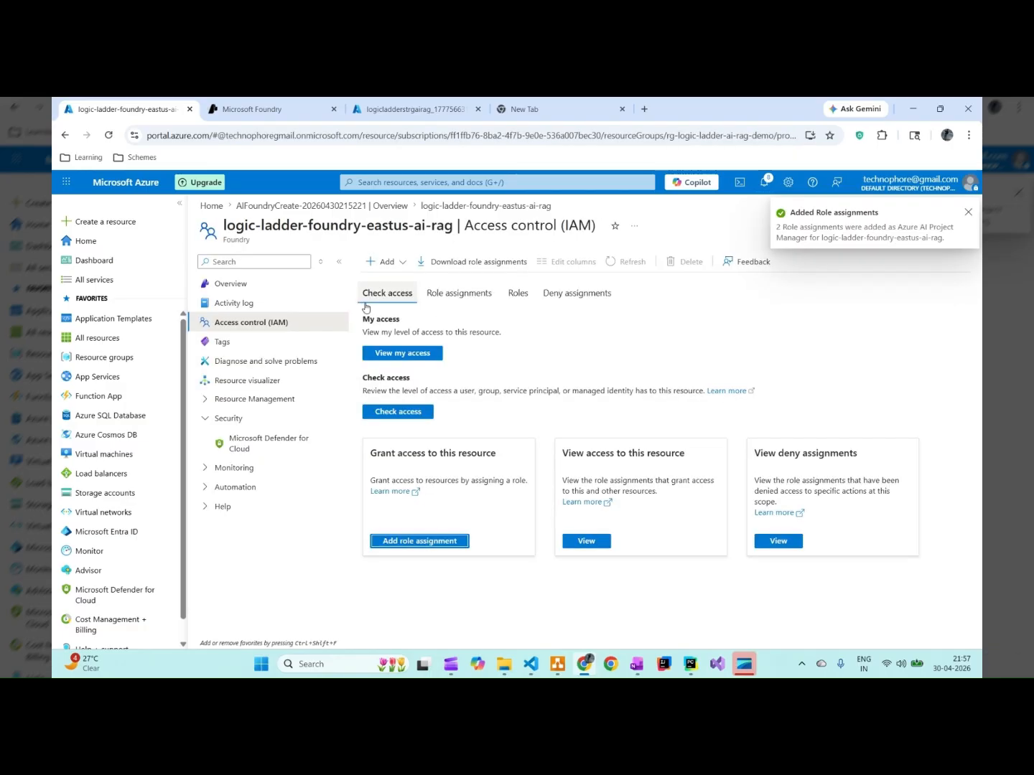
Start another role assignment on the Foundry resource, search roles for "Azure Ai" and choose Azure AI User
{"action": "left_click", "coordinate": [419, 541]}
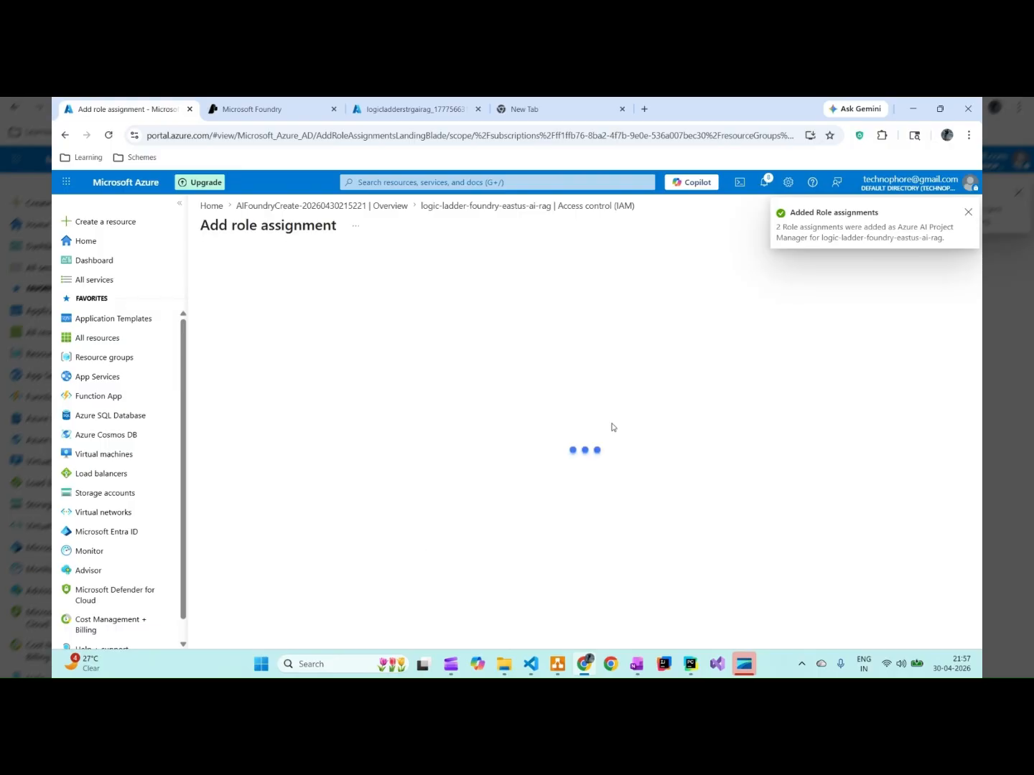
{"action": "left_click", "coordinate": [969, 214]}
{"action": "left_click", "coordinate": [302, 392]}
{"action": "type", "text": "Azure Ai"}
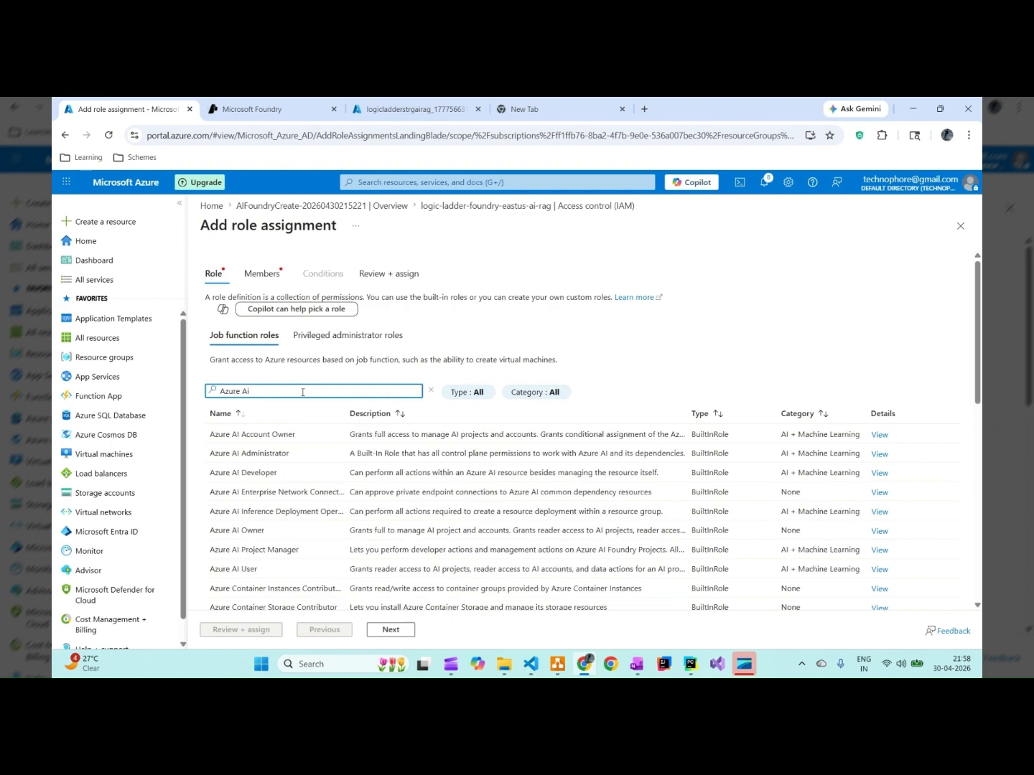
{"action": "left_click", "coordinate": [261, 572]}
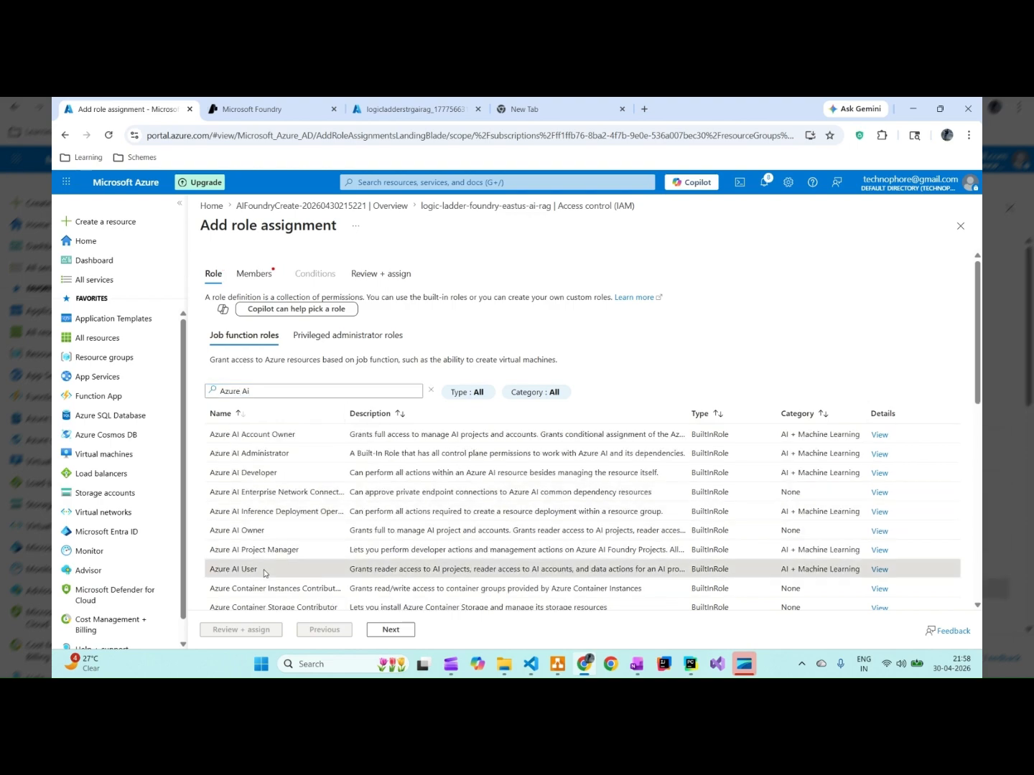
{"action": "left_click", "coordinate": [407, 632]}
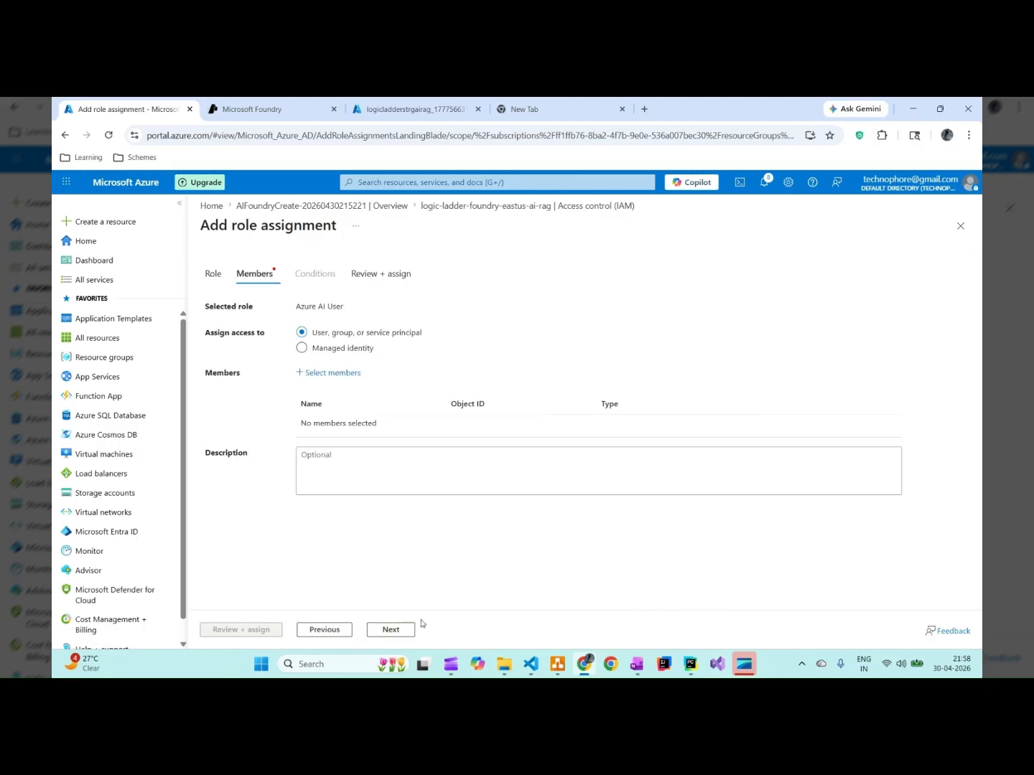
Assign Azure AI User to the system-assigned managed identities of logic-ladder-foundry-eastus-ai-rag and its proj-logic-ladder-foundry project
{"action": "left_click", "coordinate": [321, 351]}
{"action": "left_click", "coordinate": [328, 373]}
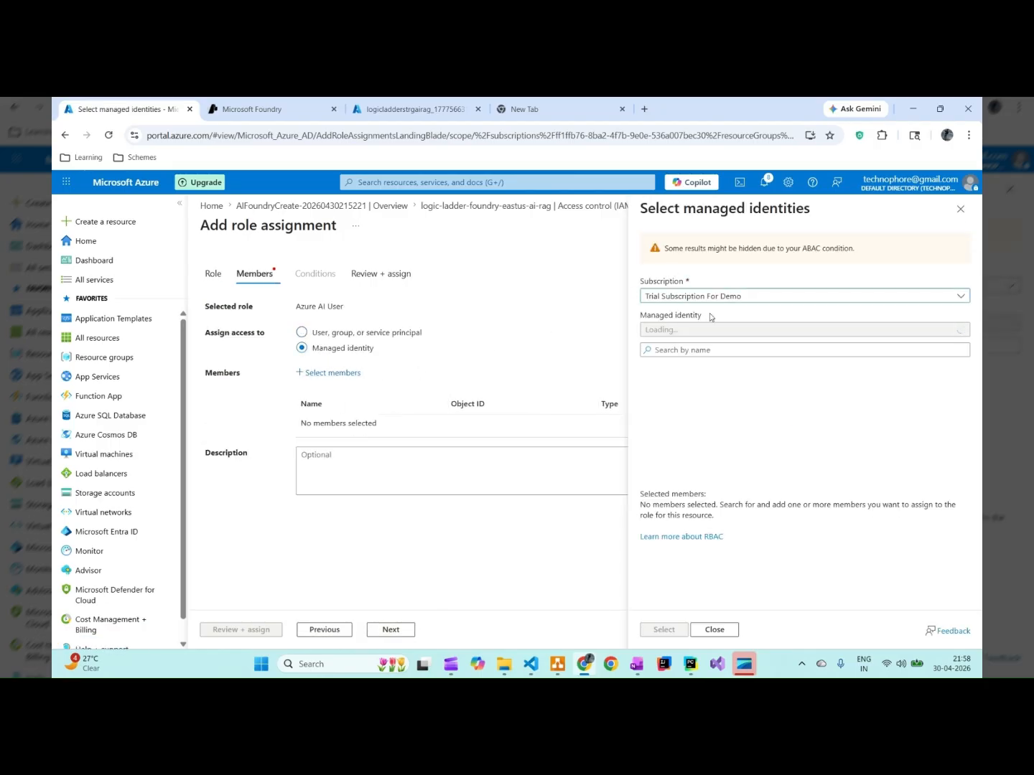
{"action": "left_click", "coordinate": [741, 331]}
{"action": "left_click", "coordinate": [718, 390]}
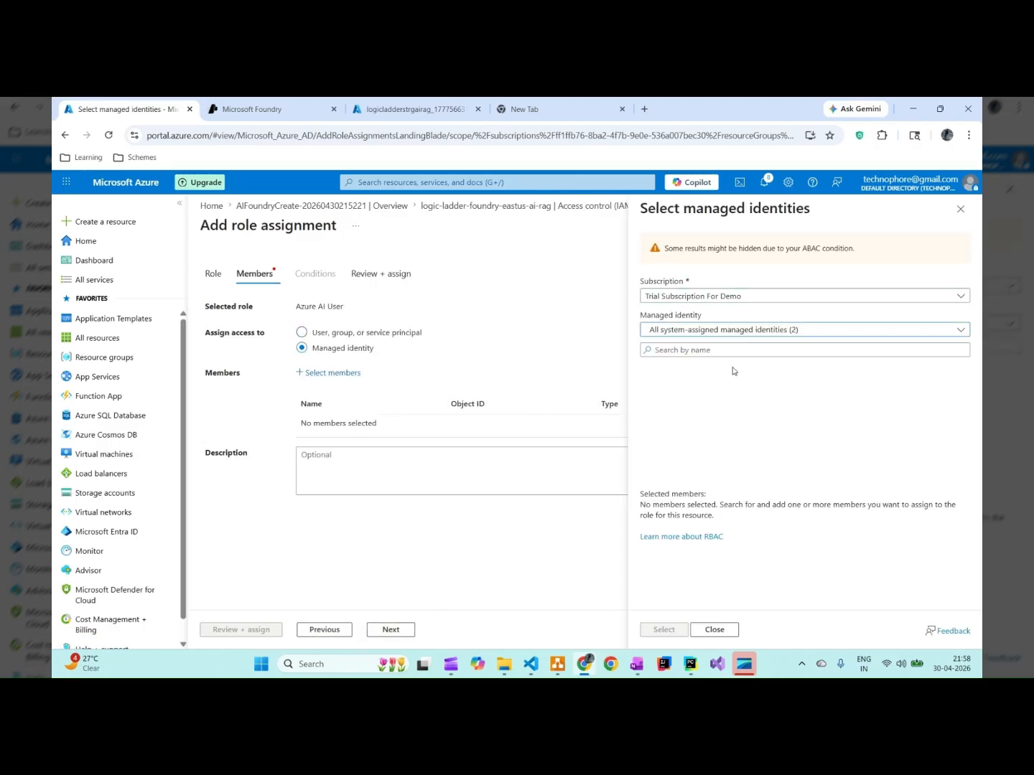
{"action": "left_click", "coordinate": [711, 349]}
{"action": "left_click", "coordinate": [681, 385]}
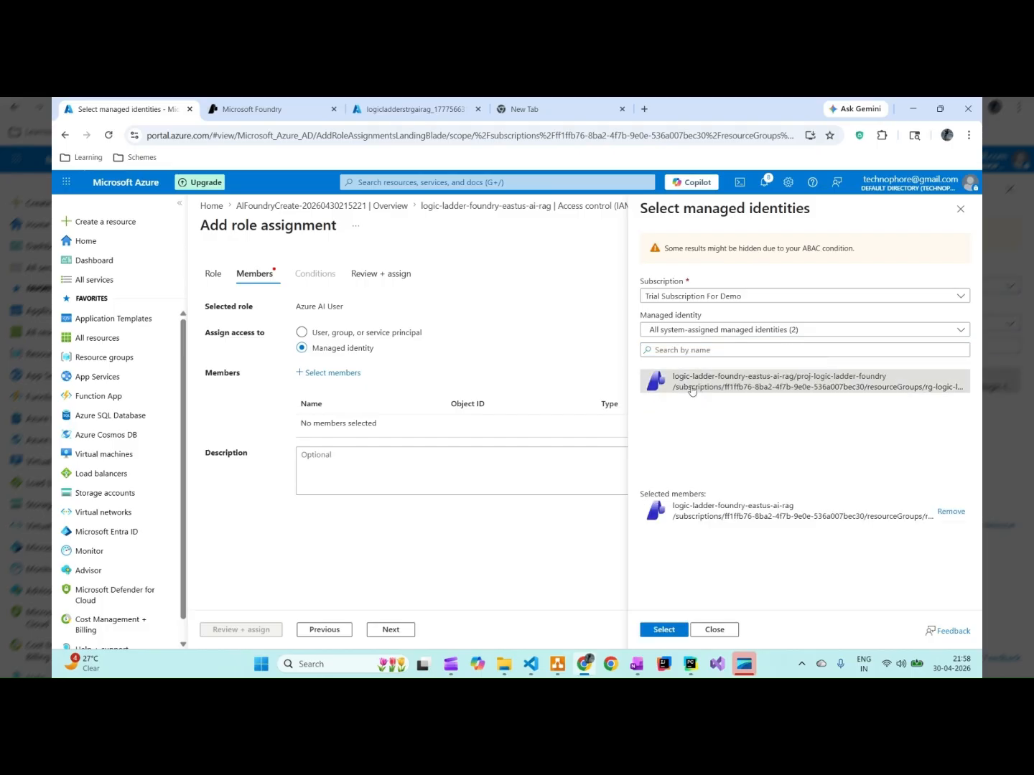
{"action": "left_click", "coordinate": [688, 390]}
{"action": "left_click", "coordinate": [668, 633]}
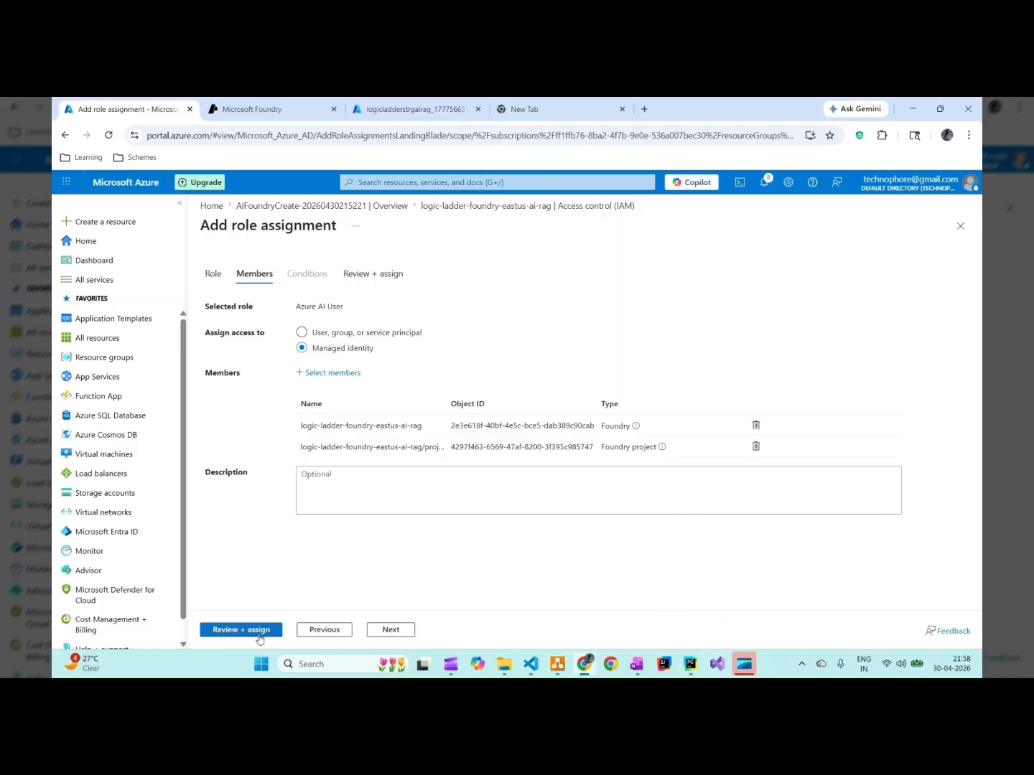
{"action": "left_click", "coordinate": [258, 631]}
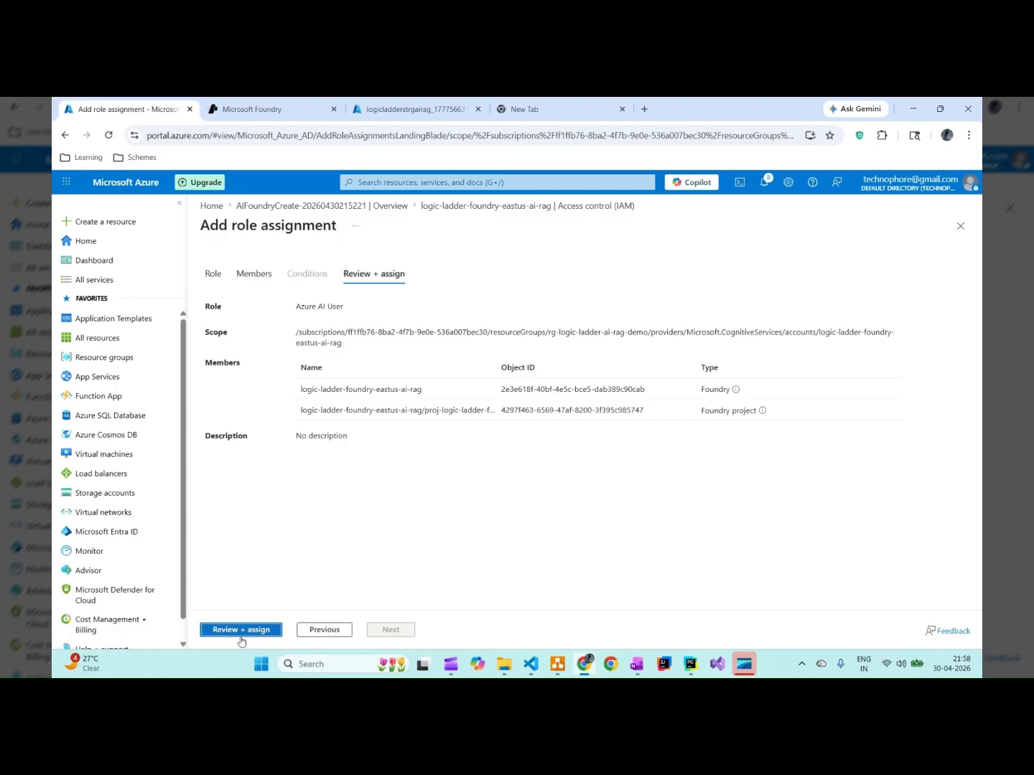
{"action": "left_click", "coordinate": [243, 630]}
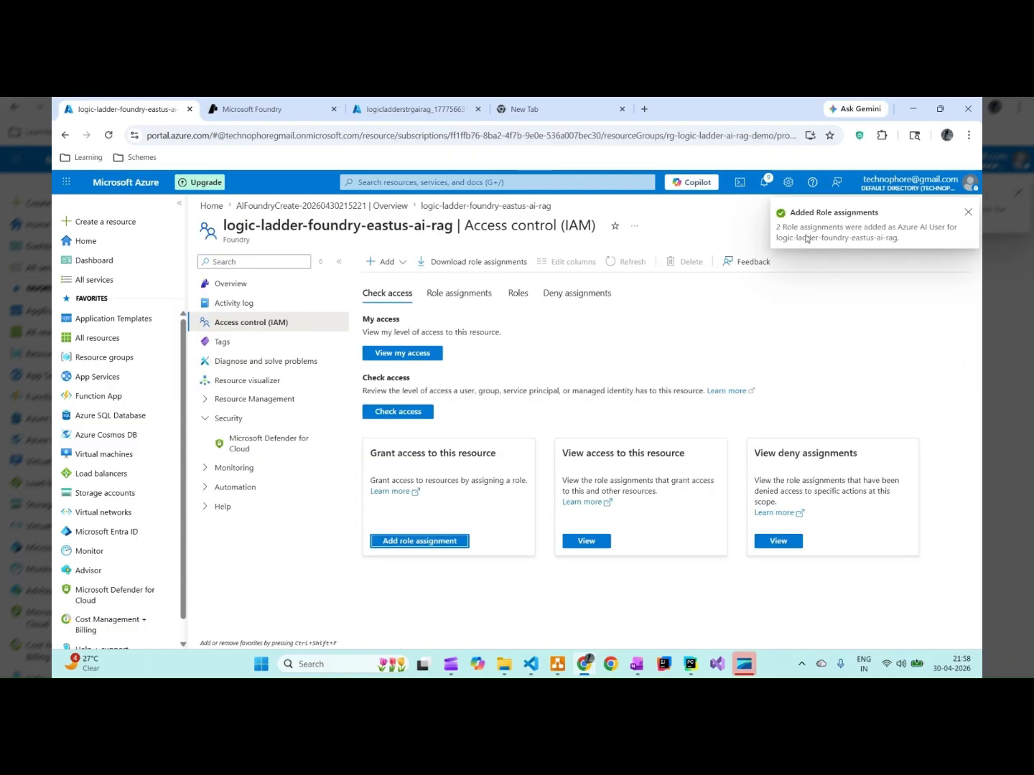
{"action": "left_click", "coordinate": [967, 212]}
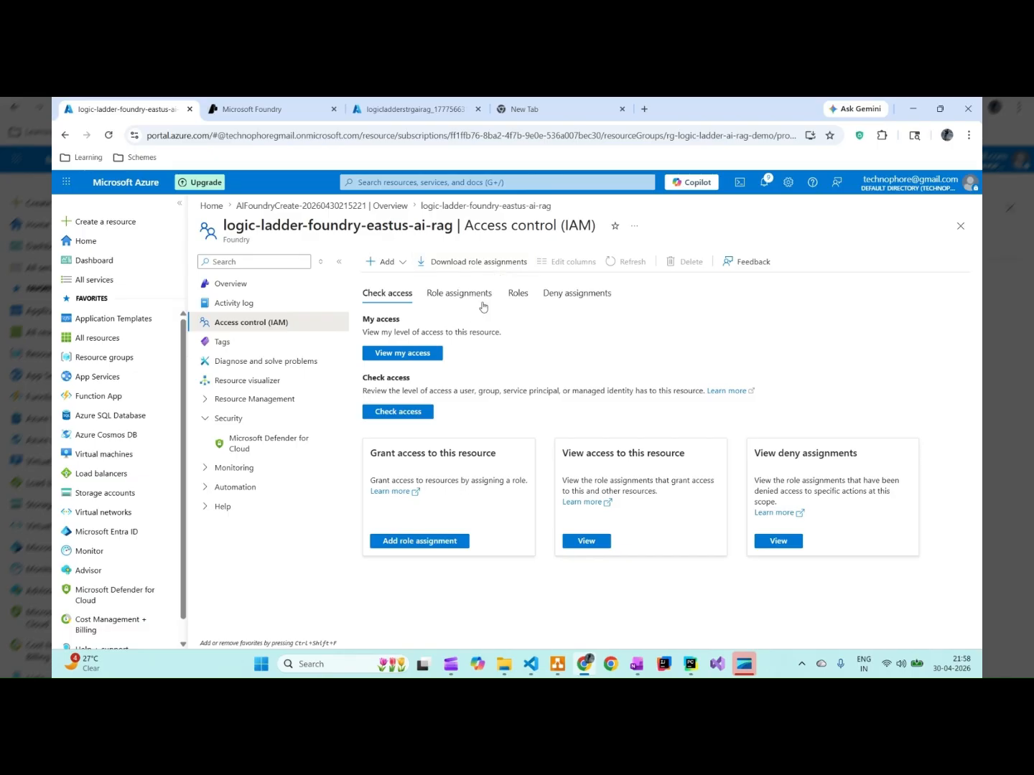
Reload the project's agents page in the Foundry portal and create an agent named logic-ladder-ai-agent
{"action": "left_click", "coordinate": [272, 107]}
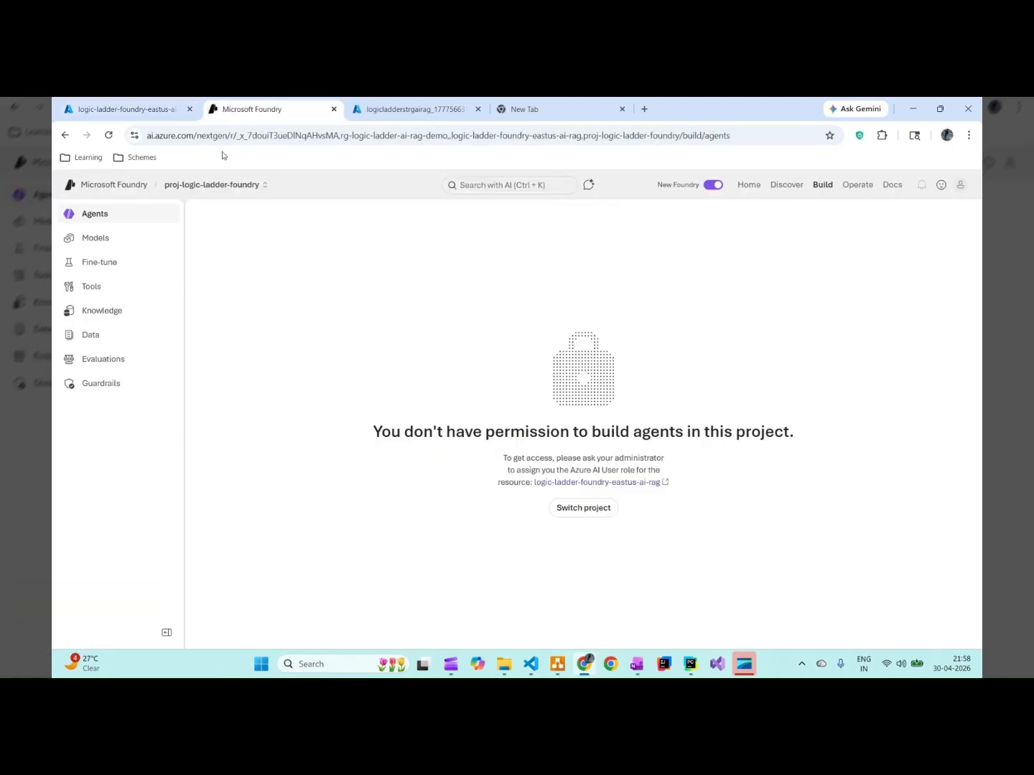
{"action": "left_click", "coordinate": [108, 135]}
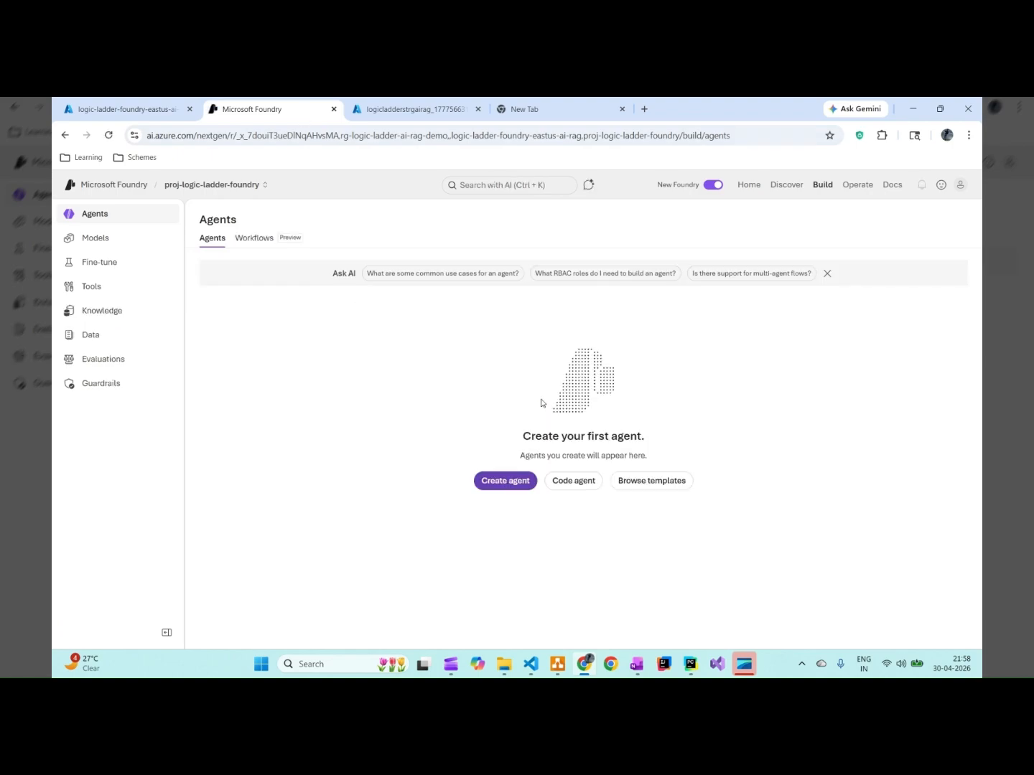
{"action": "left_click", "coordinate": [499, 481]}
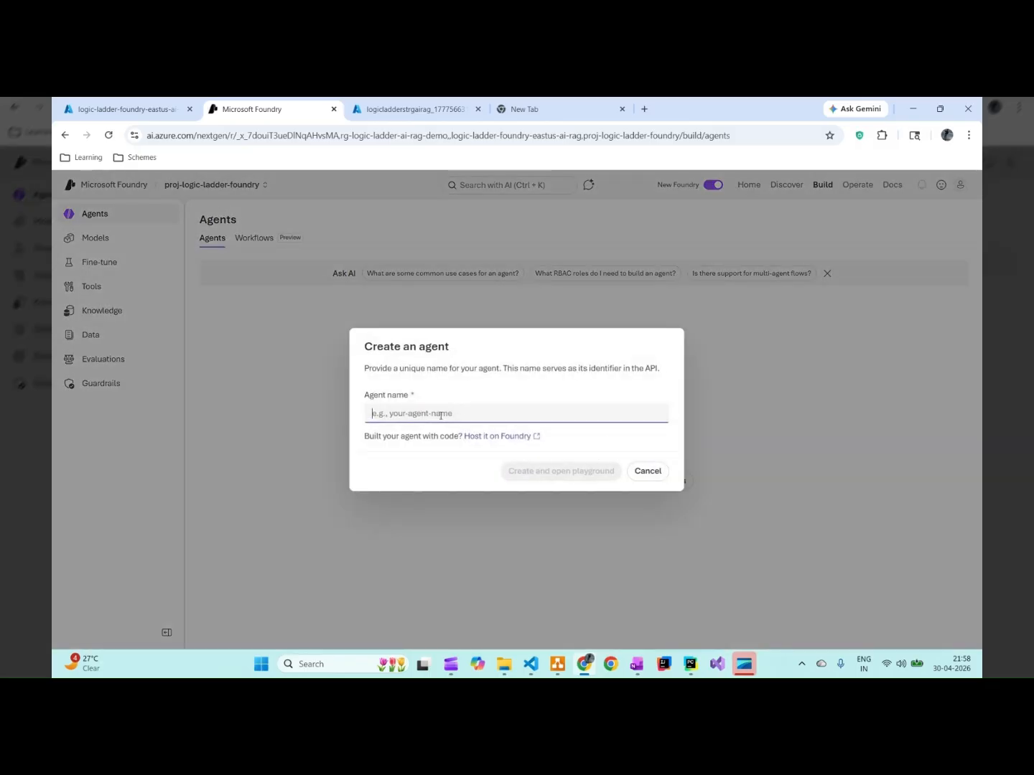
{"action": "type", "text": "lo"}
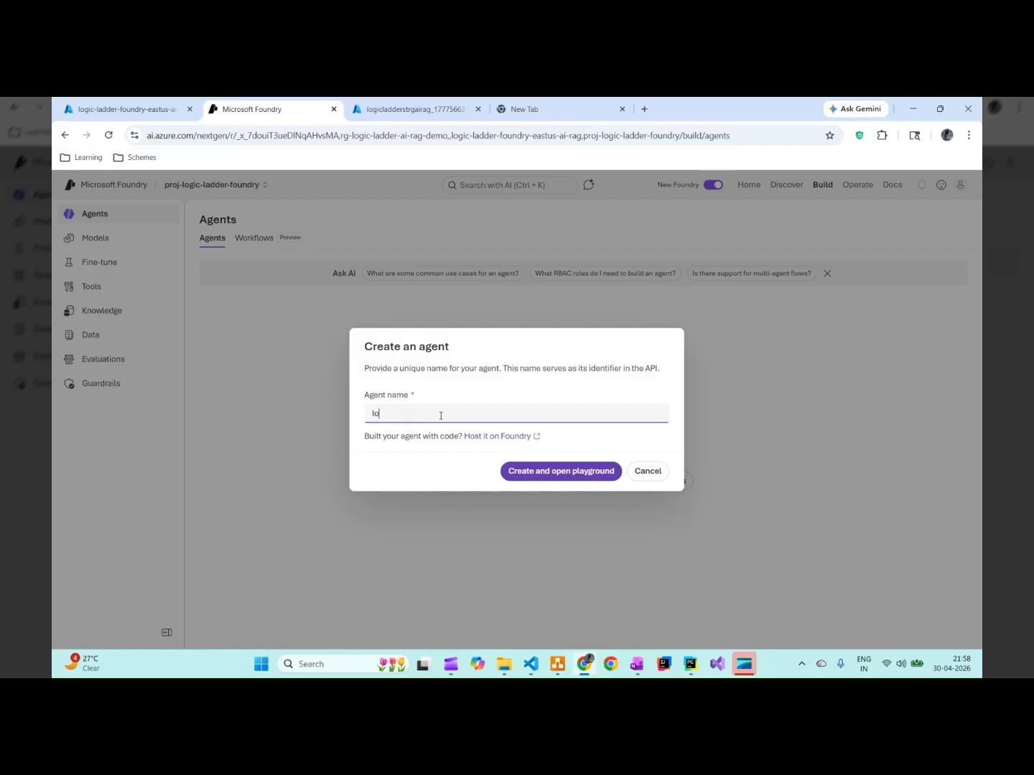
{"action": "type", "text": "gic-ladder-"}
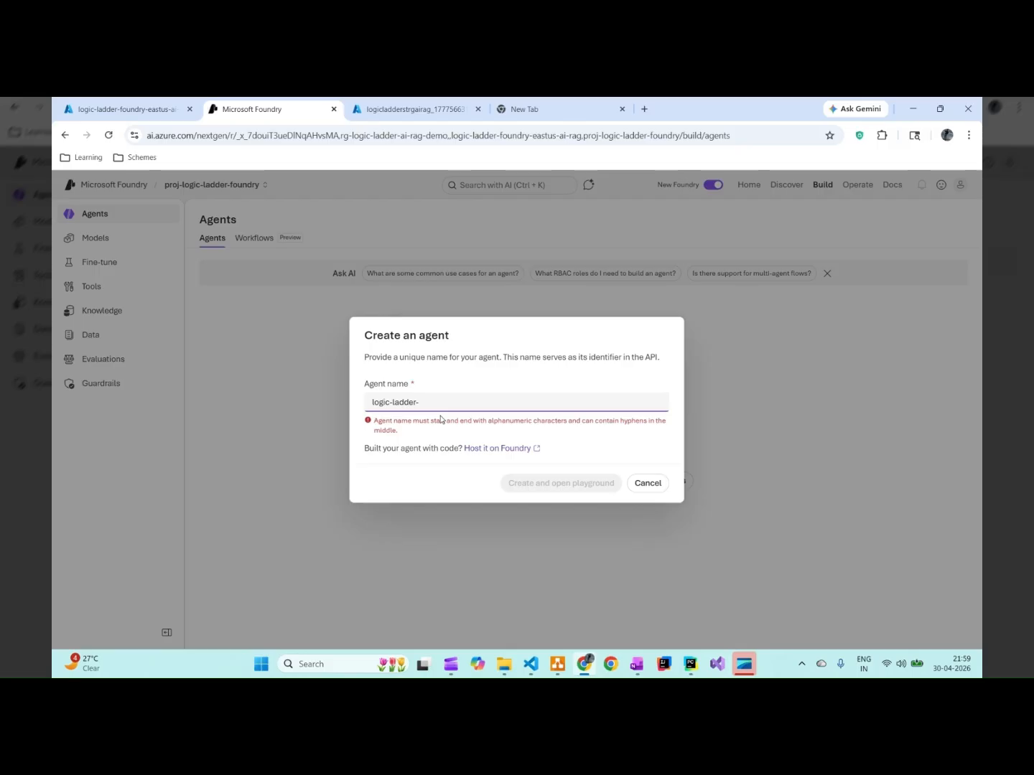
{"action": "type", "text": "ai-agent"}
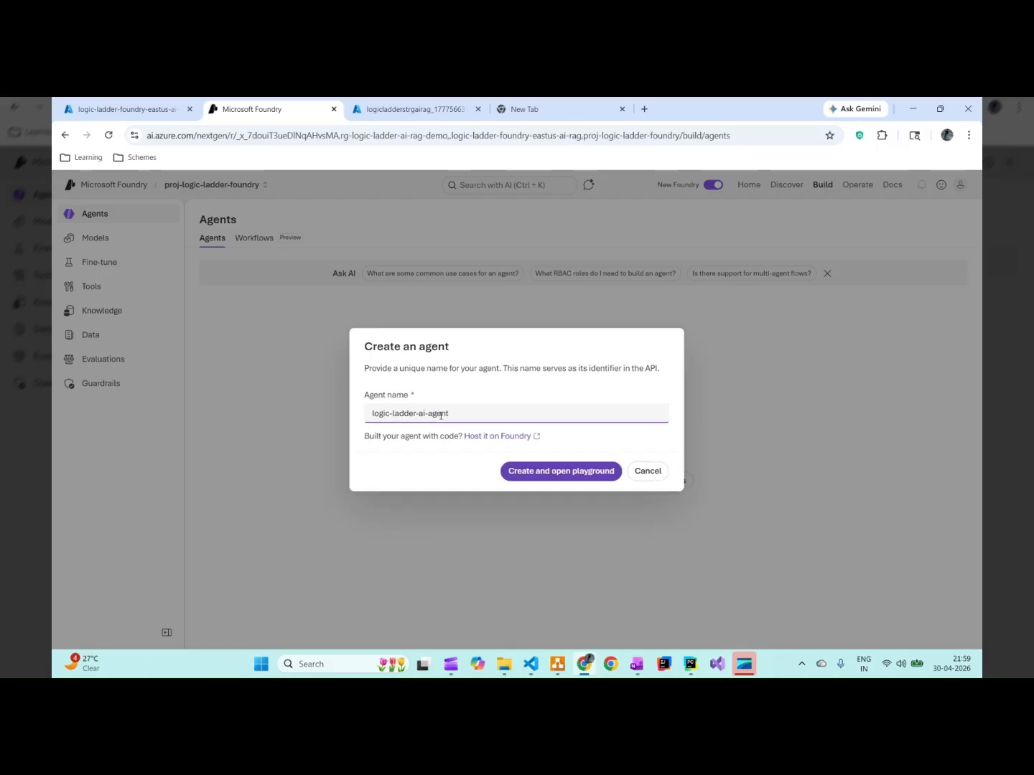
{"action": "left_click", "coordinate": [539, 471]}
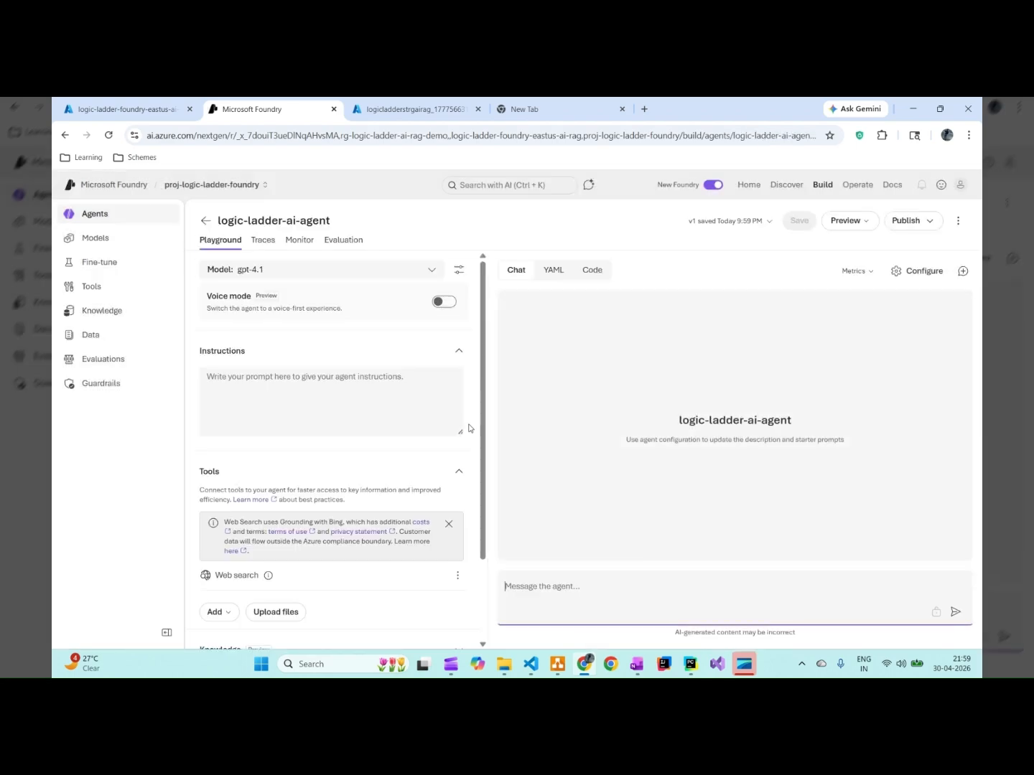
Browse the base models available for the agent and close the catalog without choosing one
{"action": "left_click", "coordinate": [426, 273]}
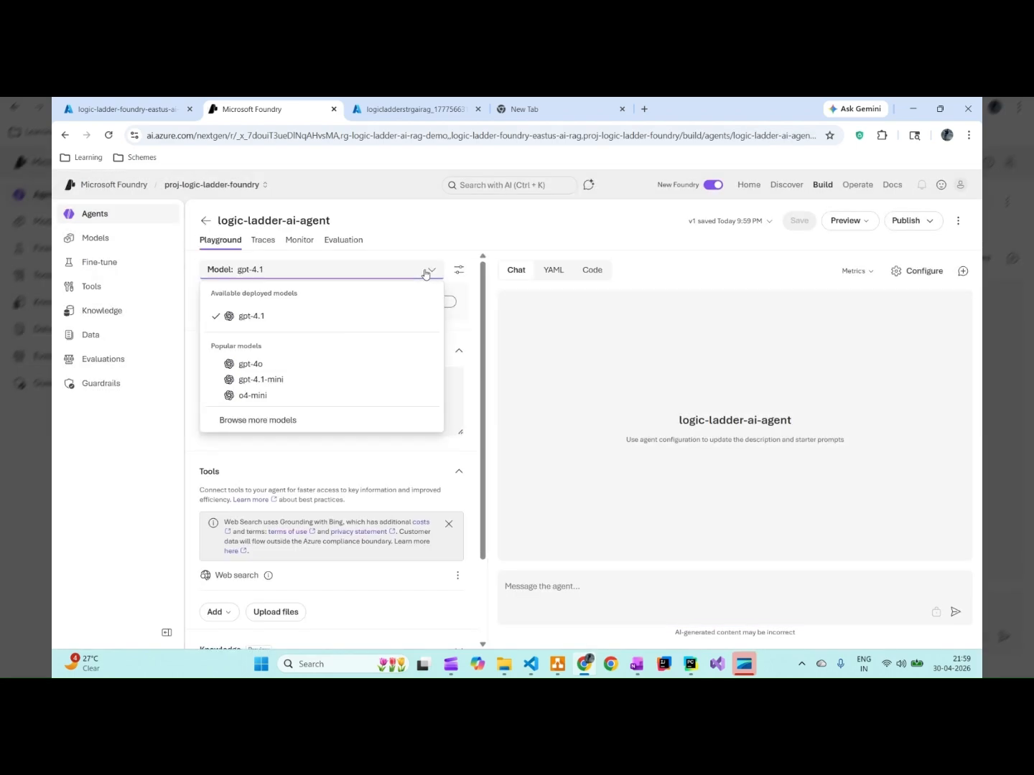
{"action": "left_click", "coordinate": [257, 423]}
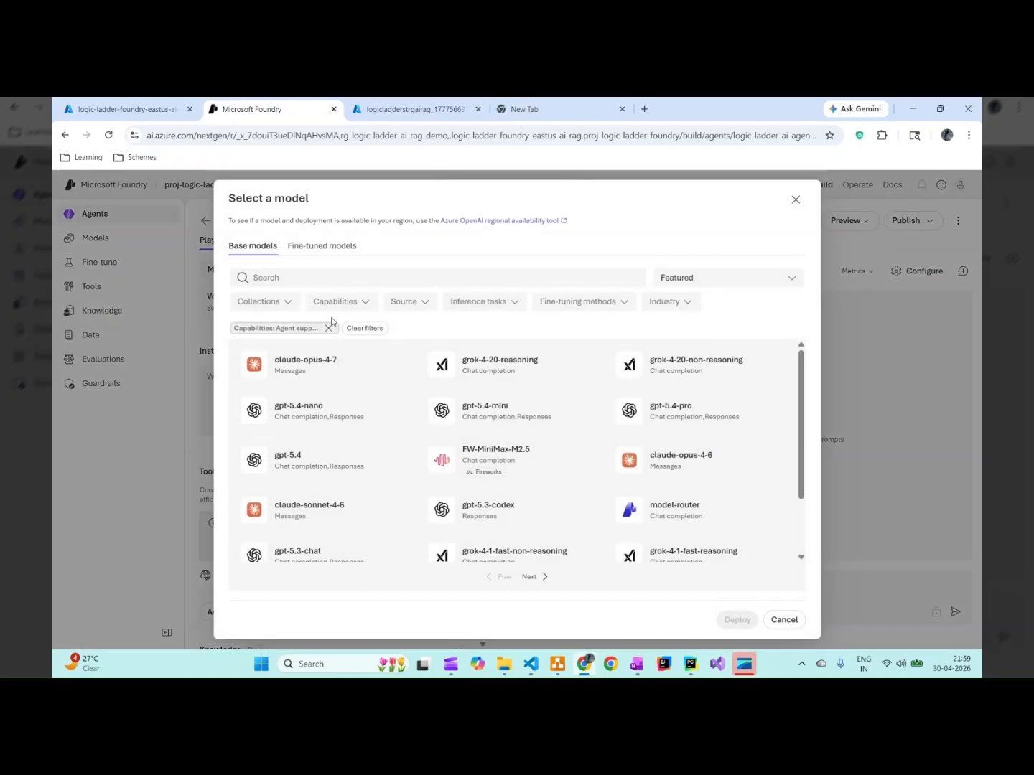
{"action": "scroll", "coordinate": [339, 385], "scroll_direction": "down", "scroll_amount": 2}
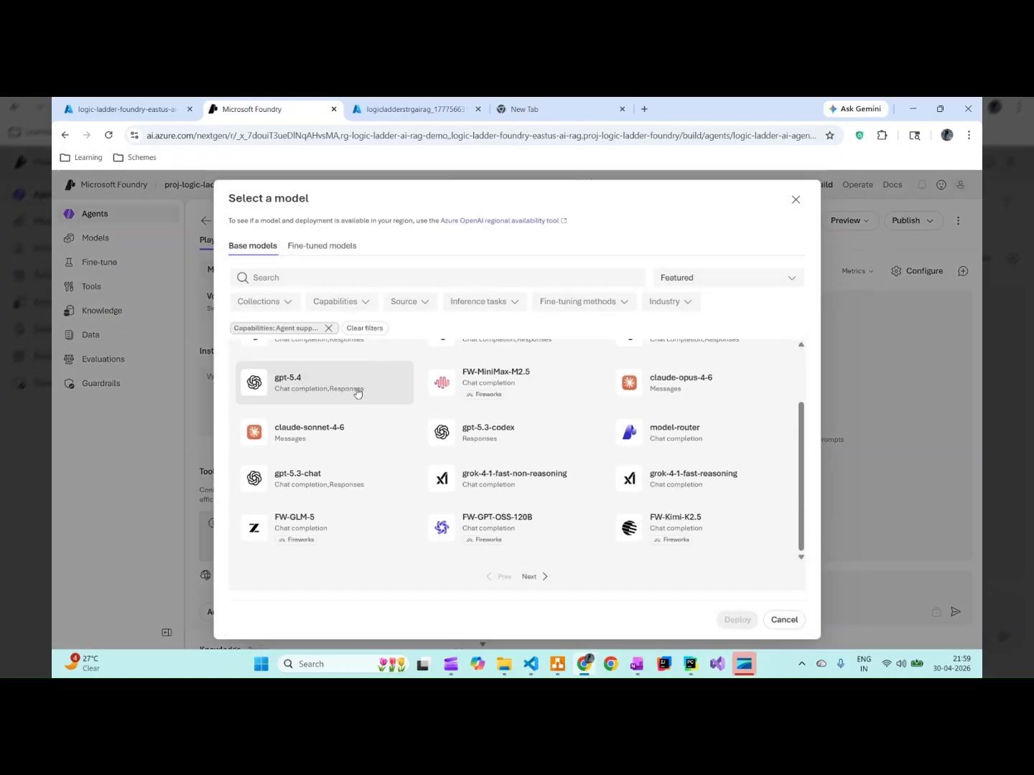
{"action": "scroll", "coordinate": [418, 482], "scroll_direction": "up", "scroll_amount": 2}
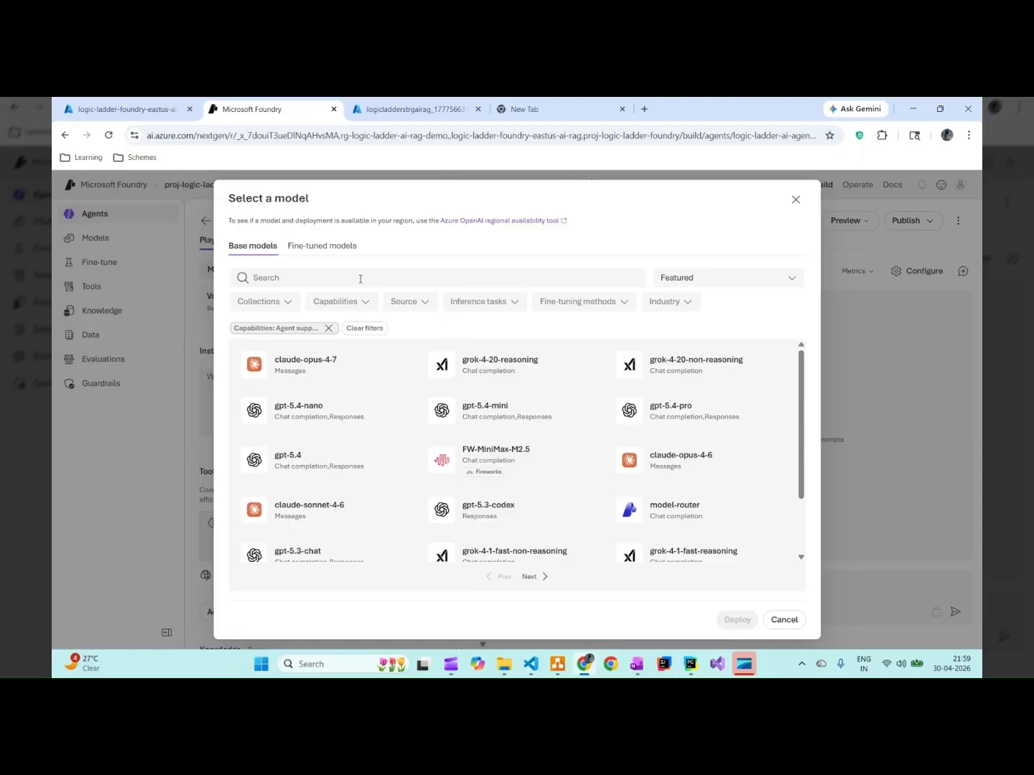
{"action": "scroll", "coordinate": [532, 467], "scroll_direction": "down", "scroll_amount": 2}
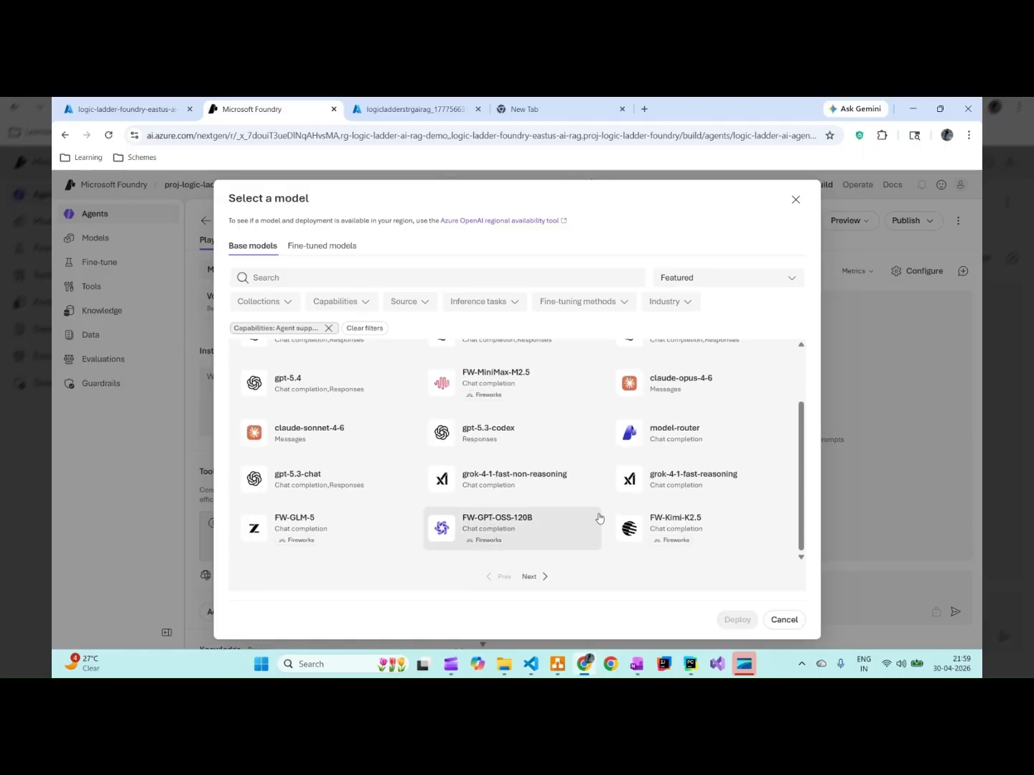
{"action": "left_click", "coordinate": [795, 201]}
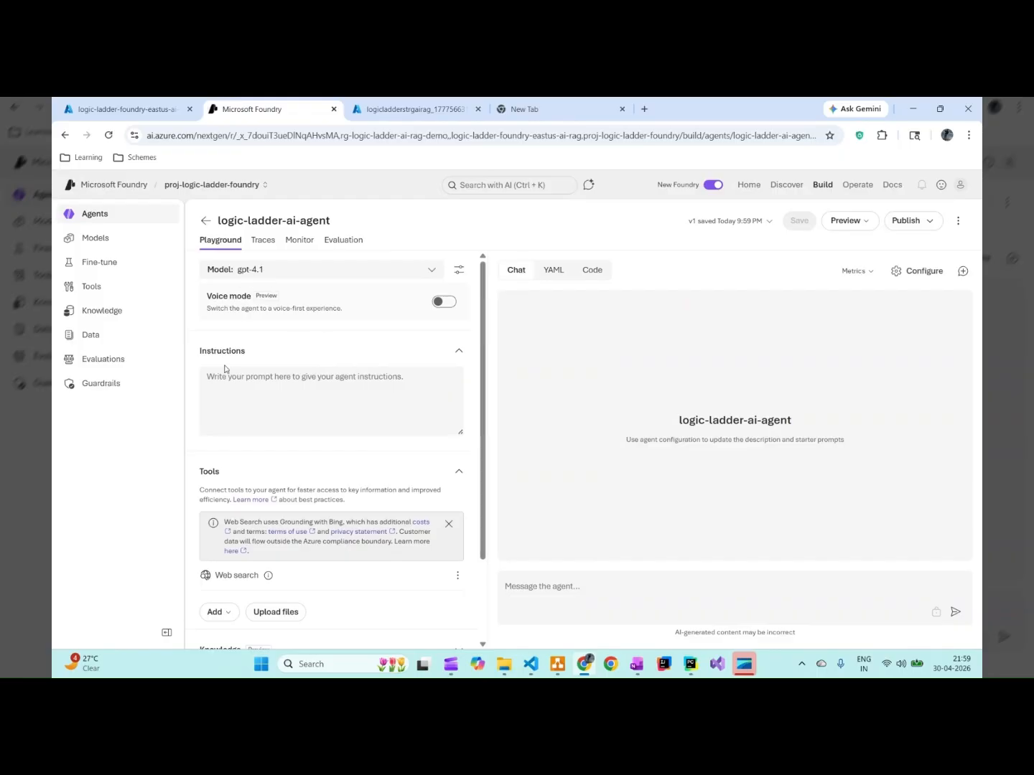
Send the agent the message "Provide me the details on Sachin" and read through its answer
{"action": "left_click", "coordinate": [591, 586]}
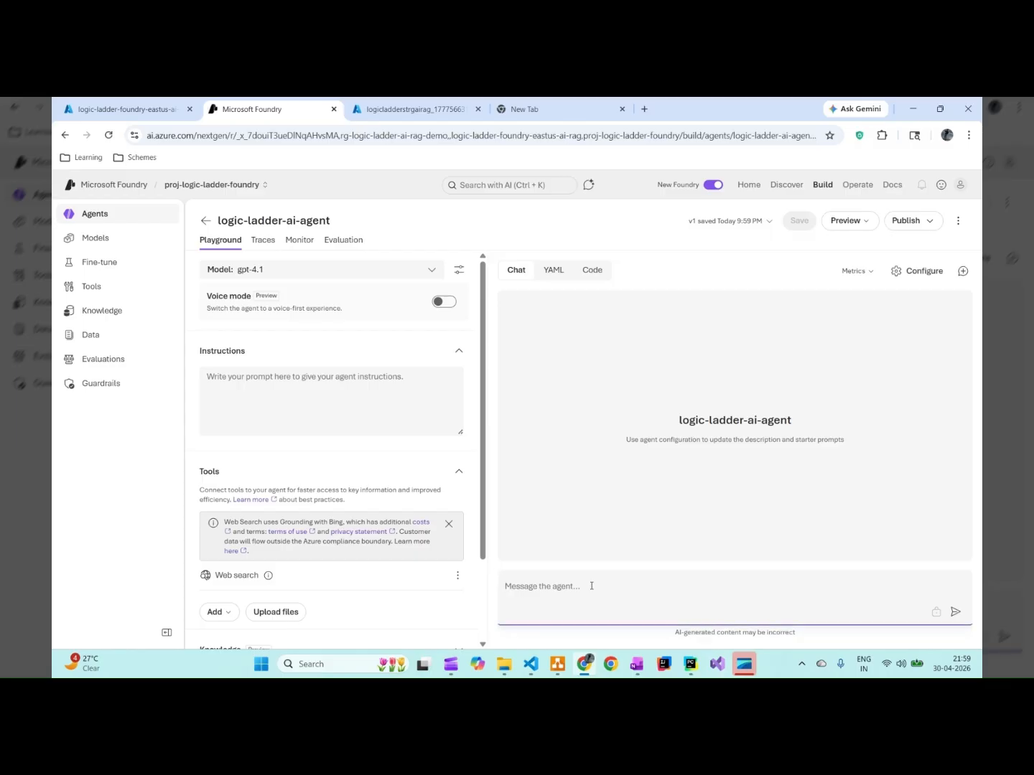
{"action": "type", "text": "P"}
{"action": "key", "text": "Return"}
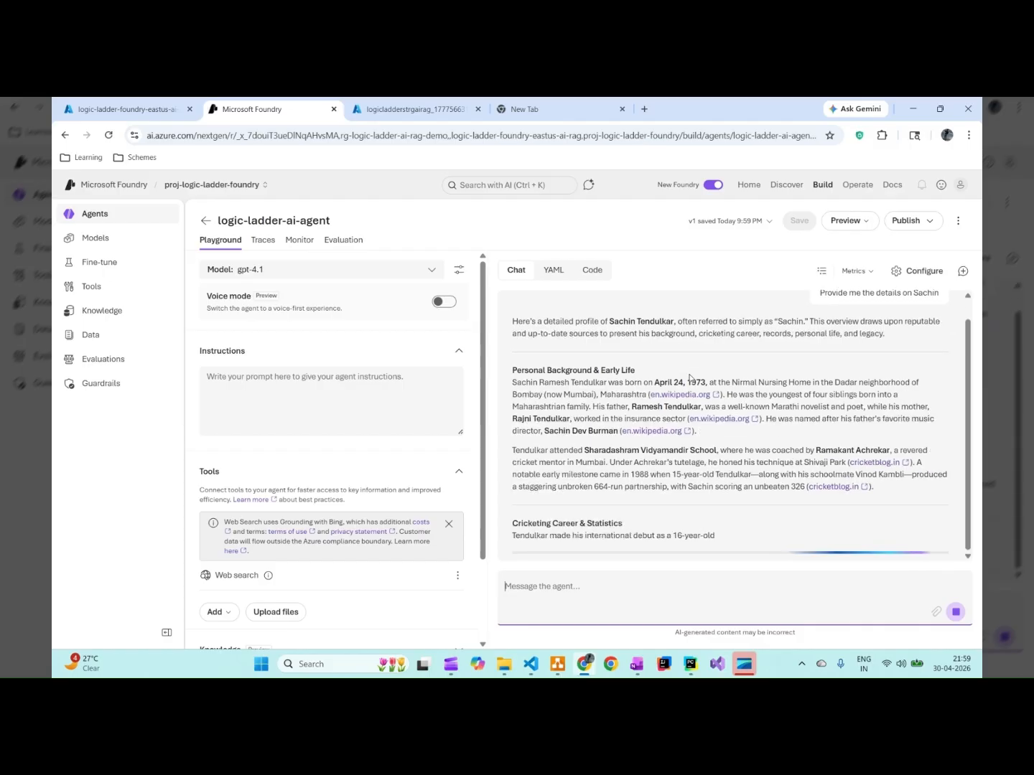
{"action": "scroll", "coordinate": [837, 414], "scroll_direction": "up", "scroll_amount": 2}
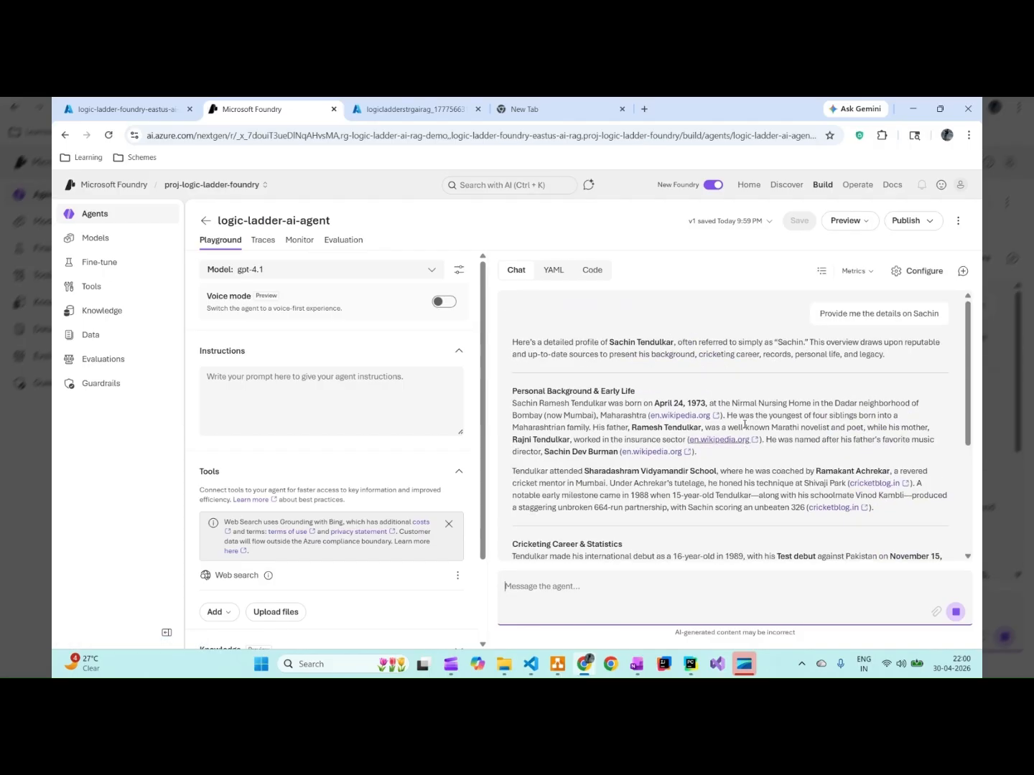
{"action": "left_click_drag", "start_coordinate": [605, 345], "coordinate": [697, 343]}
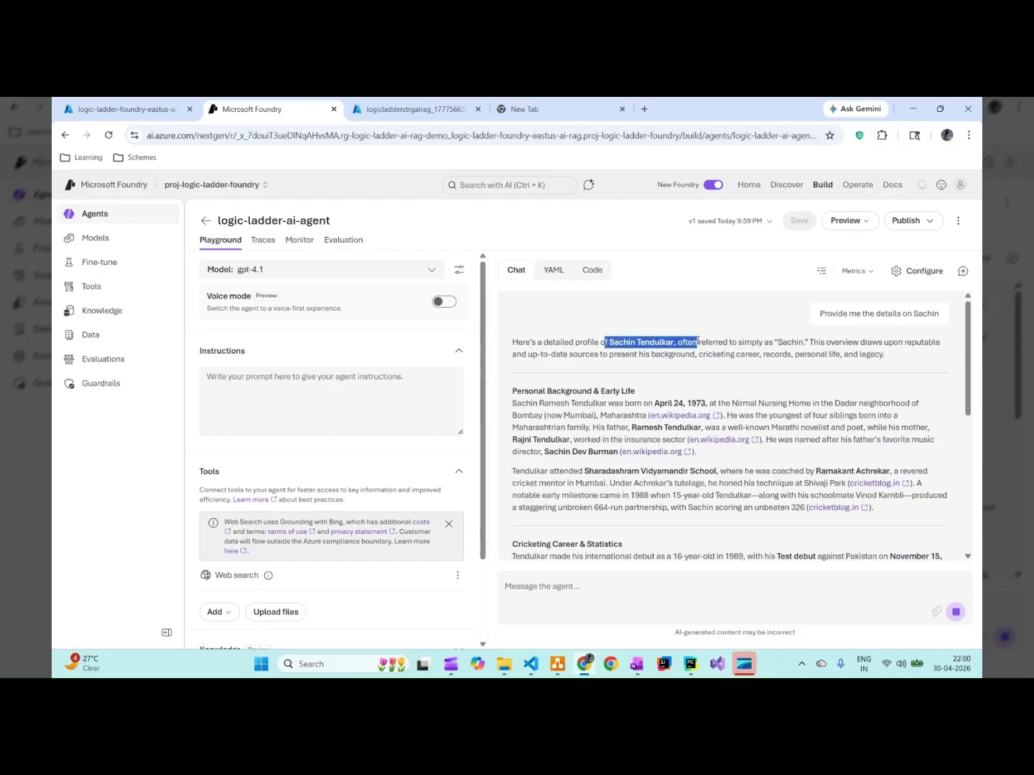
{"action": "scroll", "coordinate": [665, 475], "scroll_direction": "down", "scroll_amount": 2}
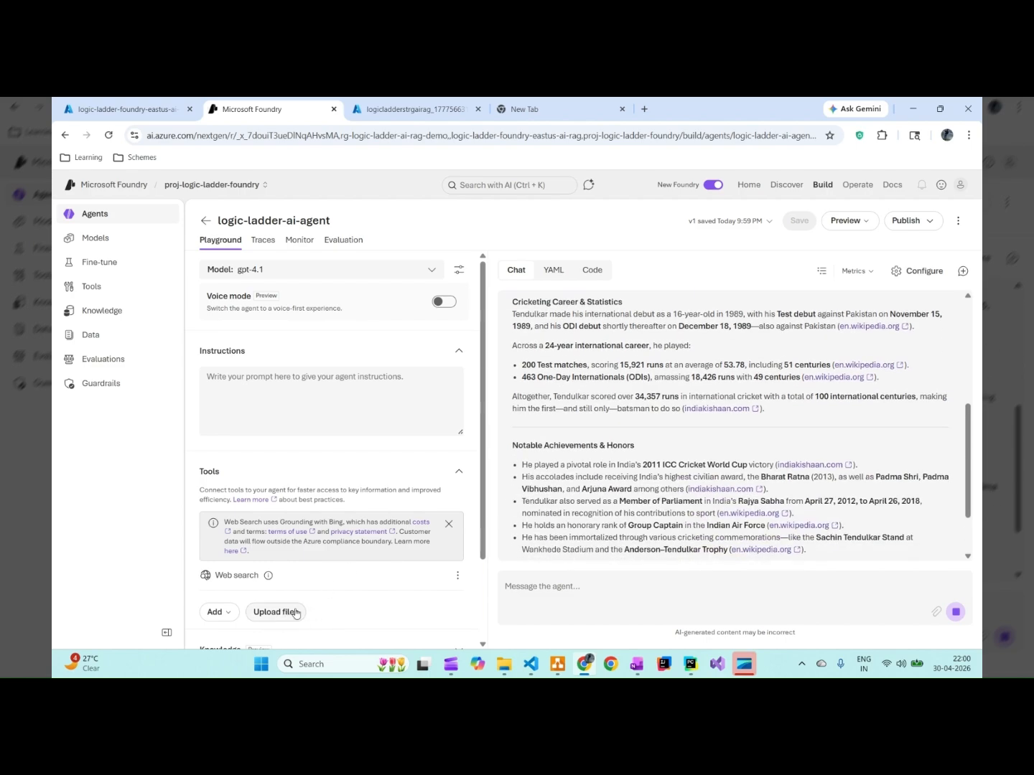
Ask the agent to create a system prompt that only pulls the uploaded data from the Azure AI Search Knowledge base
{"action": "left_click_drag", "start_coordinate": [482, 553], "coordinate": [482, 621]}
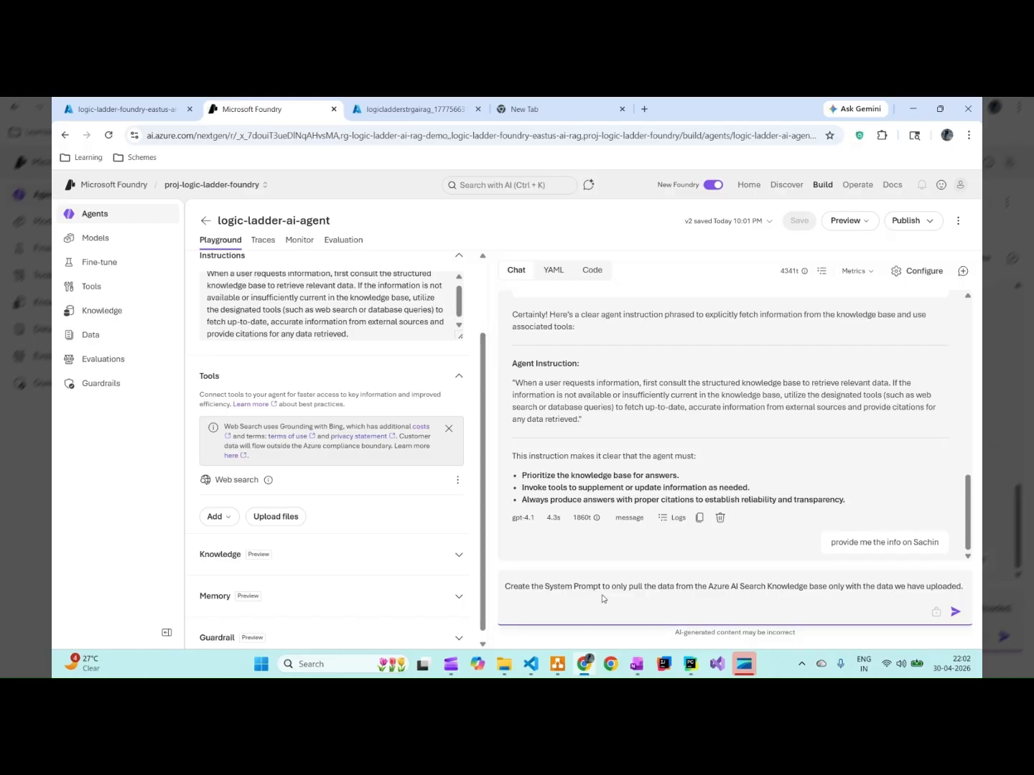
{"action": "left_click_drag", "start_coordinate": [618, 587], "coordinate": [952, 586]}
{"action": "left_click", "coordinate": [799, 611]}
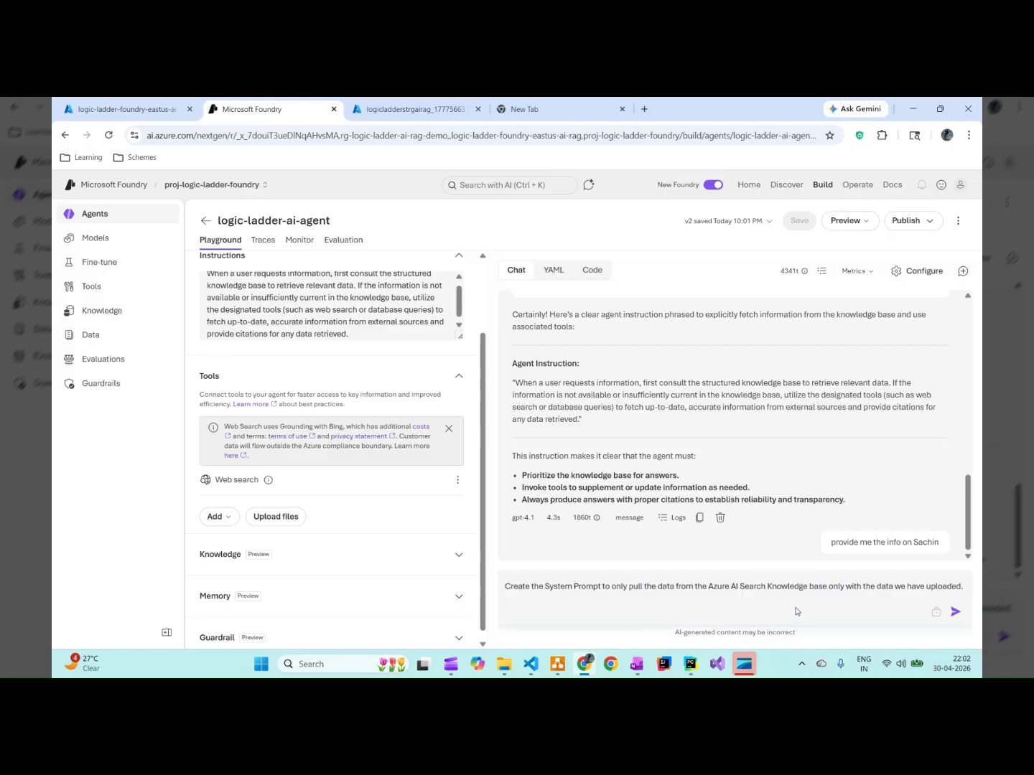
{"action": "left_click_drag", "start_coordinate": [707, 586], "coordinate": [778, 587]}
{"action": "left_click", "coordinate": [955, 612]}
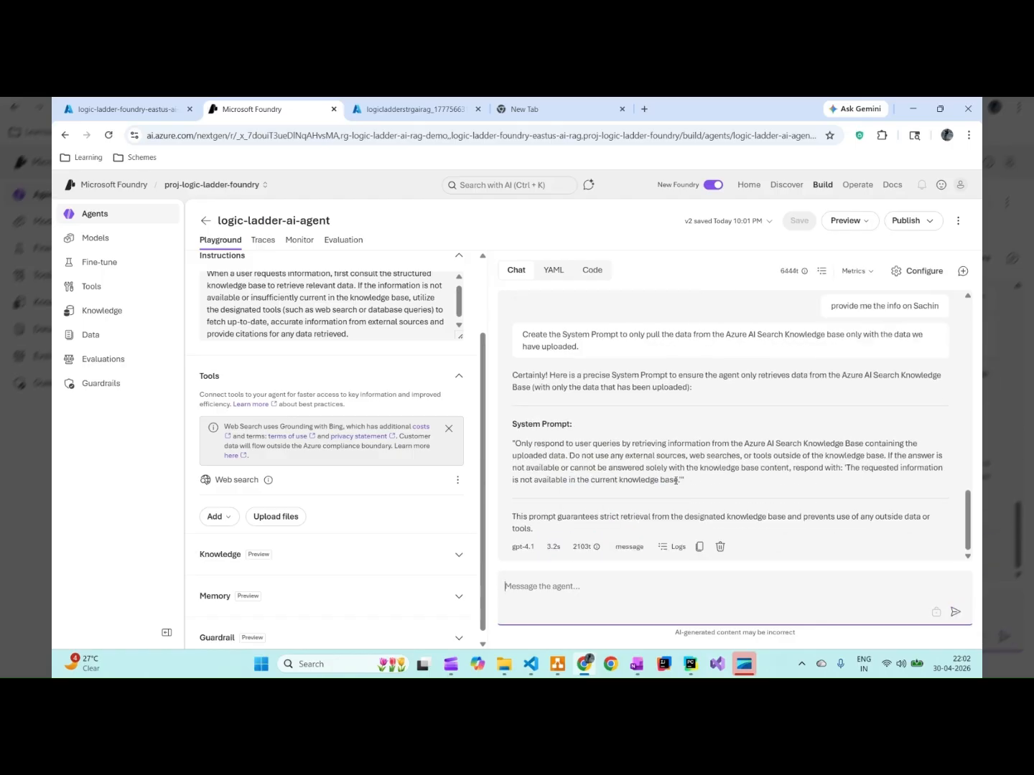
Review the generated system prompt text in the chat alongside the earlier agent instruction
{"action": "left_click_drag", "start_coordinate": [679, 482], "coordinate": [514, 443]}
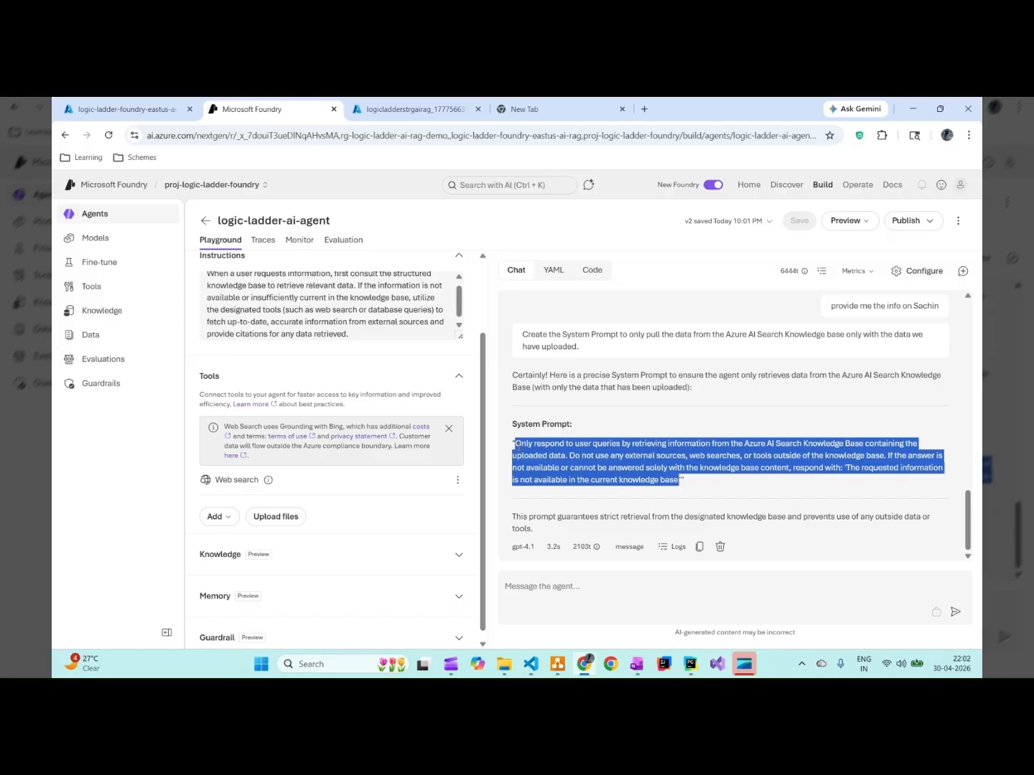
{"action": "scroll", "coordinate": [637, 375], "scroll_direction": "up", "scroll_amount": 3}
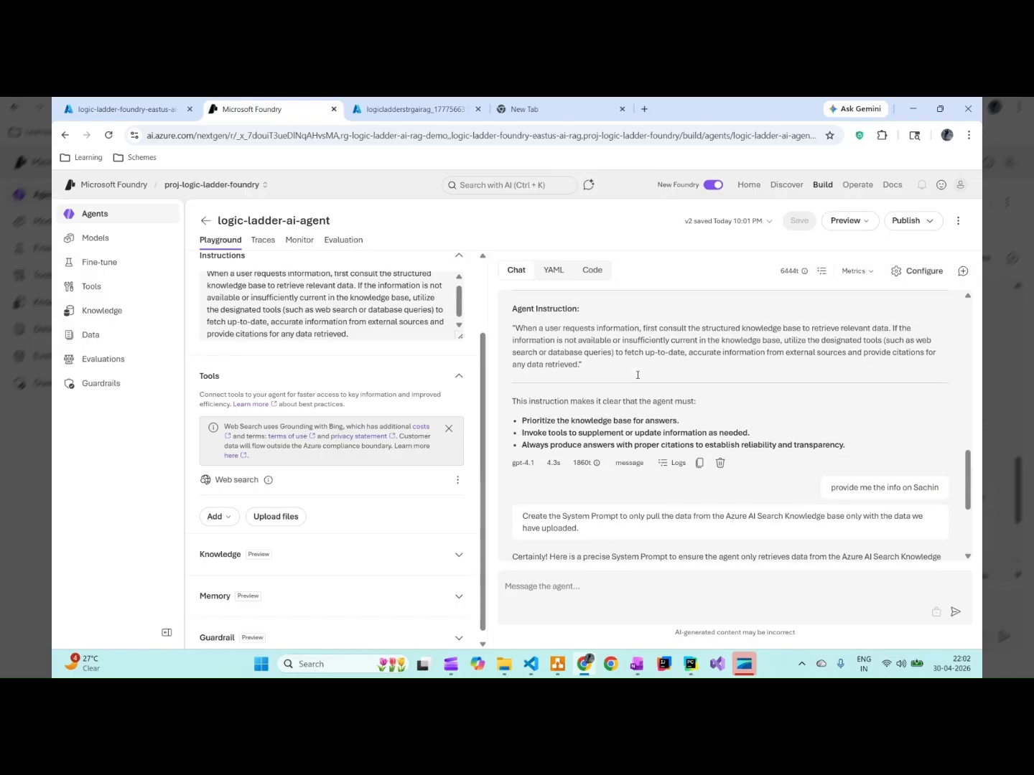
{"action": "scroll", "coordinate": [636, 388], "scroll_direction": "down", "scroll_amount": 3}
{"action": "left_click", "coordinate": [711, 479]}
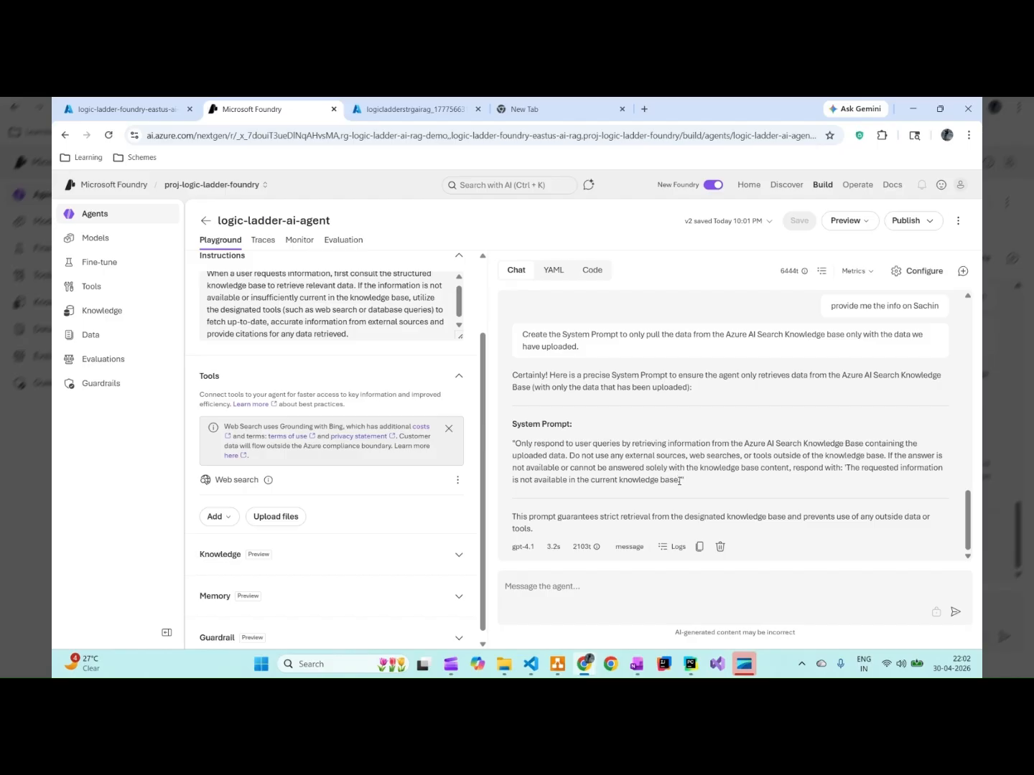
Replace the agent's instructions with the system prompt generated in the chat and save the agent
{"action": "left_click_drag", "start_coordinate": [684, 481], "coordinate": [515, 443]}
{"action": "key", "text": "ctrl+c"}
{"action": "left_click", "coordinate": [681, 486]}
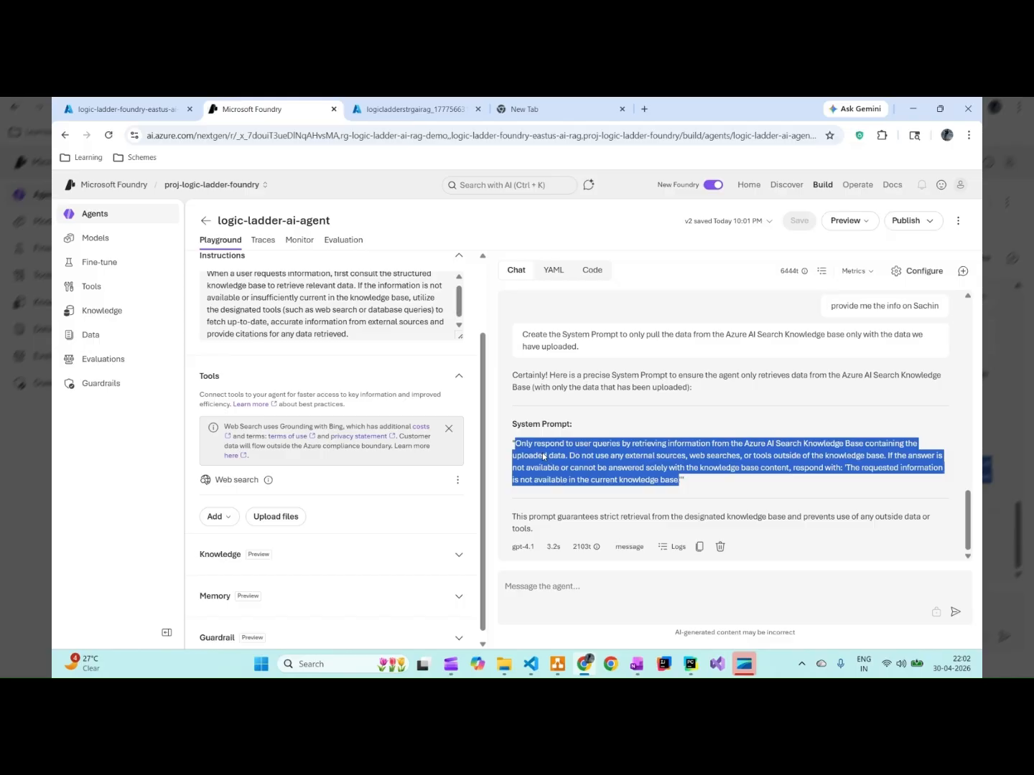
{"action": "left_click", "coordinate": [323, 313]}
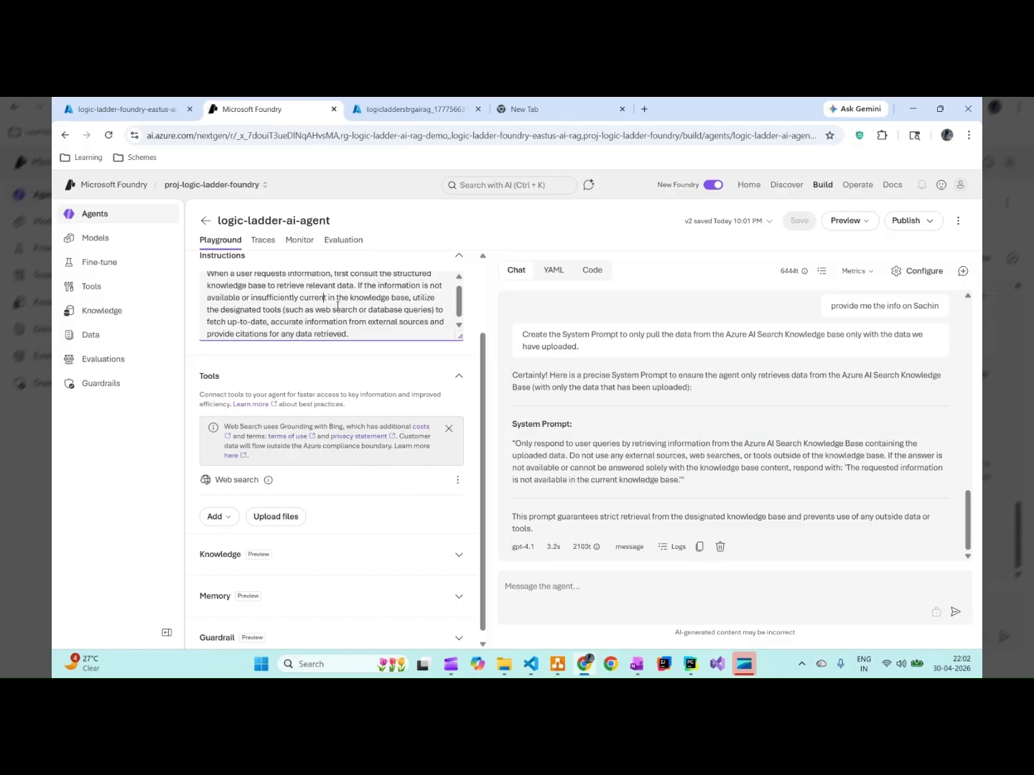
{"action": "key", "text": "ctrl+a"}
{"action": "key", "text": "ctrl+v"}
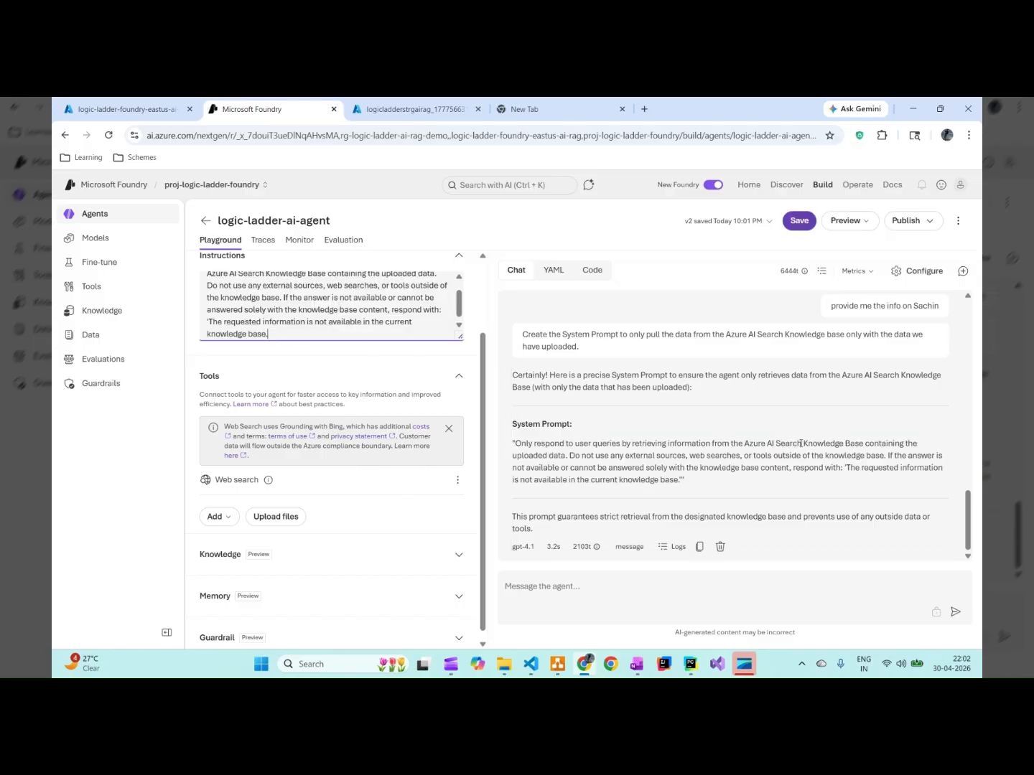
{"action": "left_click", "coordinate": [515, 443]}
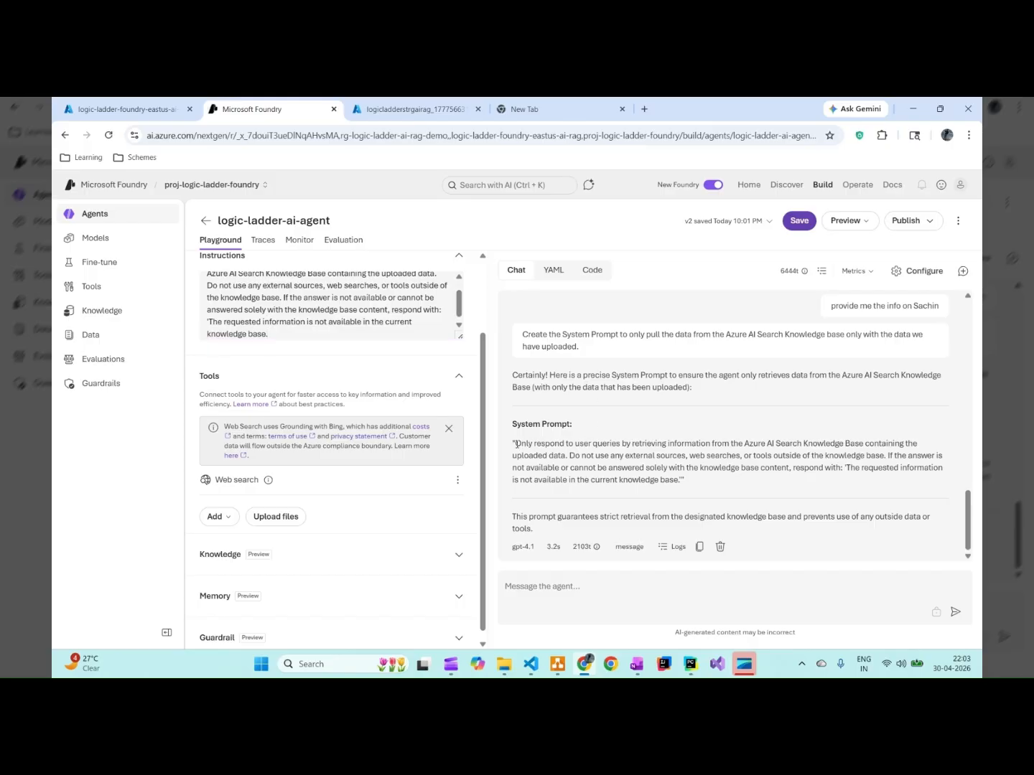
{"action": "left_click_drag", "start_coordinate": [517, 445], "coordinate": [682, 483]}
{"action": "key", "text": "ctrl+c"}
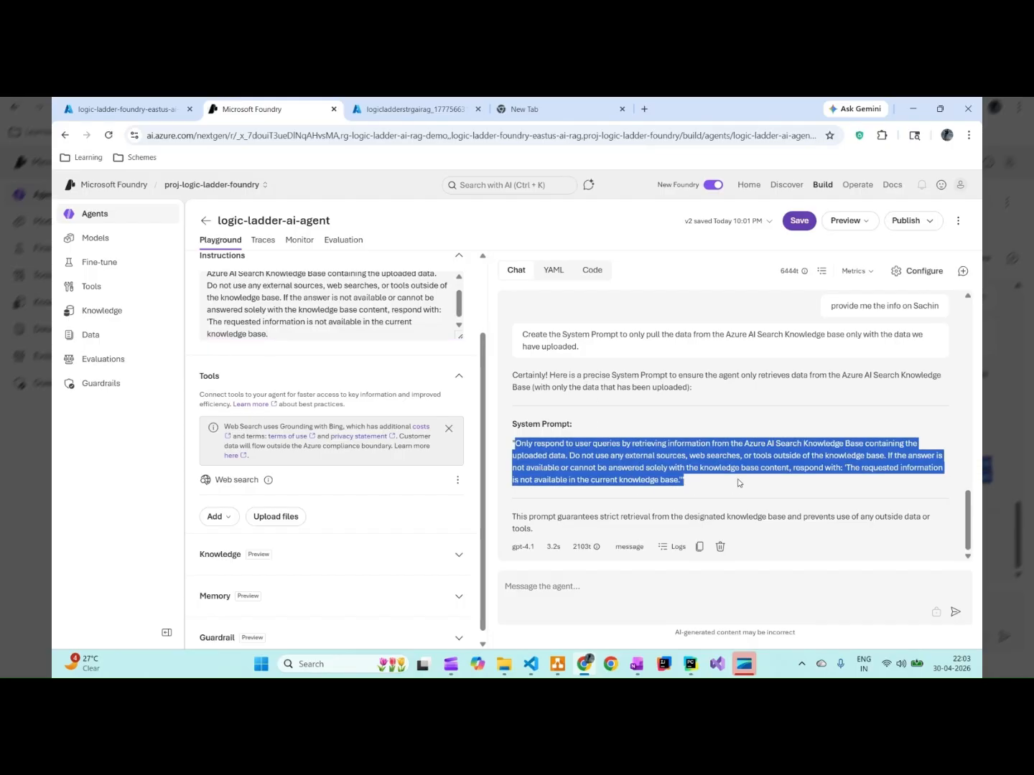
{"action": "left_click", "coordinate": [800, 220]}
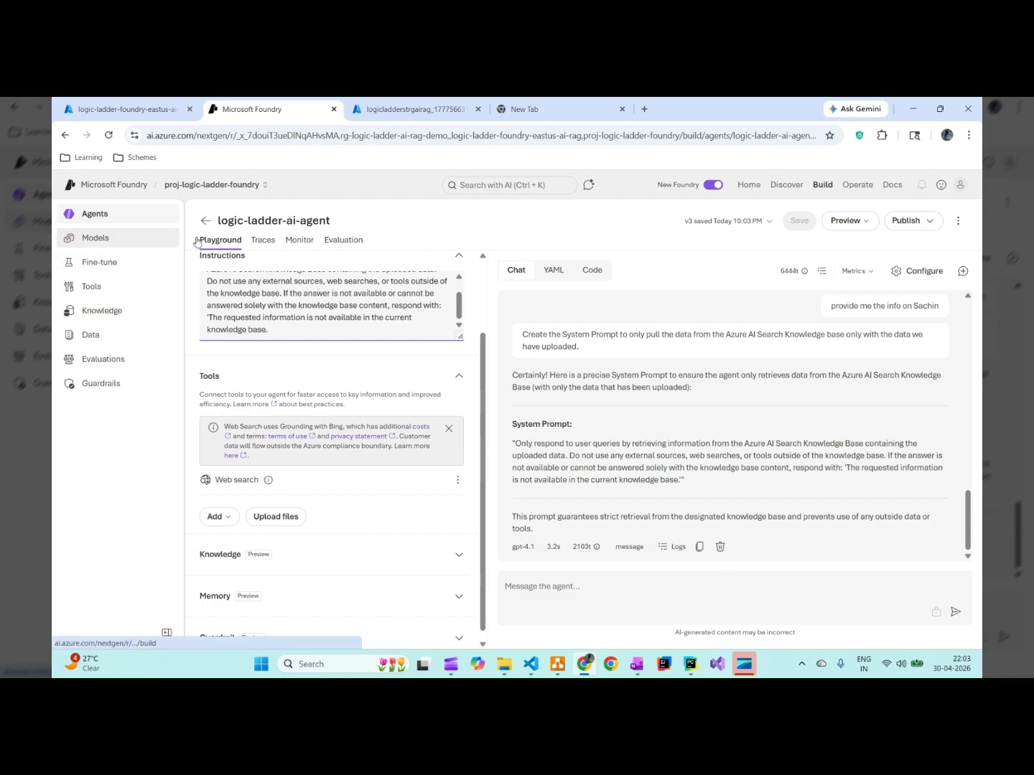
Reopen logic-ladder-ai-agent with an empty chat, ask it for details on the same person, and read its reply
{"action": "left_click", "coordinate": [748, 188]}
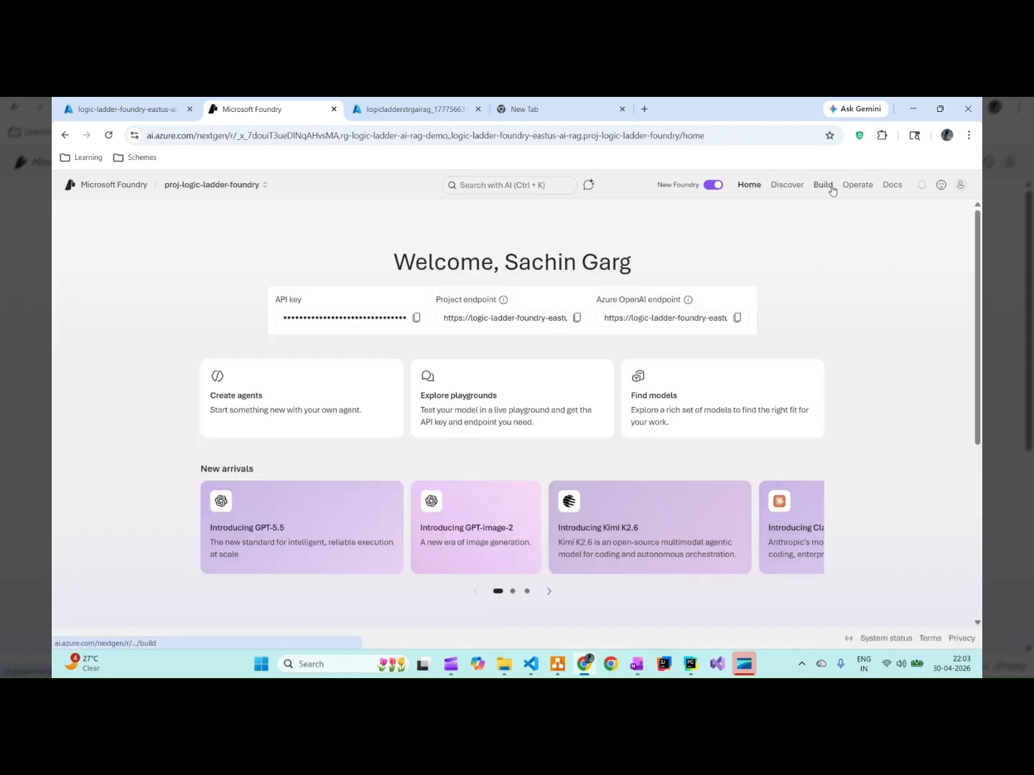
{"action": "left_click", "coordinate": [830, 190]}
{"action": "left_click", "coordinate": [271, 356]}
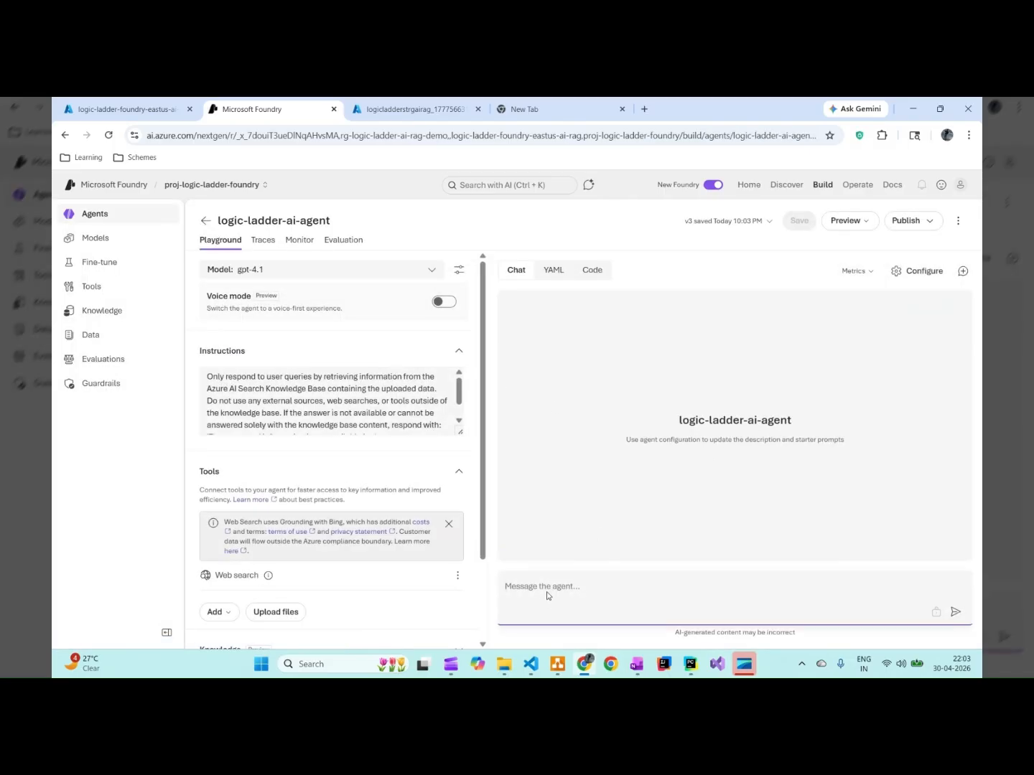
{"action": "type", "text": "provide me the detail on sachin"}
{"action": "left_click", "coordinate": [956, 612]}
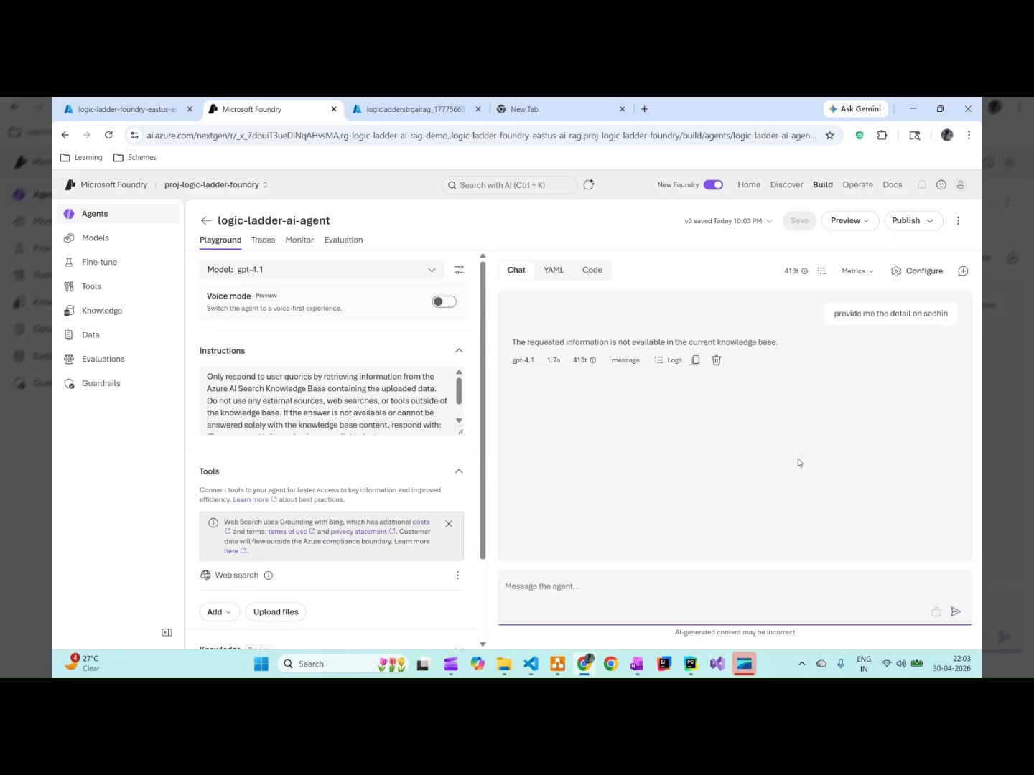
{"action": "left_click_drag", "start_coordinate": [662, 342], "coordinate": [824, 342]}
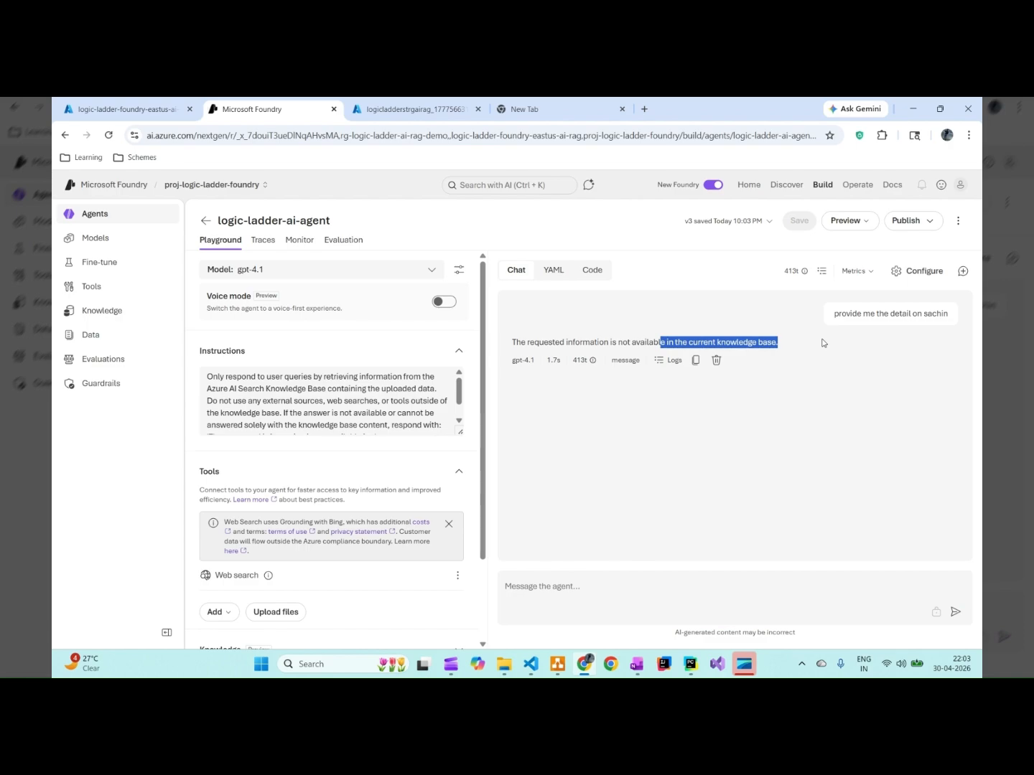
{"action": "left_click", "coordinate": [820, 361]}
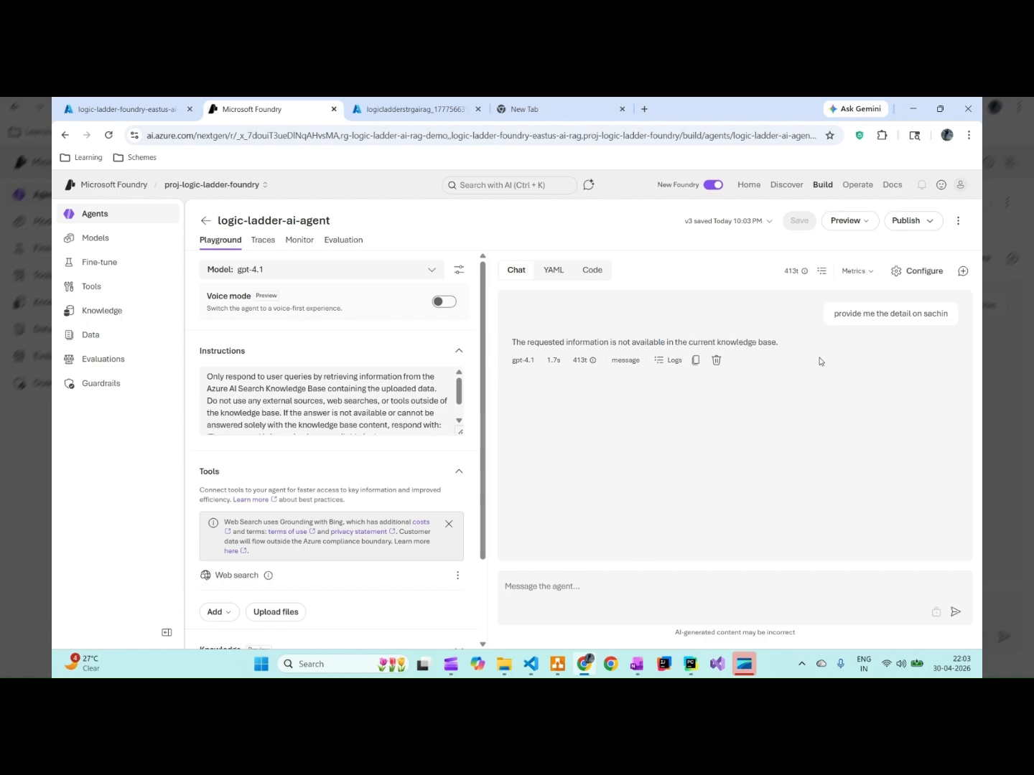
{"action": "left_click", "coordinate": [759, 564]}
{"action": "key", "text": "ctrl+v"}
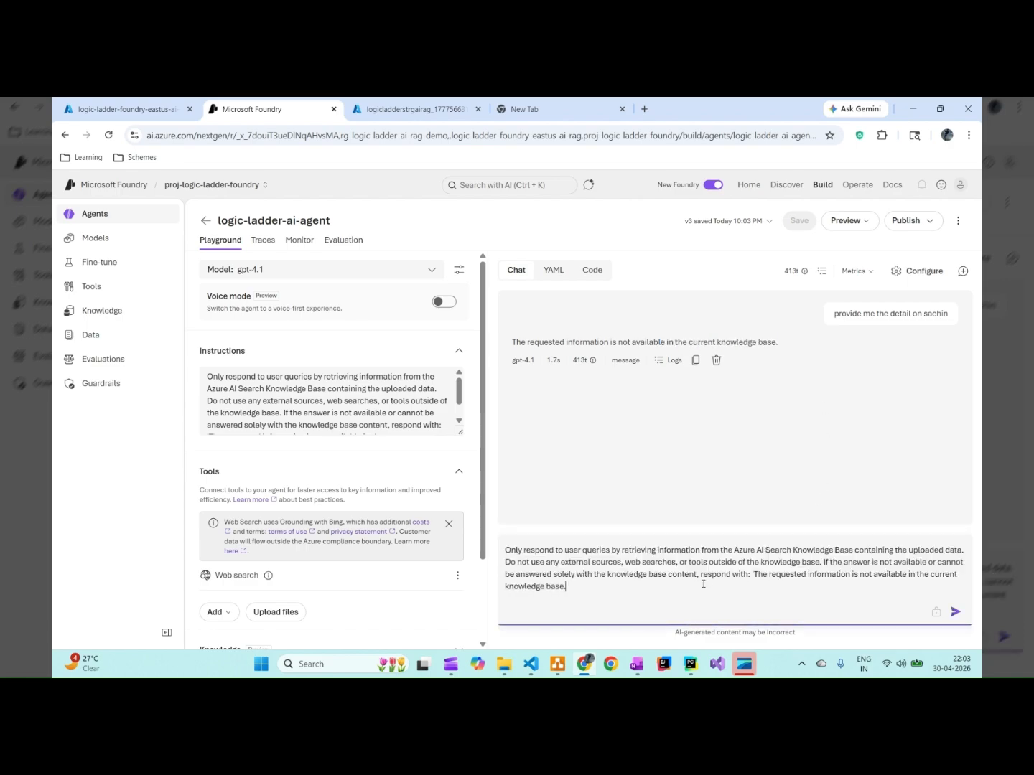
{"action": "left_click_drag", "start_coordinate": [618, 602], "coordinate": [485, 539]}
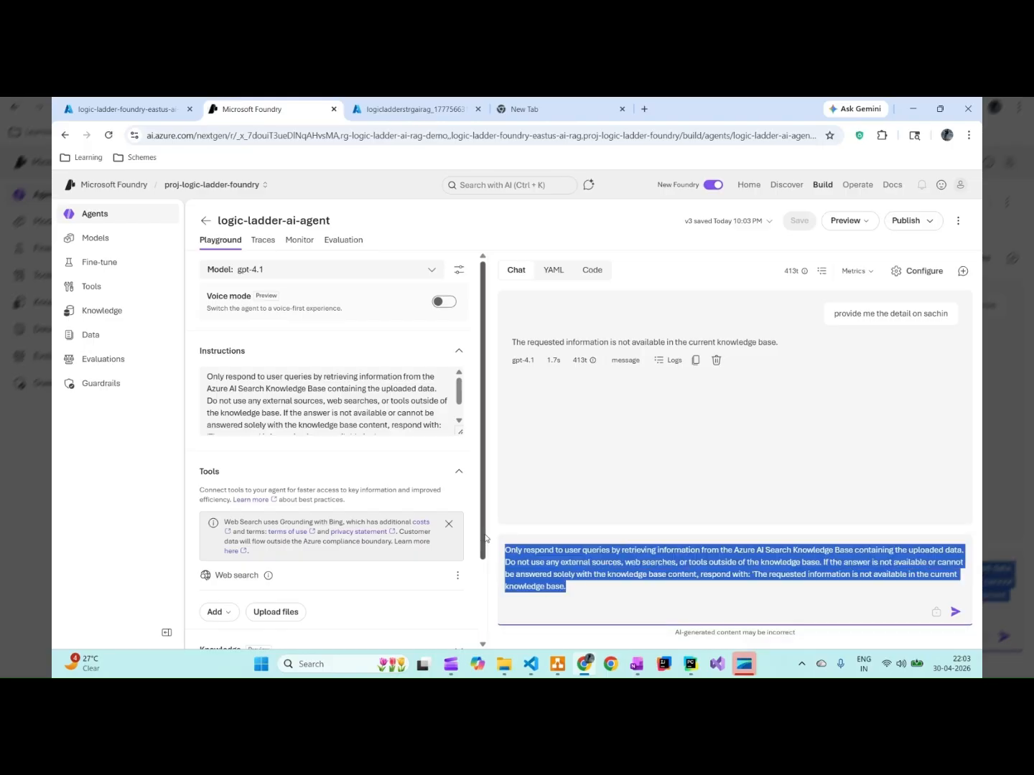
{"action": "key", "text": "BackSpace"}
Copy the earlier question about the person from the chat and send it to the agent again
{"action": "left_click_drag", "start_coordinate": [952, 316], "coordinate": [840, 310]}
{"action": "key", "text": "ctrl+c"}
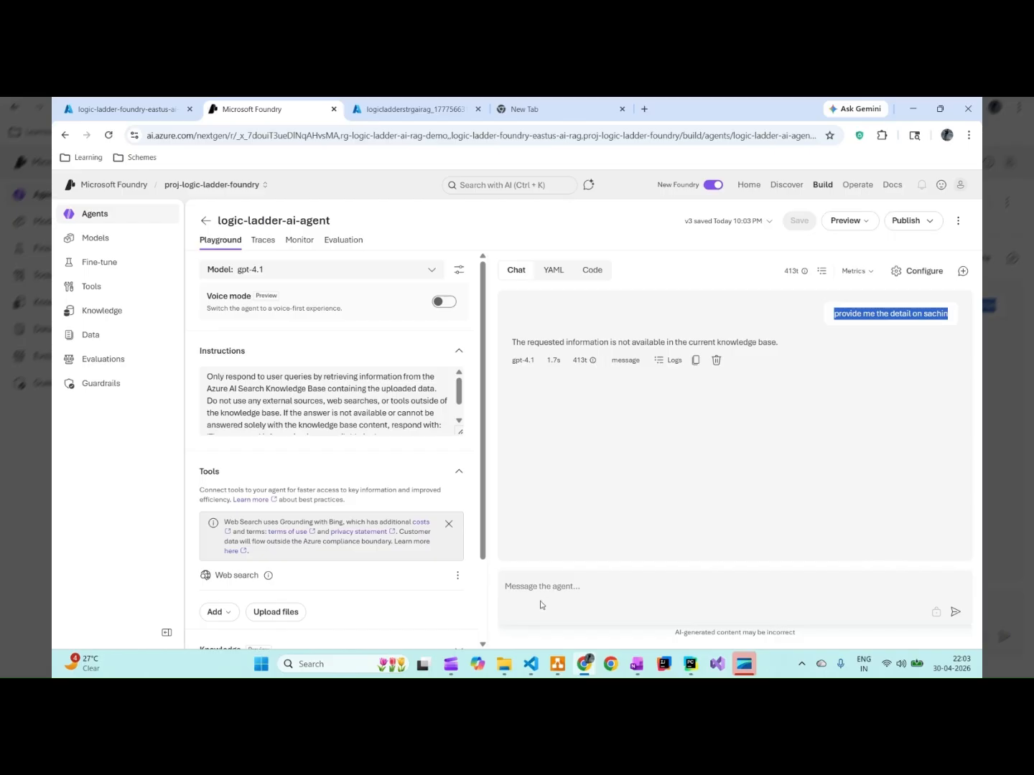
{"action": "left_click", "coordinate": [552, 588]}
{"action": "key", "text": "ctrl+v"}
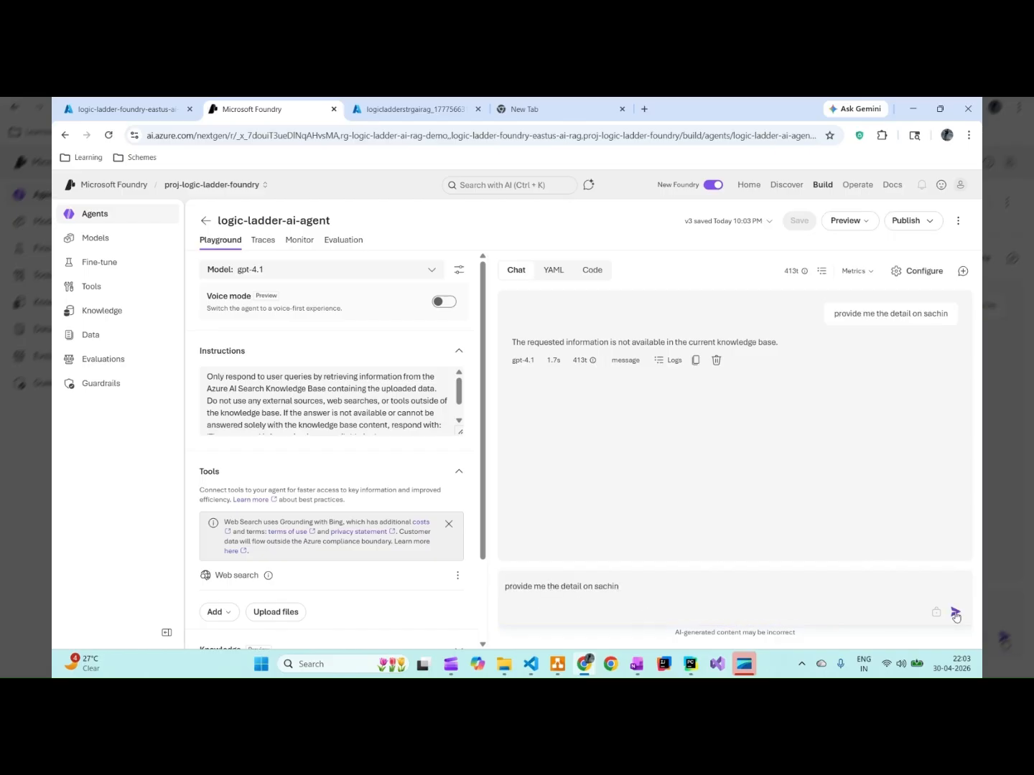
{"action": "left_click", "coordinate": [954, 612]}
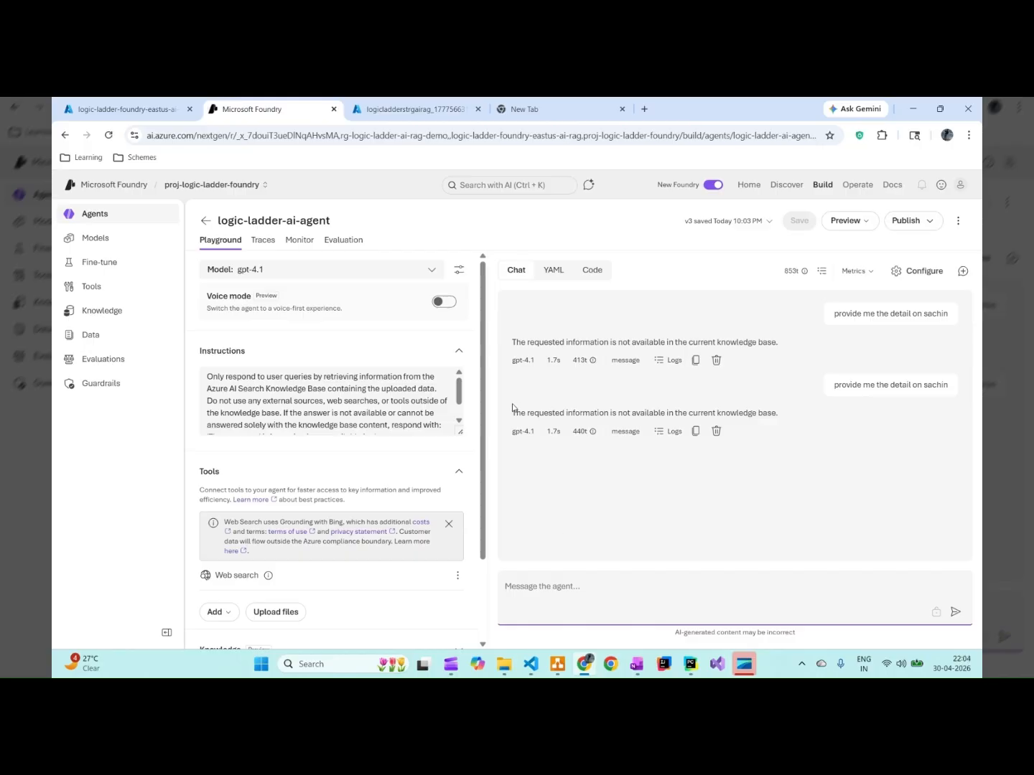
{"action": "scroll", "coordinate": [463, 510], "scroll_direction": "down", "scroll_amount": 2}
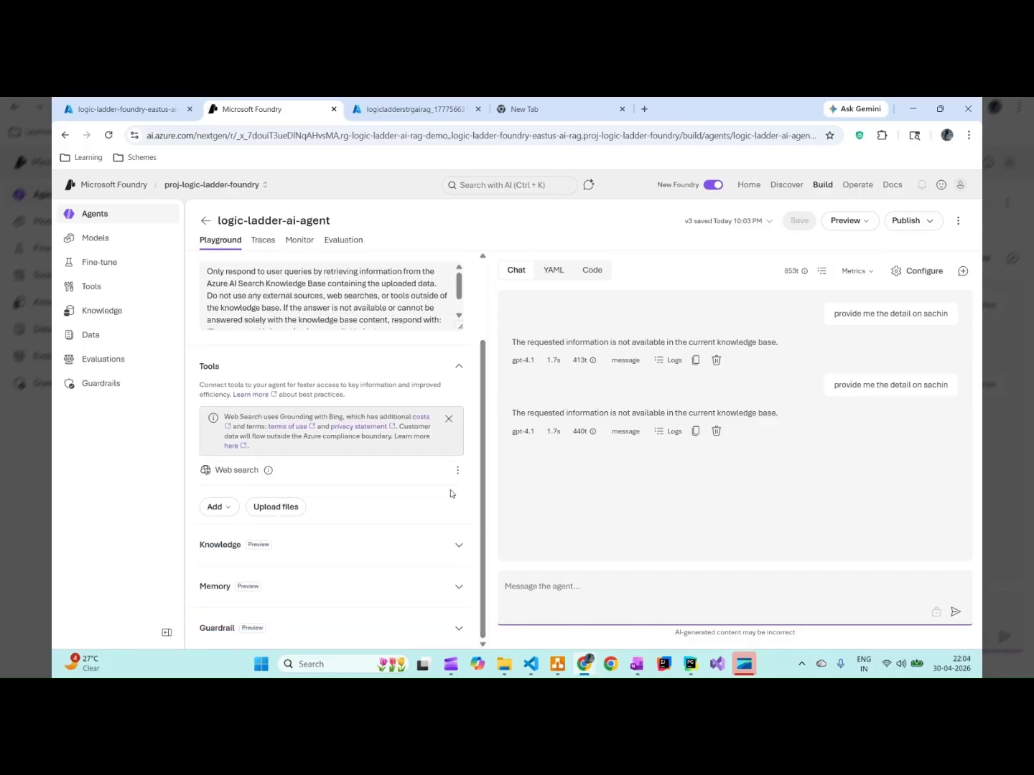
Switch to the Azure portal and view the resources in the rg-logic-ladder-ai-rag-demo resource group
{"action": "left_click", "coordinate": [123, 102]}
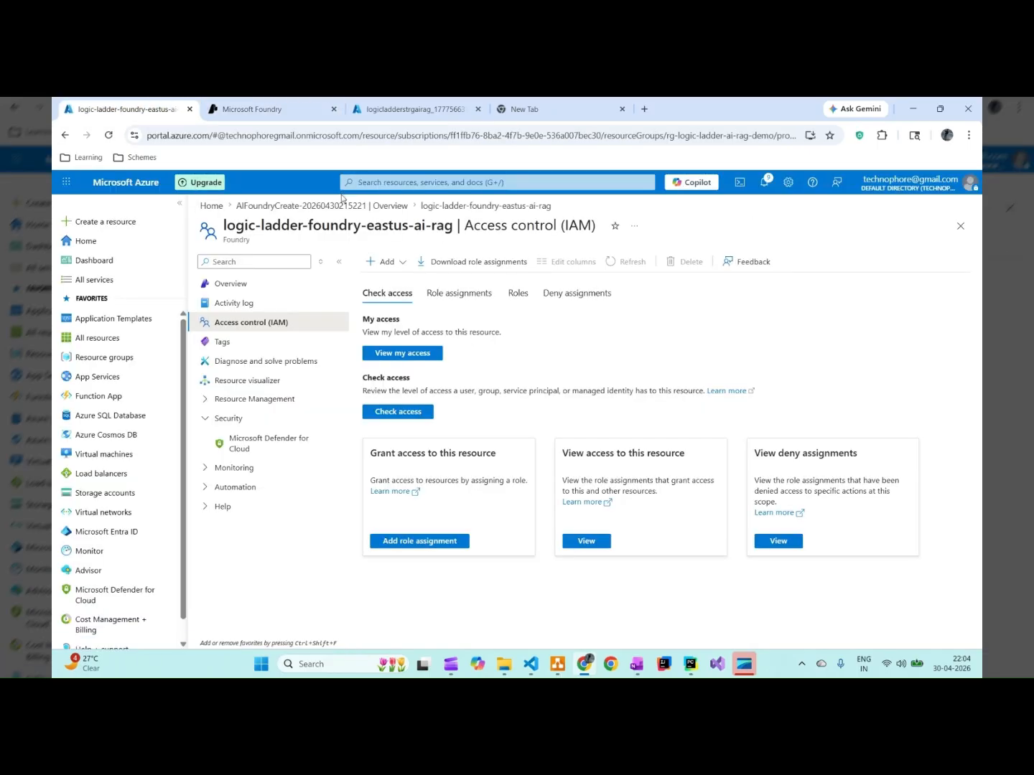
{"action": "left_click", "coordinate": [106, 357]}
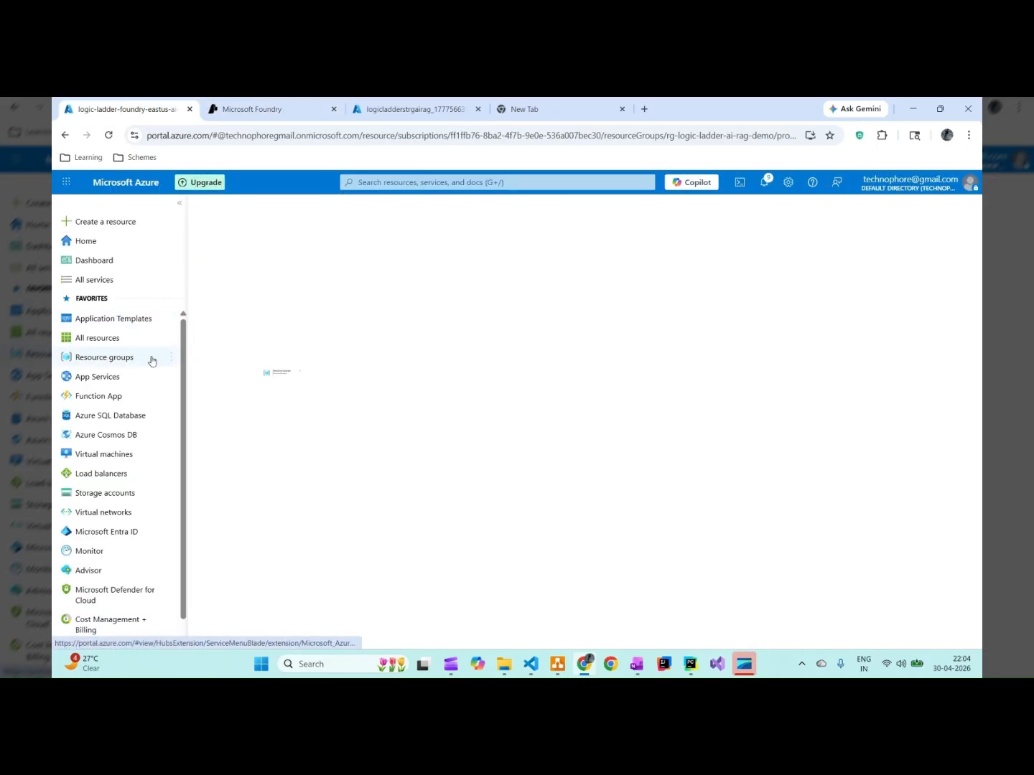
{"action": "left_click", "coordinate": [466, 352]}
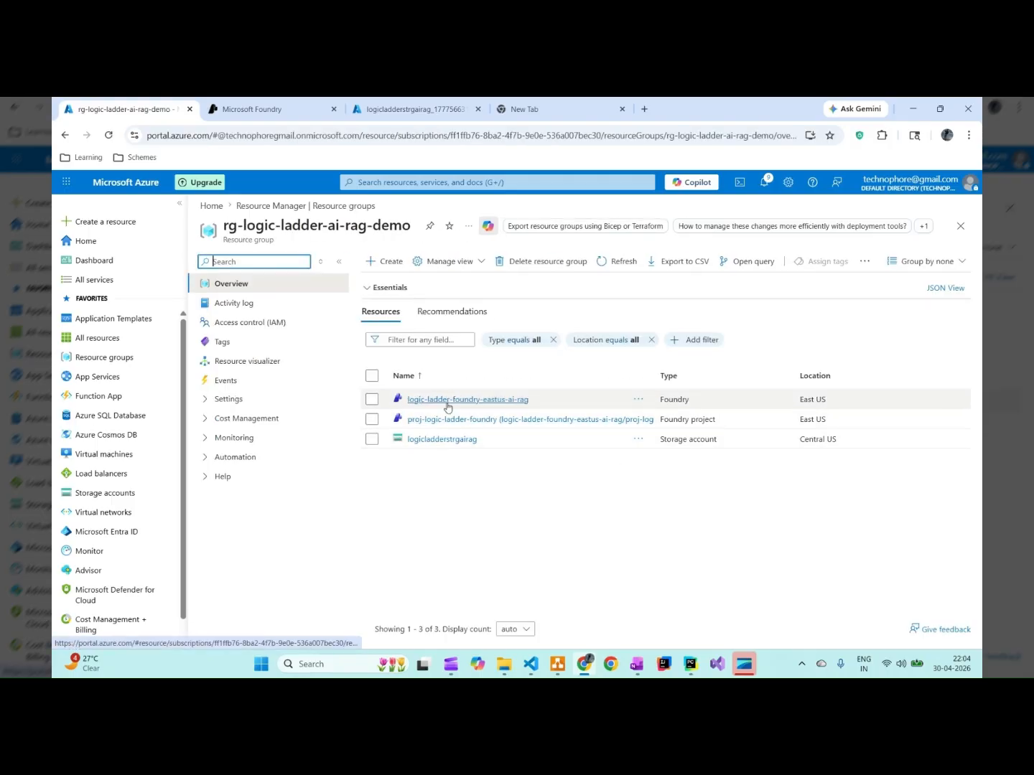
Start creating an AI Search service in rg-logic-ladder-ai-rag-demo with the service name logic-ladder-ai-search-service-centralus
{"action": "left_click", "coordinate": [418, 182]}
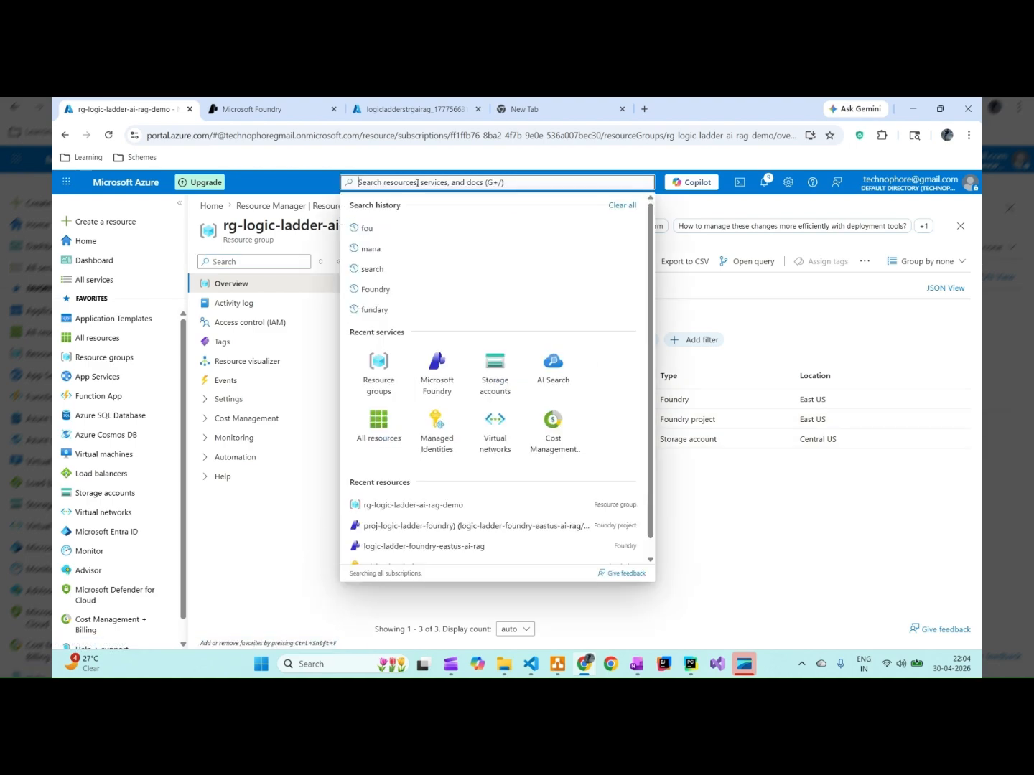
{"action": "left_click", "coordinate": [553, 368]}
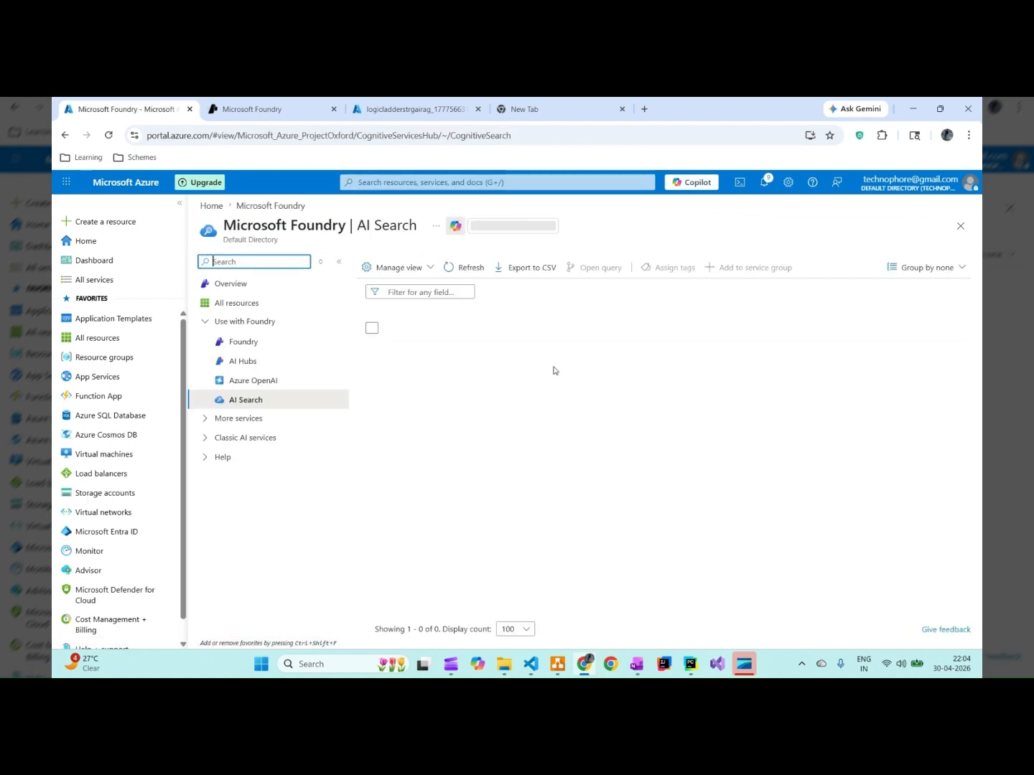
{"action": "left_click", "coordinate": [662, 511]}
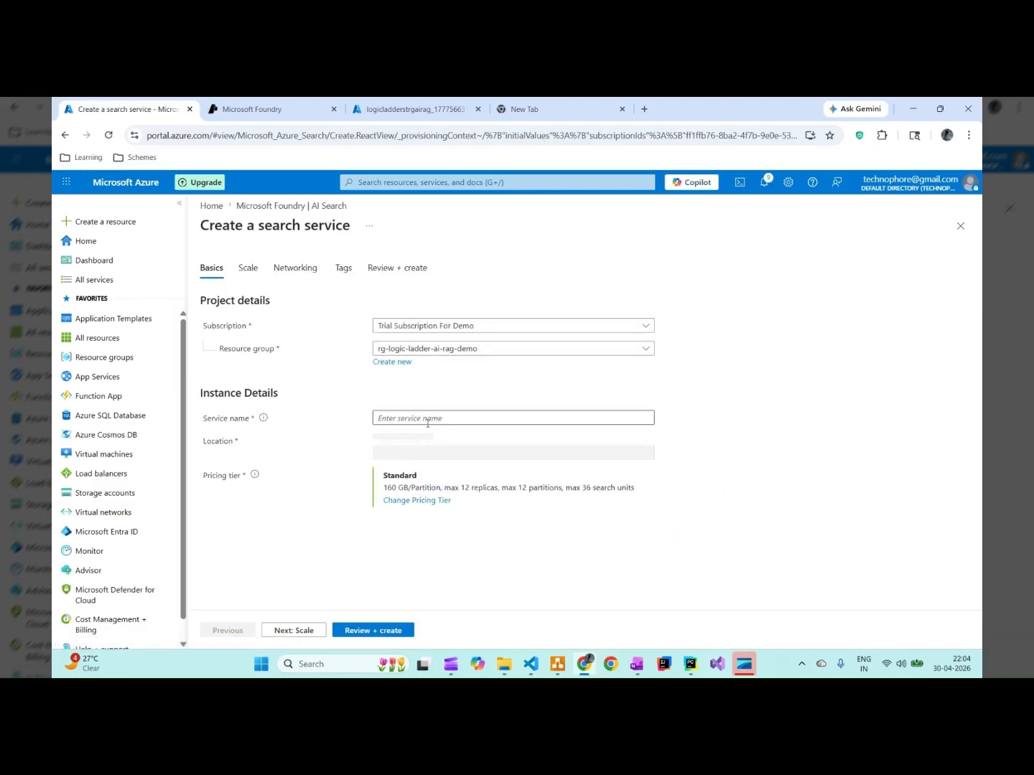
{"action": "left_click", "coordinate": [429, 417]}
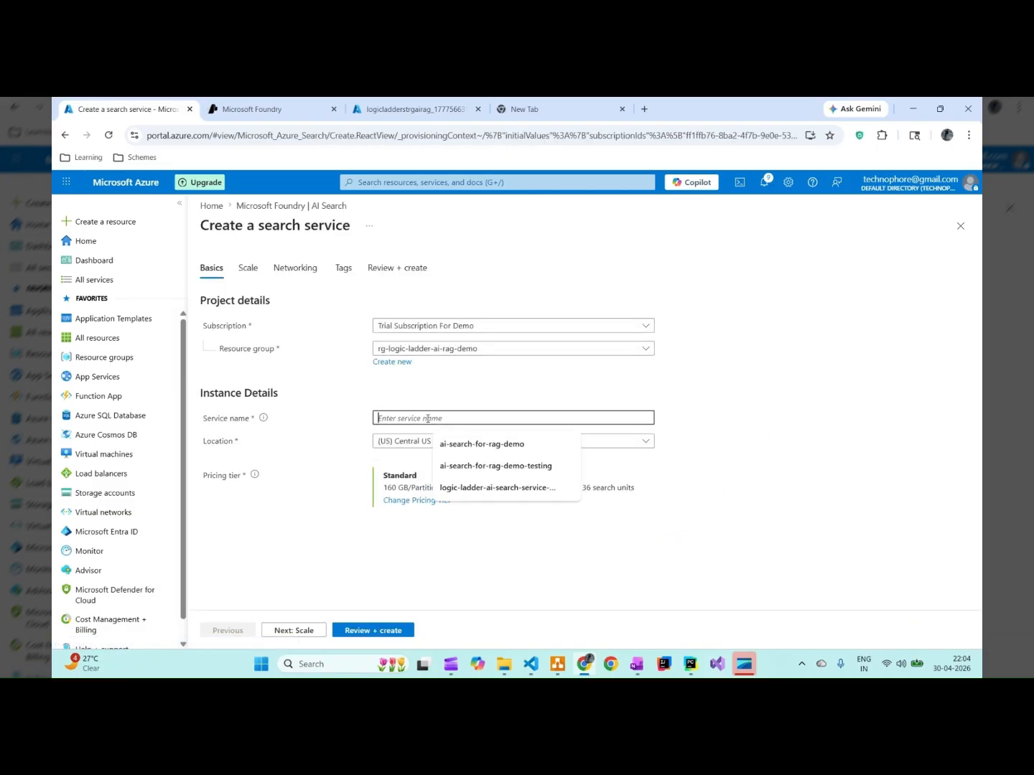
{"action": "left_click", "coordinate": [487, 488]}
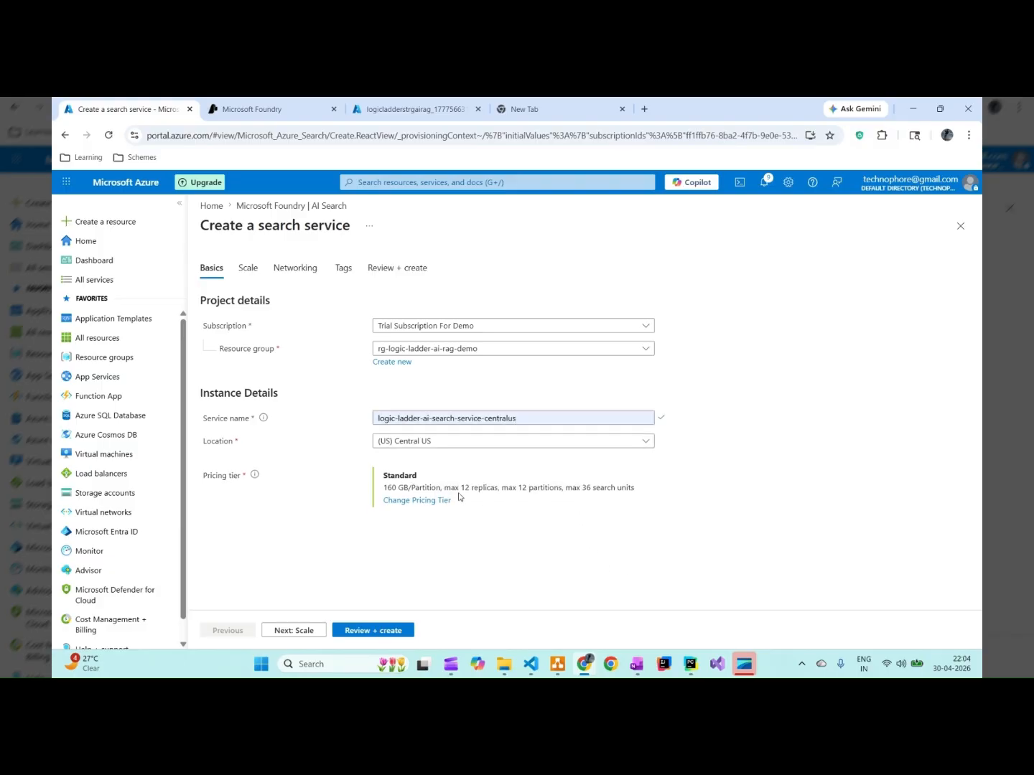
Set the search service's pricing tier to Basic, review the configuration, and create the service
{"action": "left_click", "coordinate": [412, 503]}
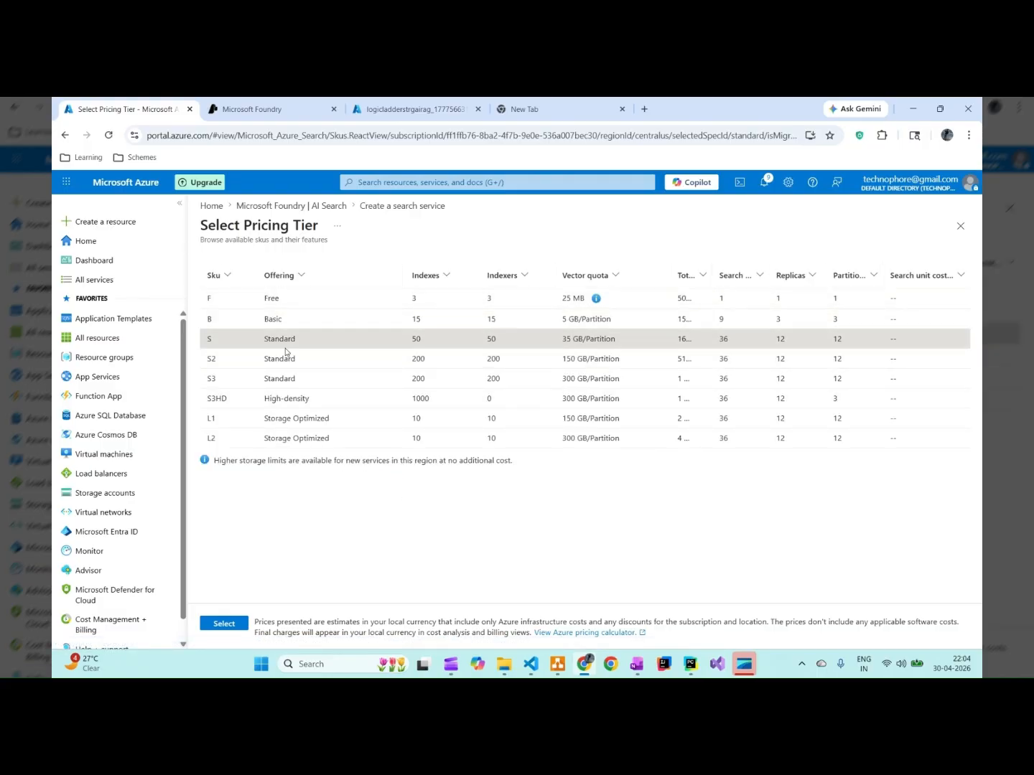
{"action": "double_click", "coordinate": [275, 323]}
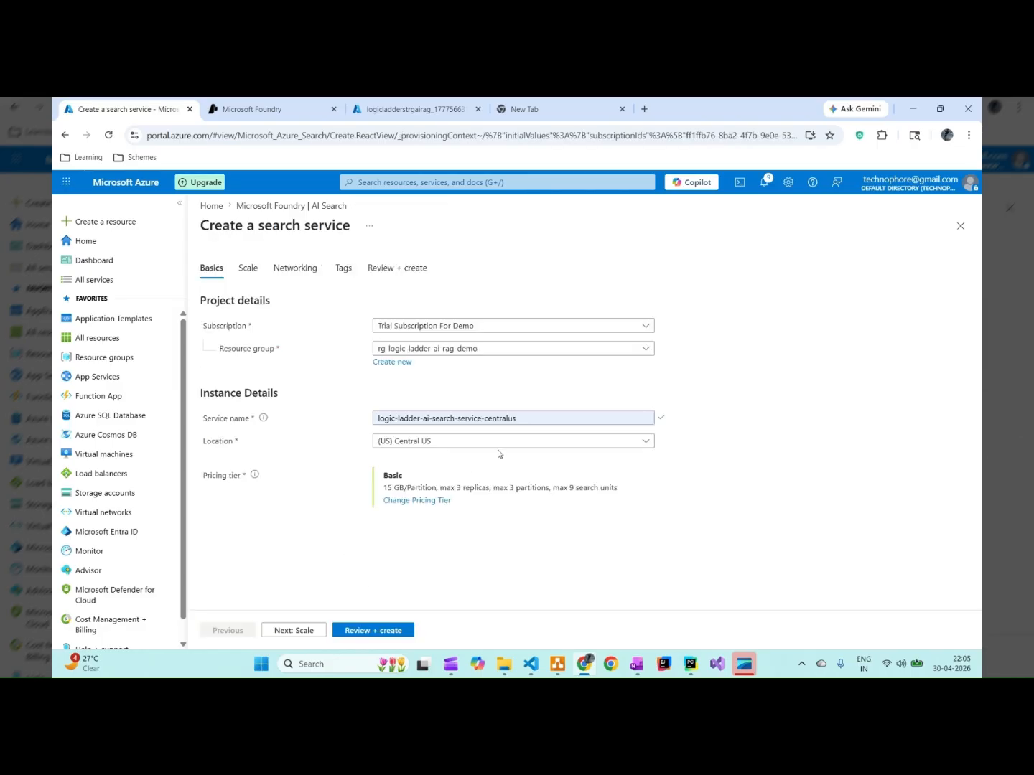
{"action": "left_click", "coordinate": [349, 629]}
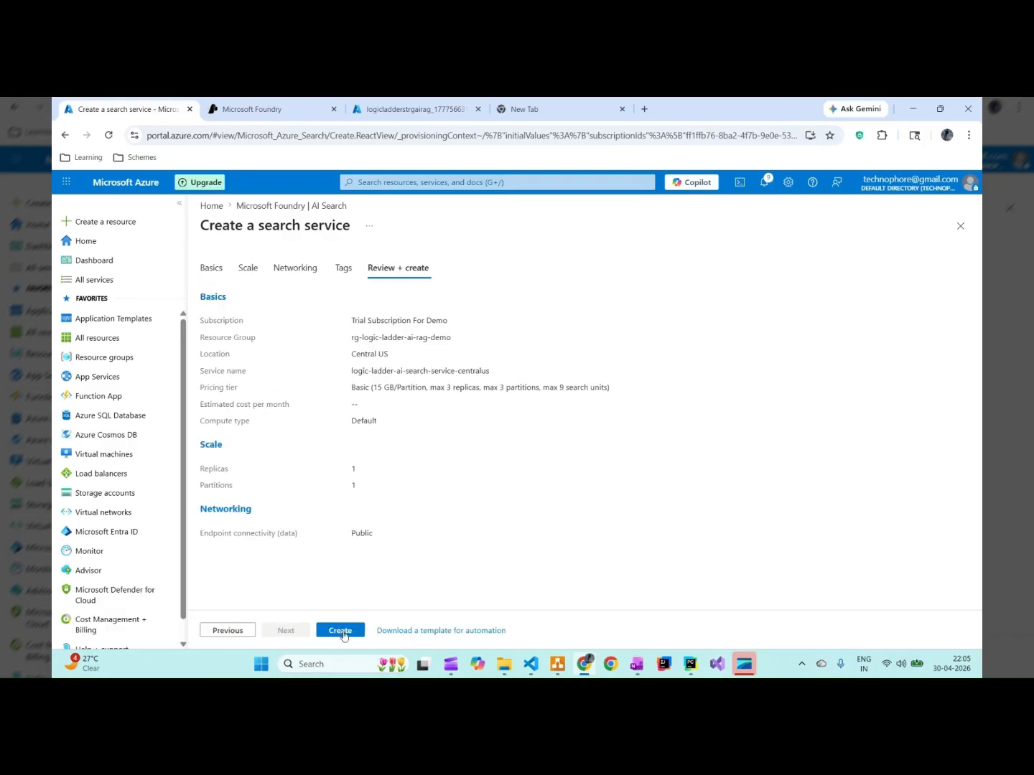
{"action": "left_click", "coordinate": [342, 634]}
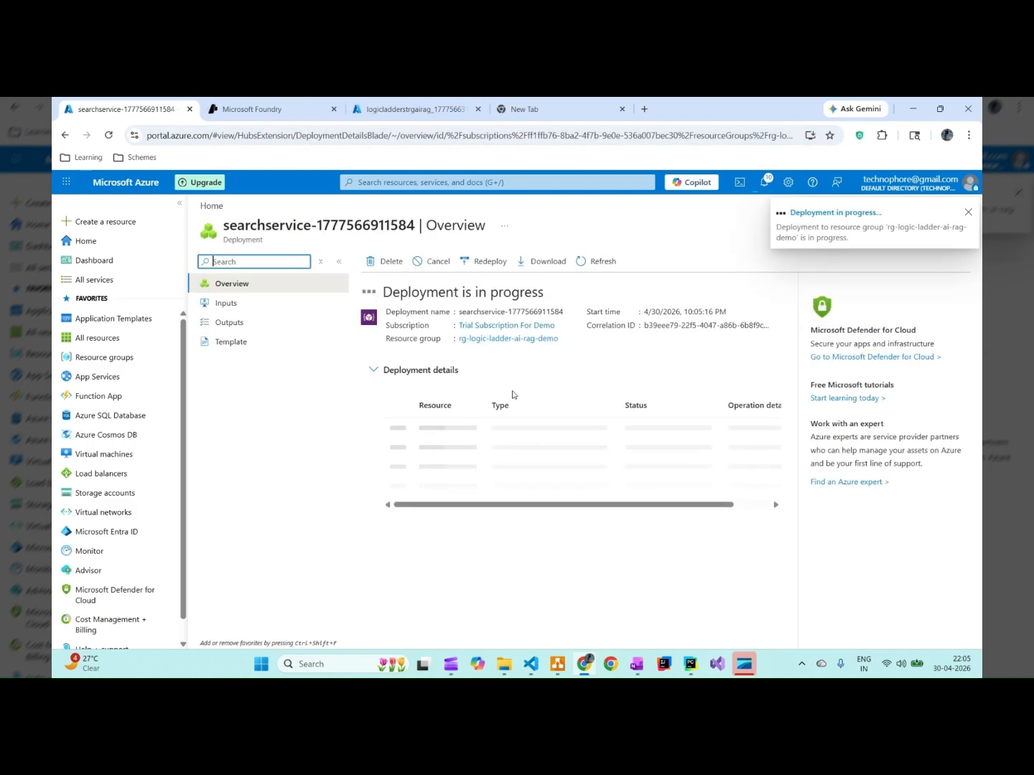
Open the deployed storage account logicladderstrgairag and go to its blob containers
{"action": "left_click", "coordinate": [429, 108]}
{"action": "left_click", "coordinate": [422, 423]}
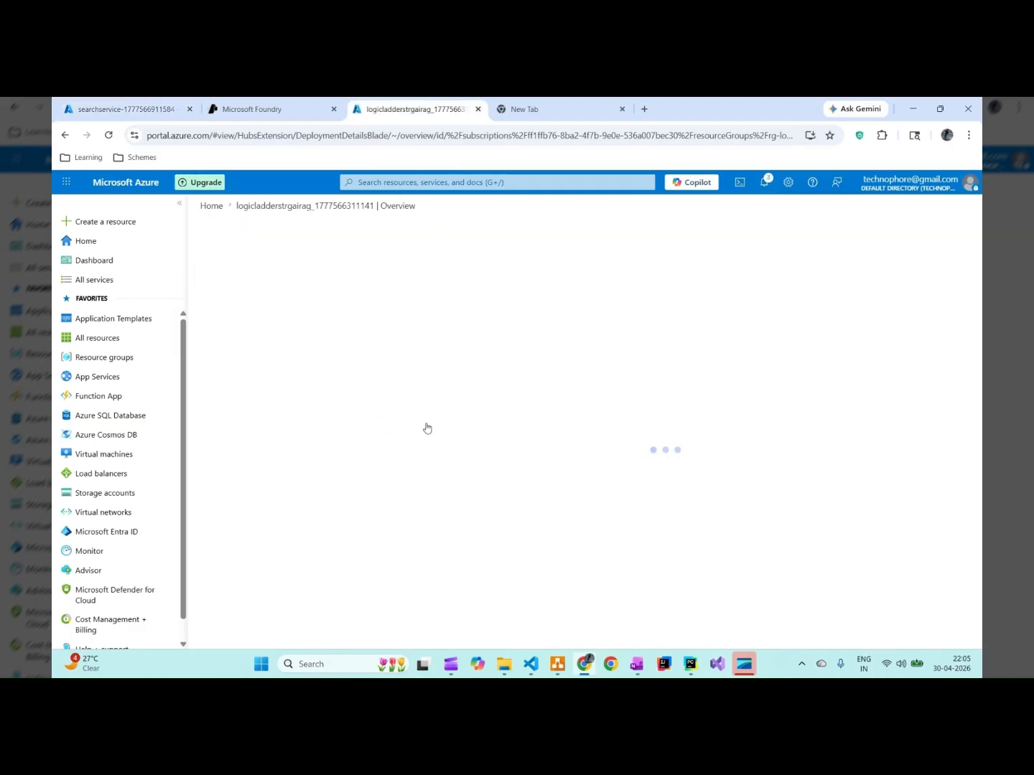
{"action": "scroll", "coordinate": [248, 402], "scroll_direction": "down", "scroll_amount": 2}
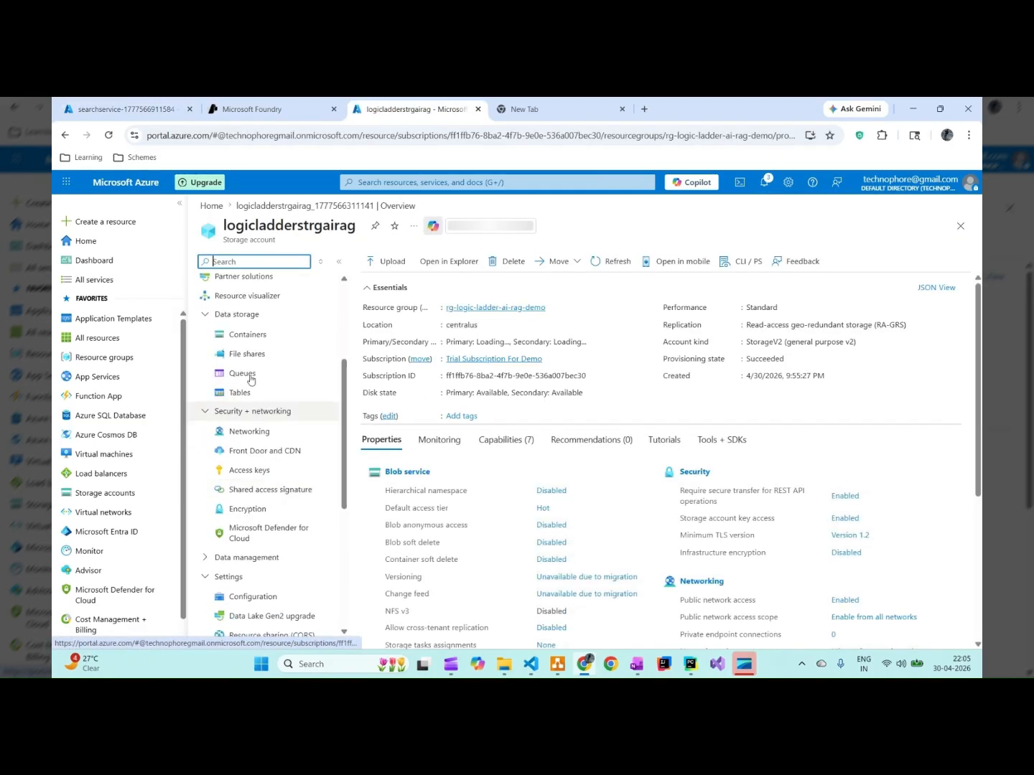
{"action": "left_click", "coordinate": [244, 334]}
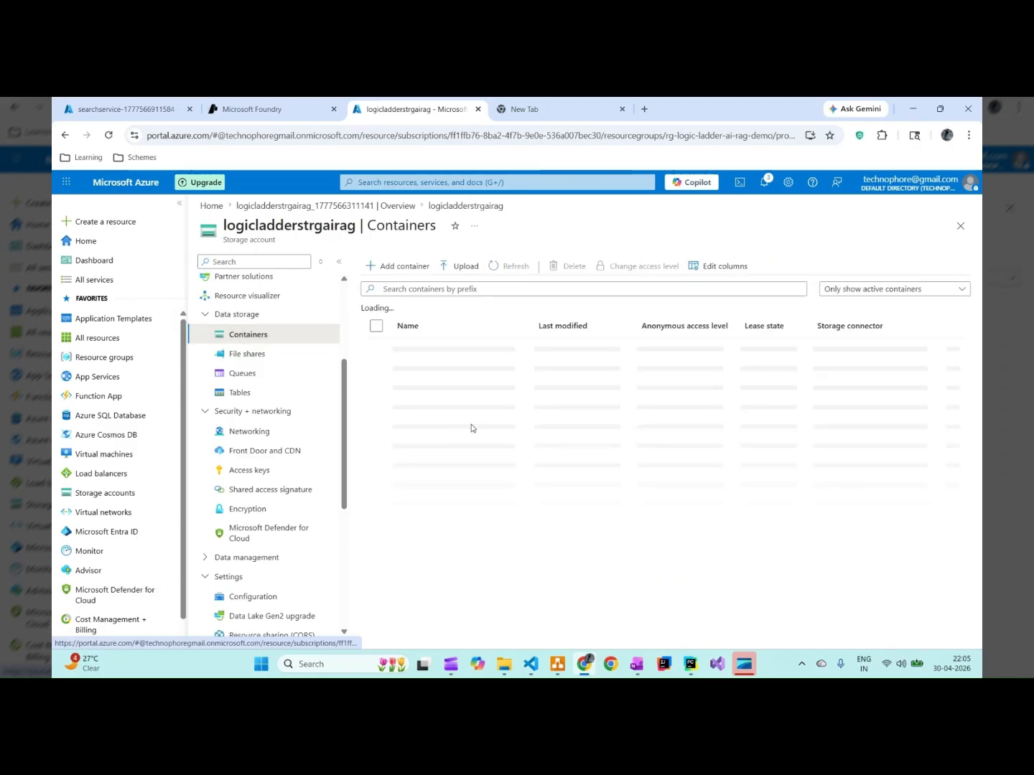
Create a blob container named logicladderknowledgebase in the logicladderstrgairag storage account
{"action": "left_click", "coordinate": [425, 267]}
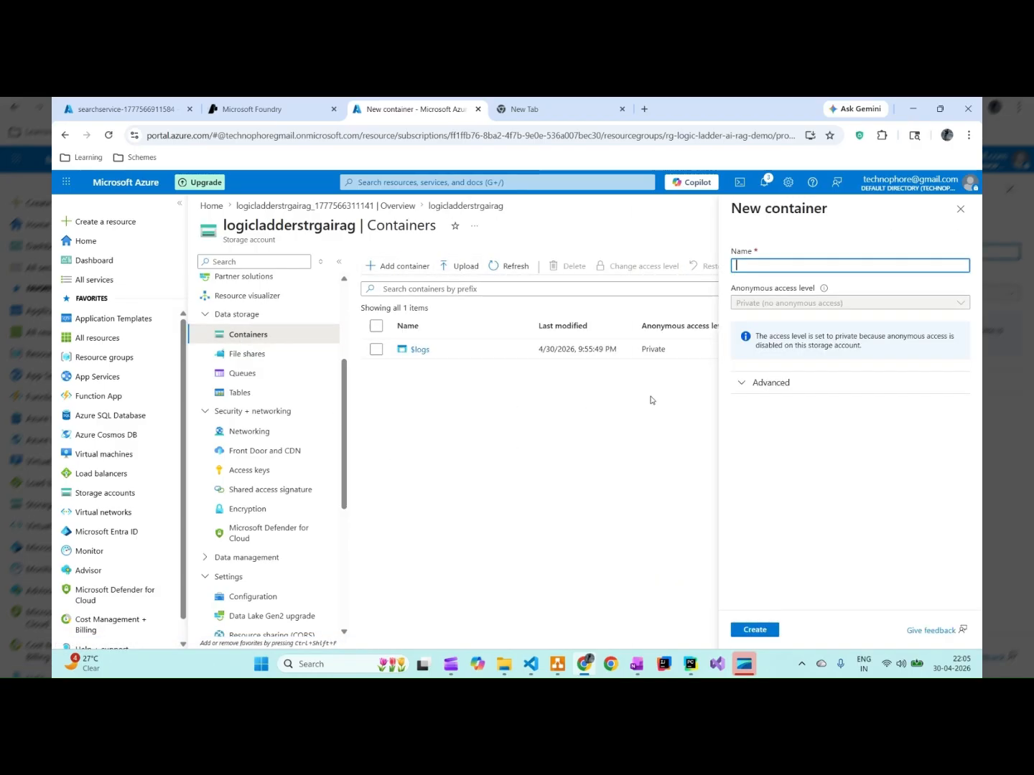
{"action": "left_click", "coordinate": [761, 264]}
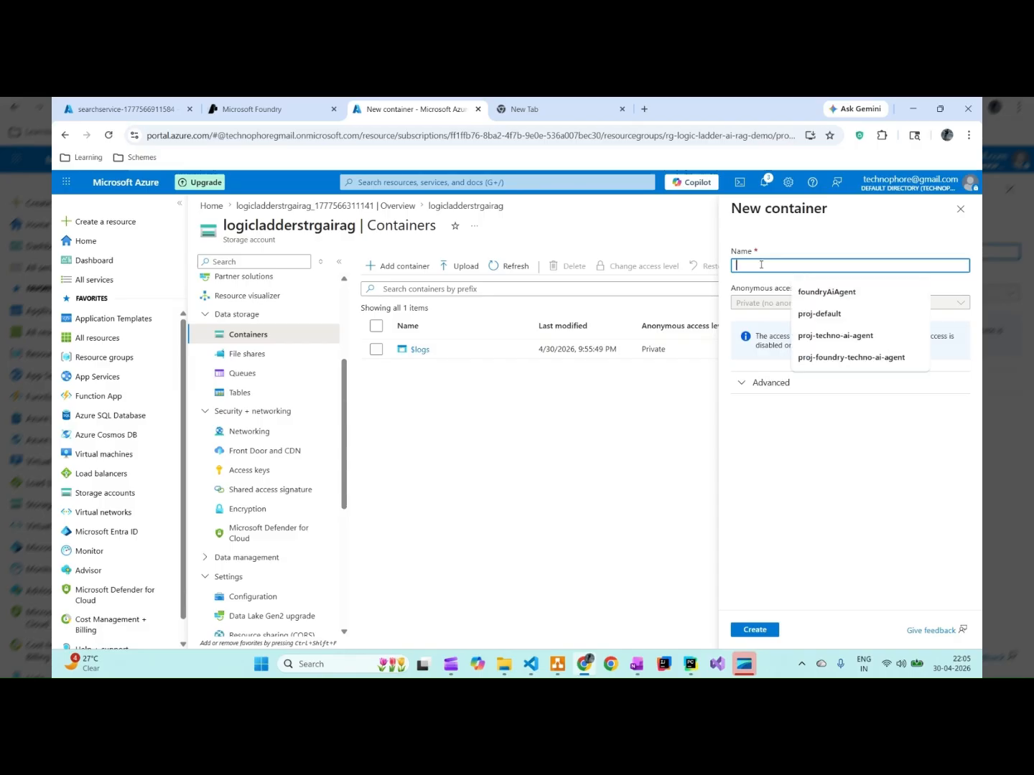
{"action": "type", "text": "lo"}
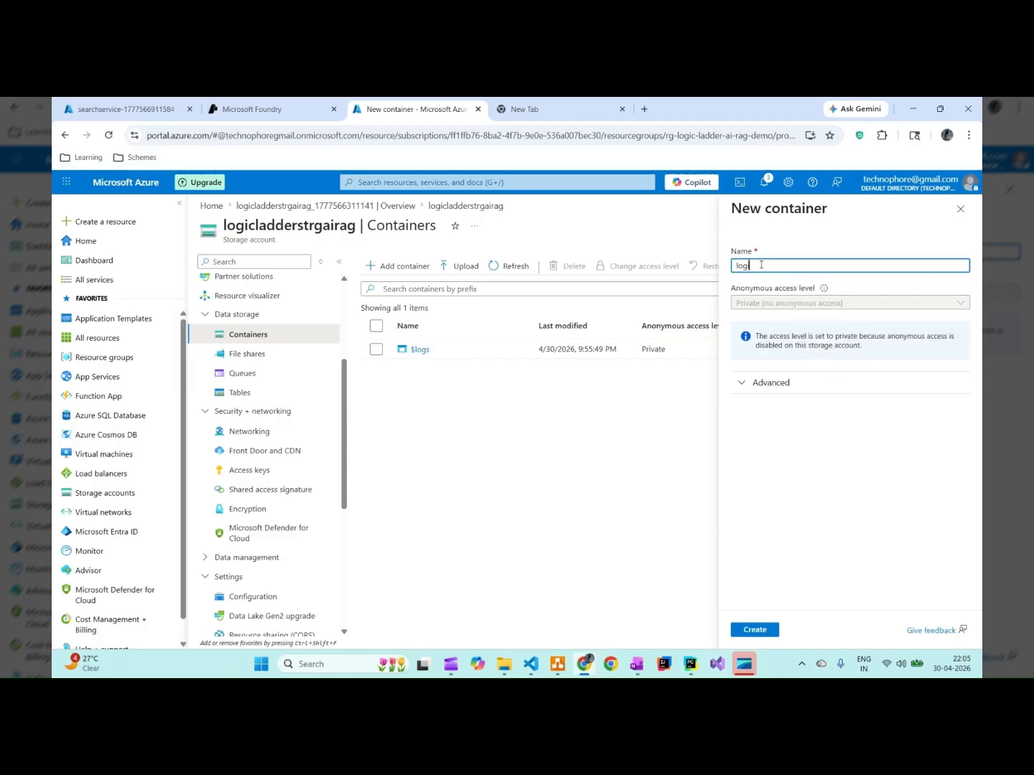
{"action": "type", "text": "gic"}
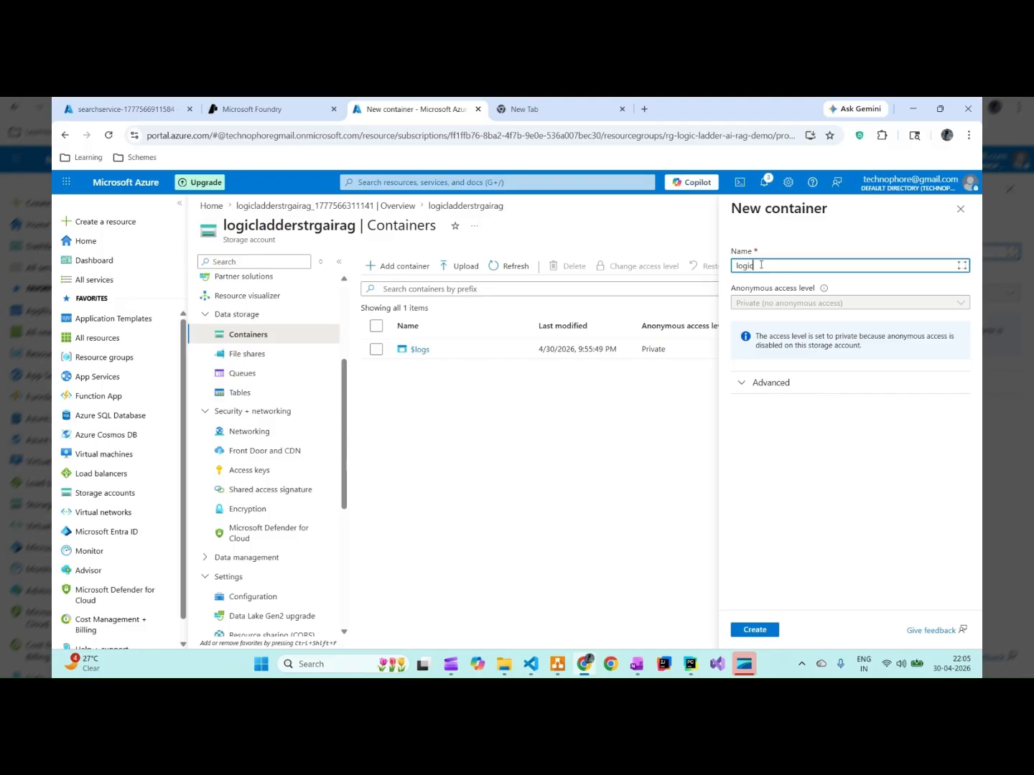
{"action": "type", "text": "-"}
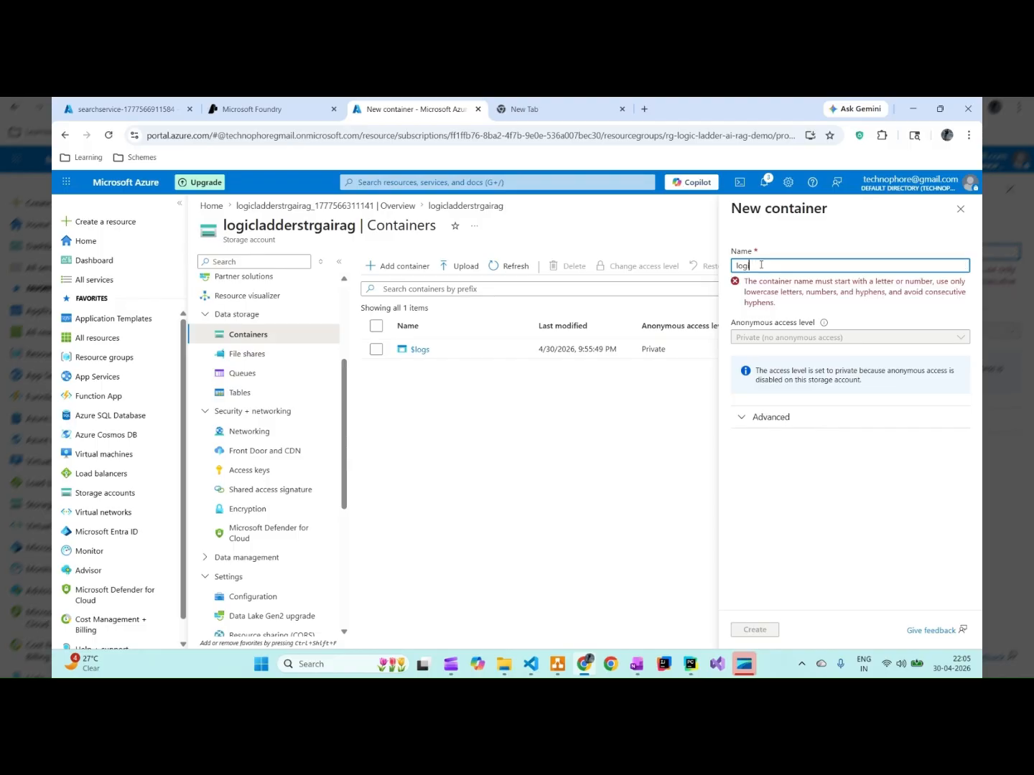
{"action": "type", "text": "ladder"}
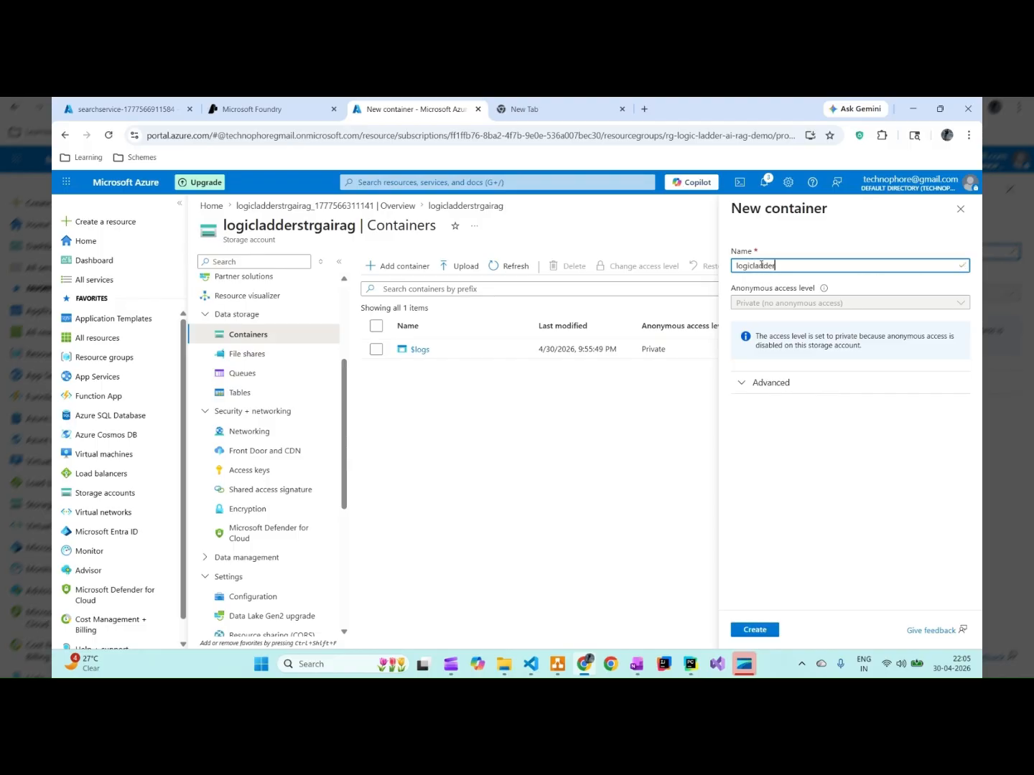
{"action": "type", "text": "knowl"}
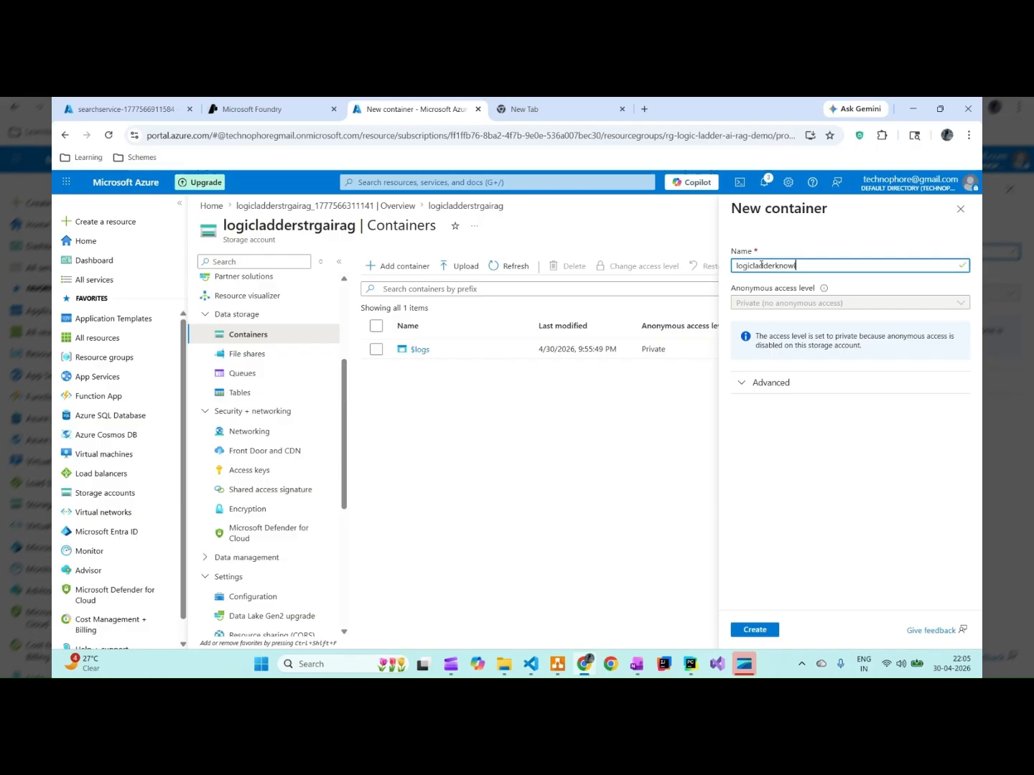
{"action": "type", "text": "edgebase"}
{"action": "left_click", "coordinate": [764, 631]}
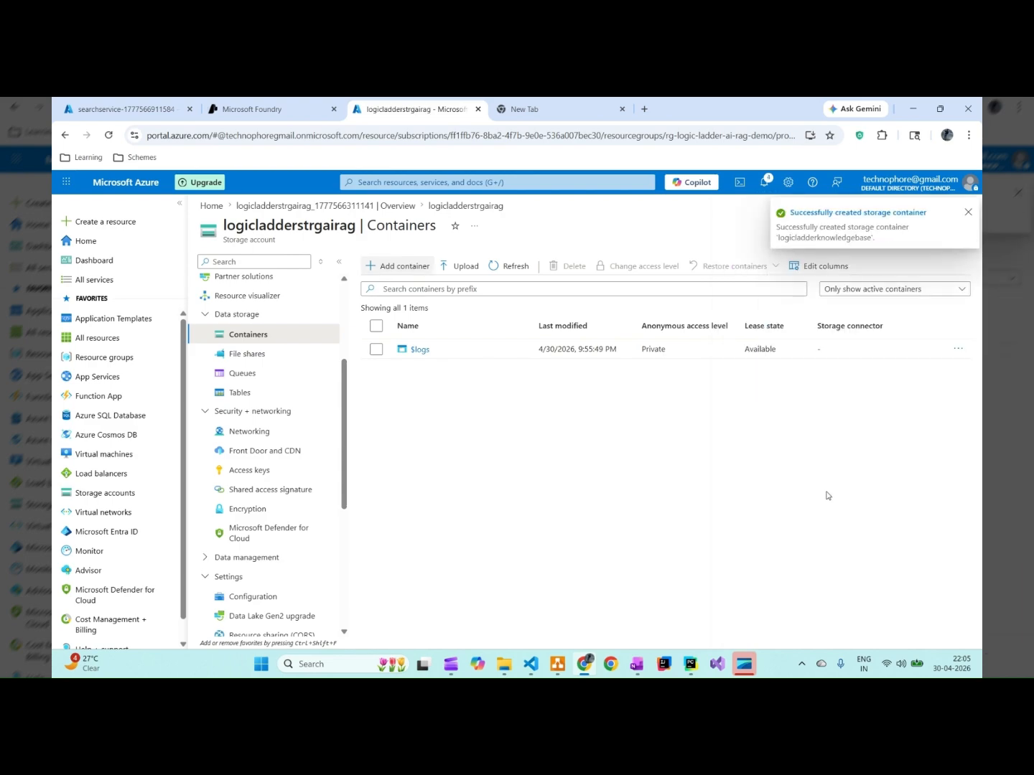
Open the logicladderknowledgebase container and dismiss the creation notification, without adding a virtual directory
{"action": "left_click", "coordinate": [433, 370]}
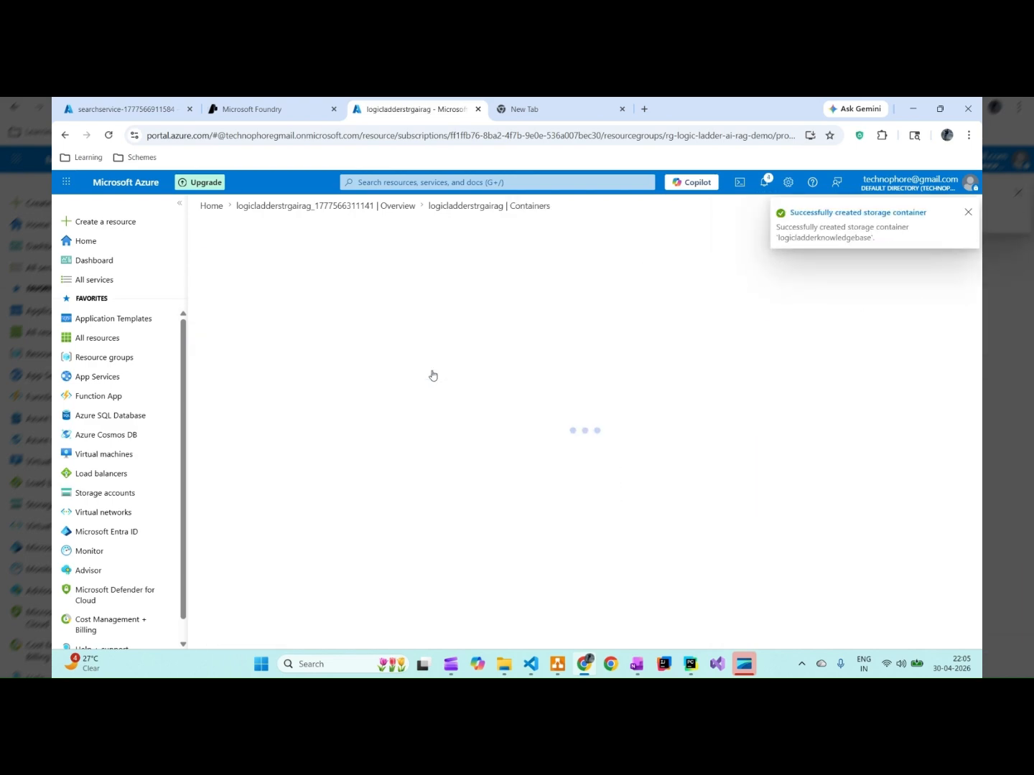
{"action": "left_click", "coordinate": [966, 211]}
{"action": "left_click", "coordinate": [400, 266]}
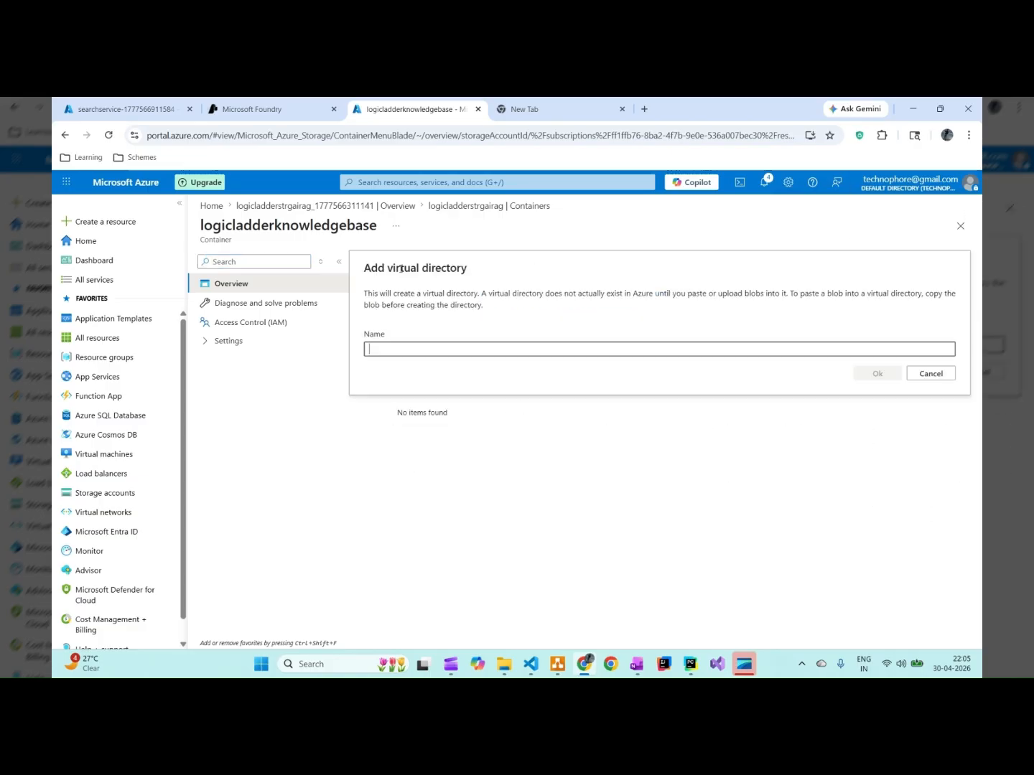
{"action": "left_click", "coordinate": [928, 374]}
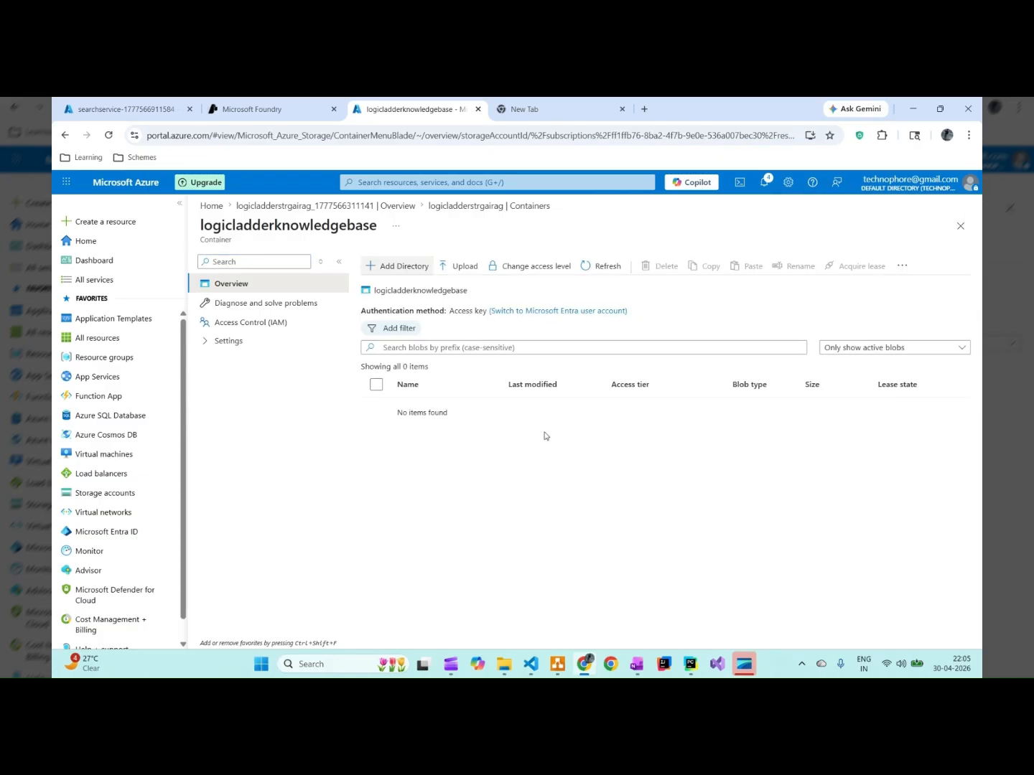
Upload short-stories-little-red-riding-hood.pdf and the CV PDF from Downloads to the logicladderknowledgebase container
{"action": "left_click", "coordinate": [465, 267]}
{"action": "left_click", "coordinate": [823, 327]}
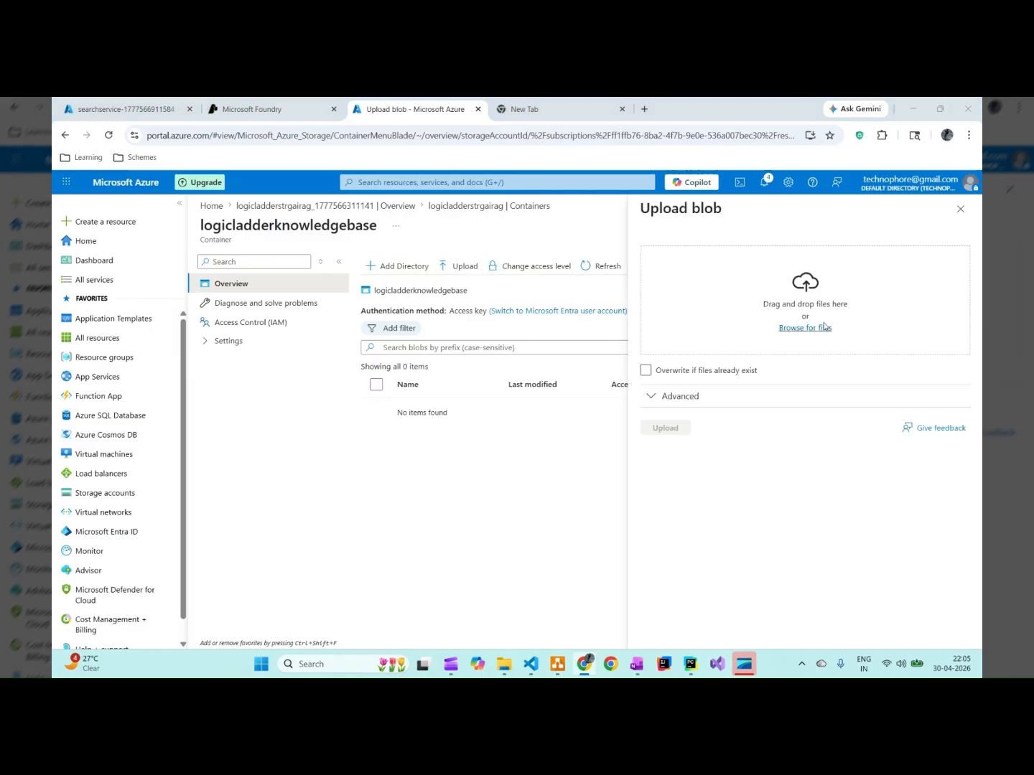
{"action": "left_click", "coordinate": [204, 258]}
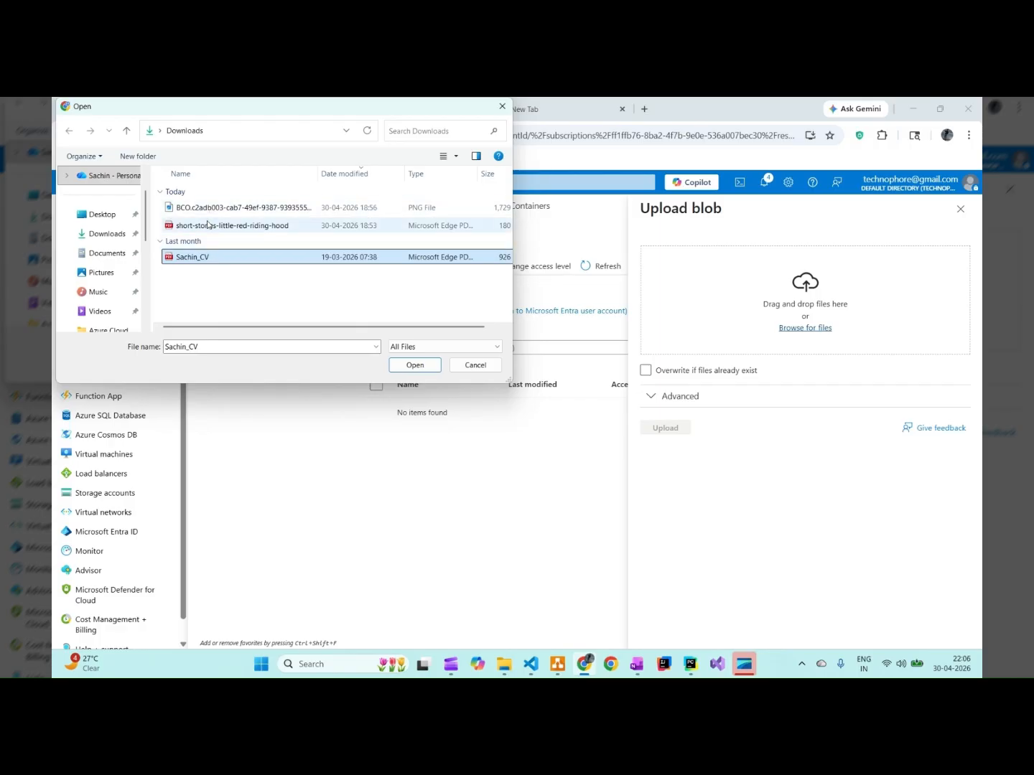
{"action": "left_click", "coordinate": [207, 227], "text": "ctrl"}
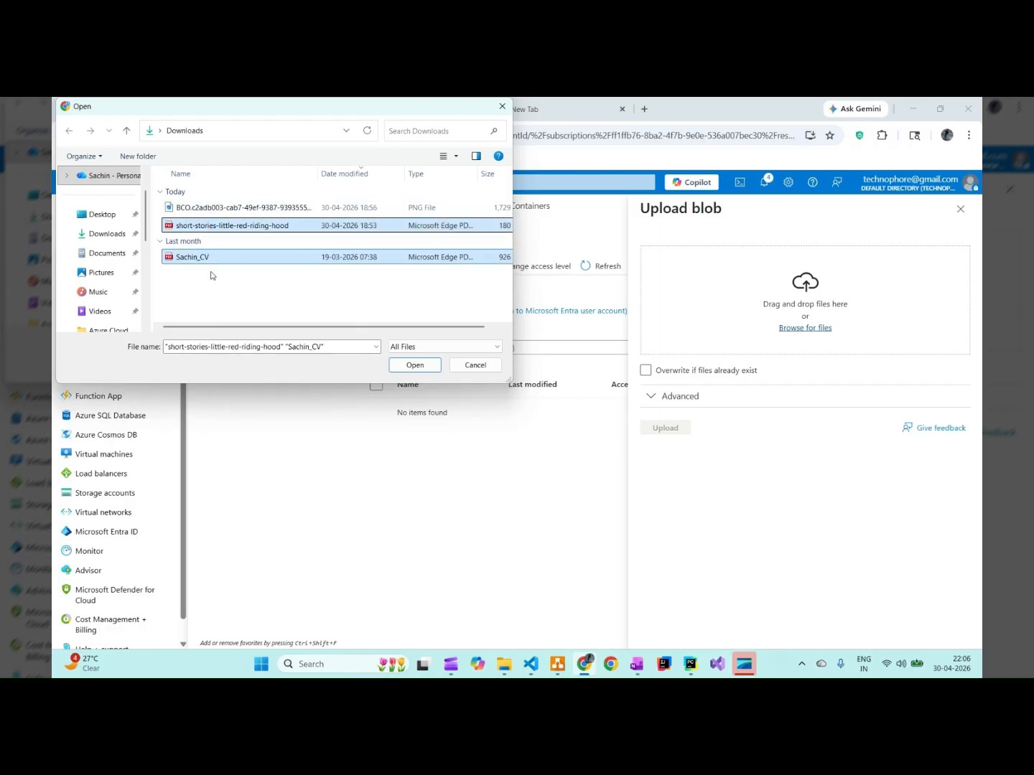
{"action": "key", "text": "Return"}
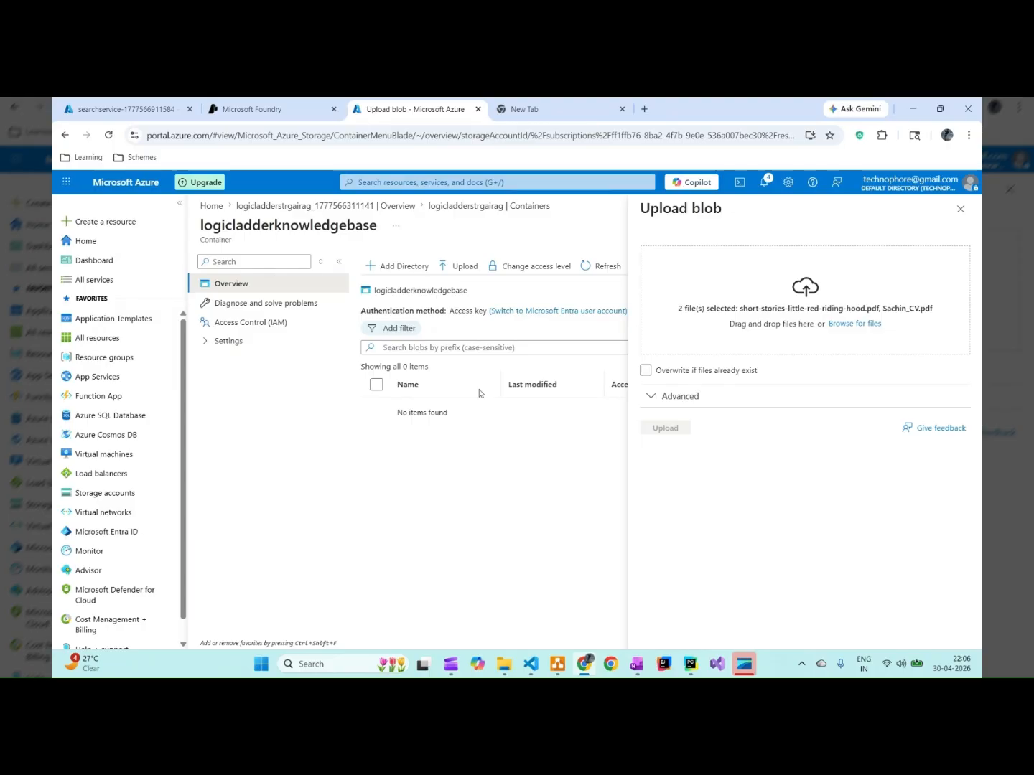
{"action": "left_click", "coordinate": [662, 434]}
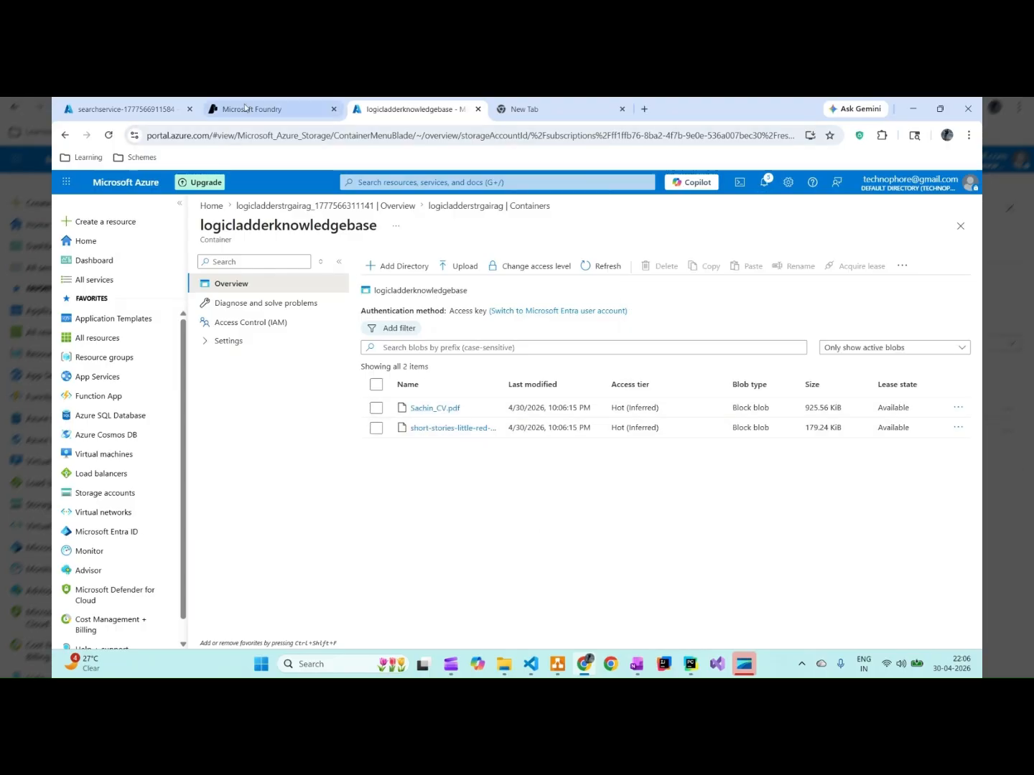
Return to the search service deployment and open the logic-ladder-ai-search-service-centralus resource
{"action": "left_click", "coordinate": [162, 106]}
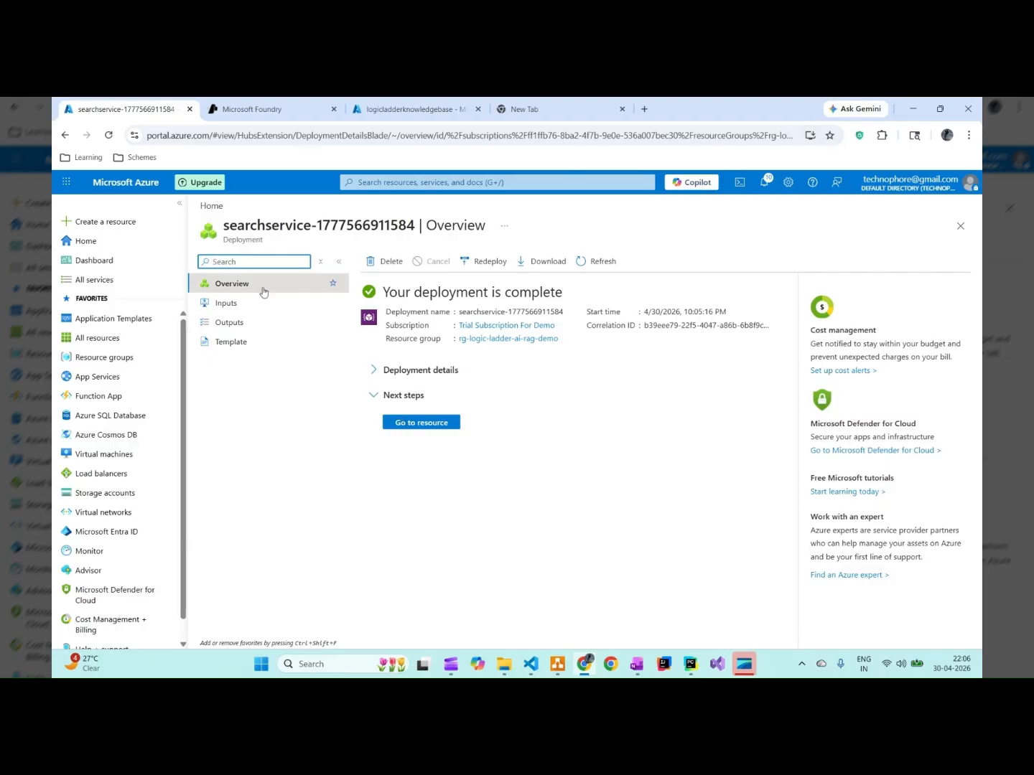
{"action": "left_click_drag", "start_coordinate": [237, 226], "coordinate": [391, 226]}
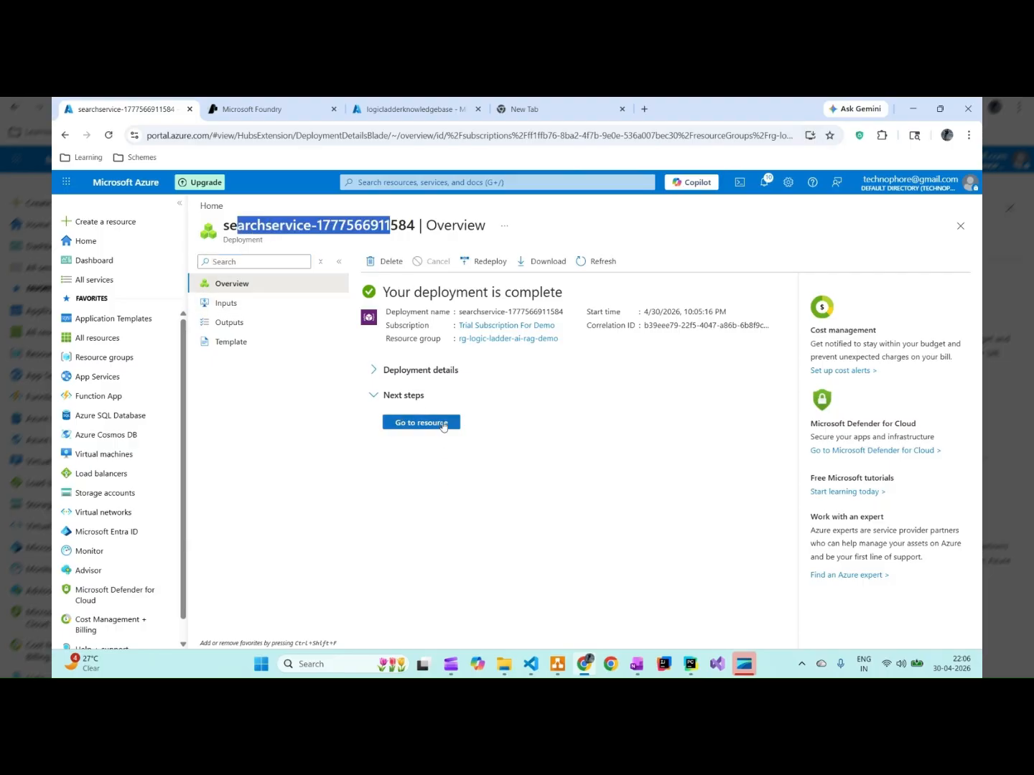
{"action": "left_click", "coordinate": [421, 424]}
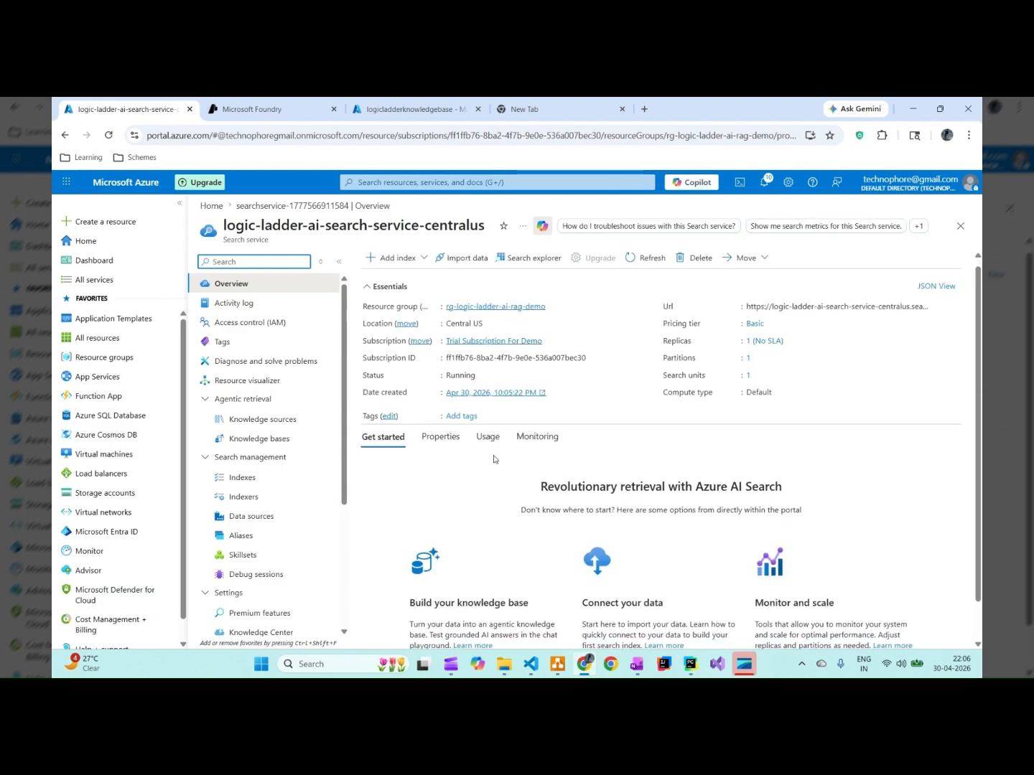
{"action": "scroll", "coordinate": [491, 465], "scroll_direction": "down", "scroll_amount": 1}
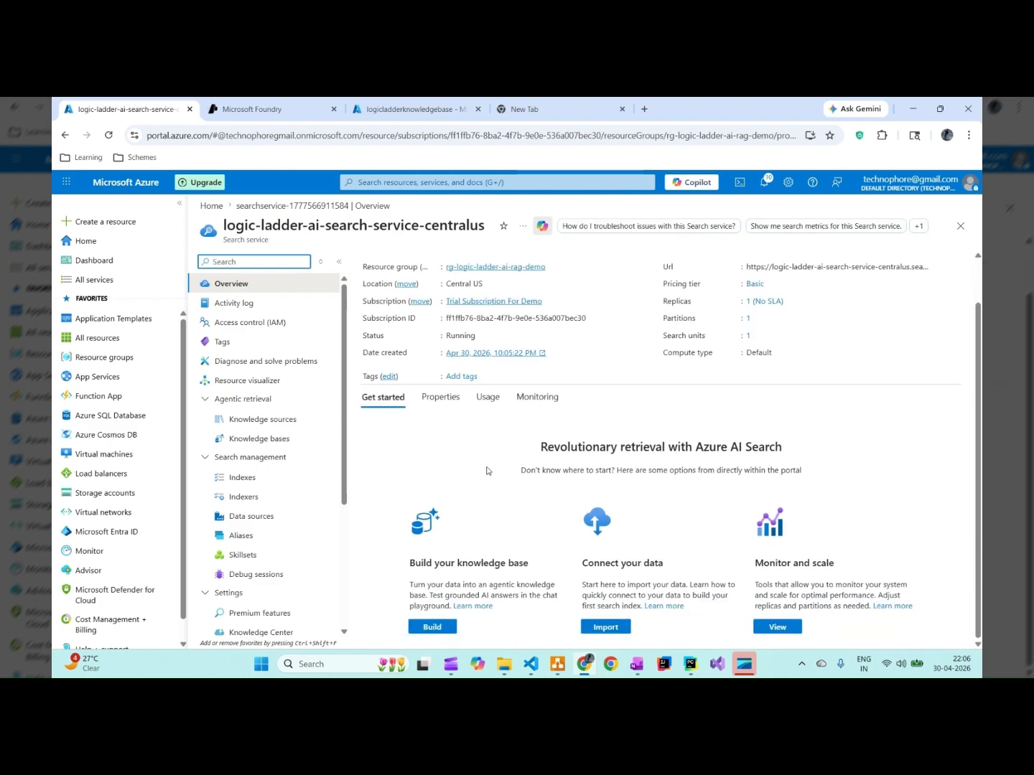
Start a data import in the search service with Azure Blob Storage as the source and RAG as the scenario
{"action": "left_click", "coordinate": [282, 112]}
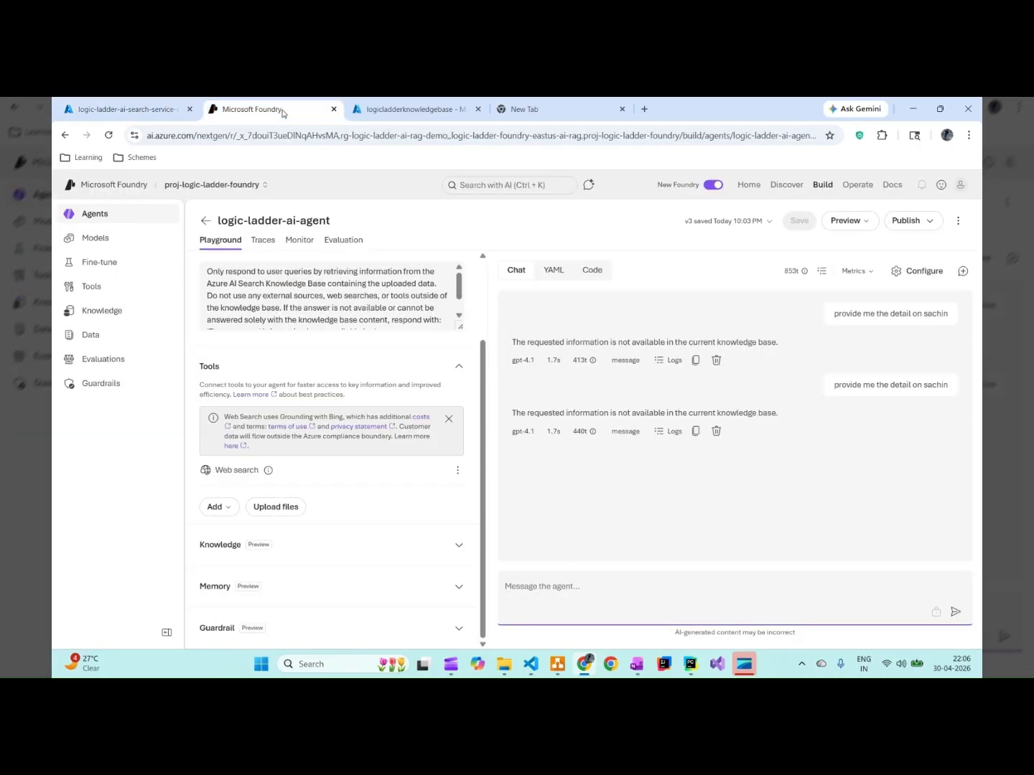
{"action": "left_click", "coordinate": [126, 109]}
{"action": "left_click", "coordinate": [607, 623]}
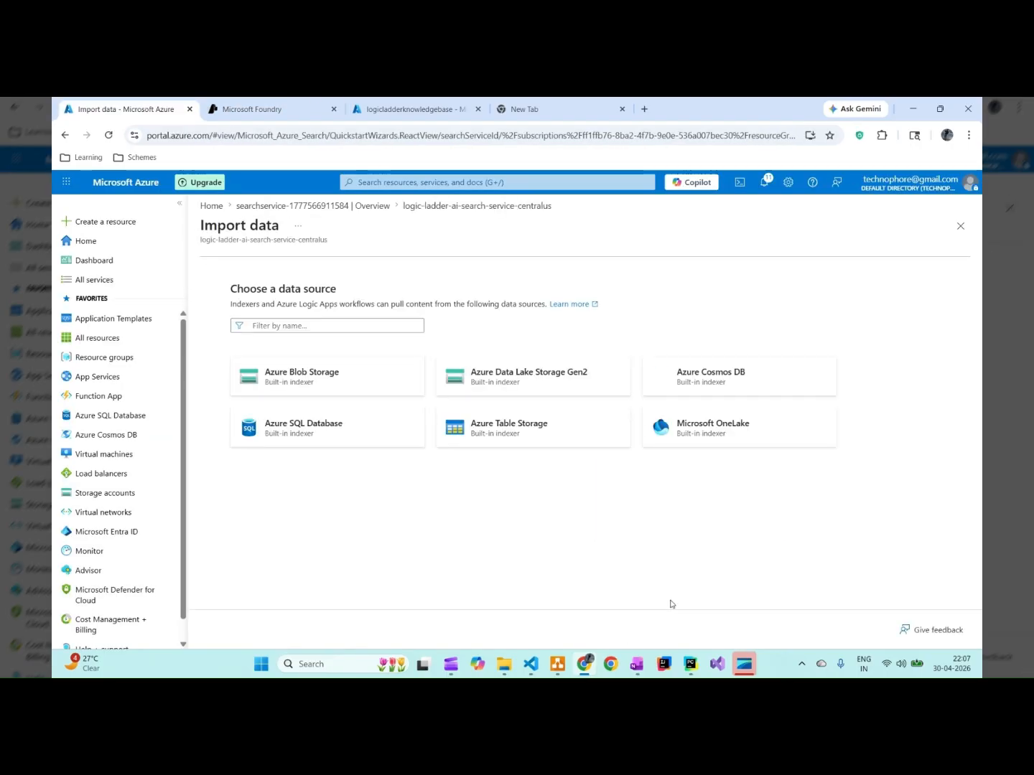
{"action": "left_click", "coordinate": [324, 380]}
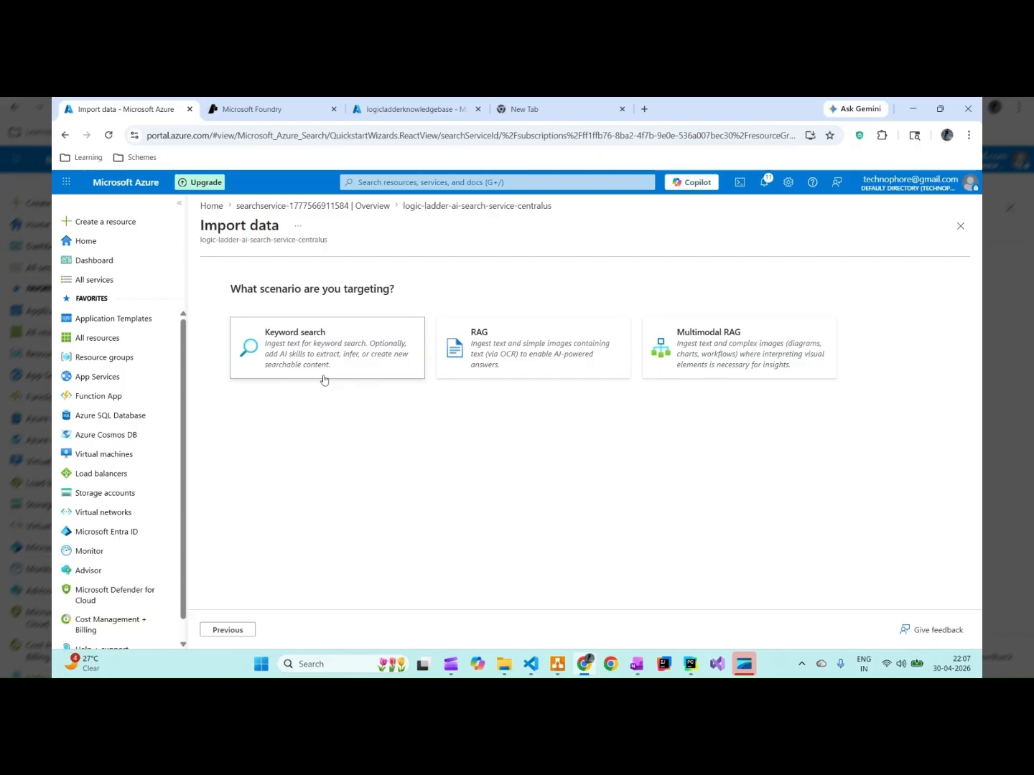
{"action": "left_click", "coordinate": [508, 359]}
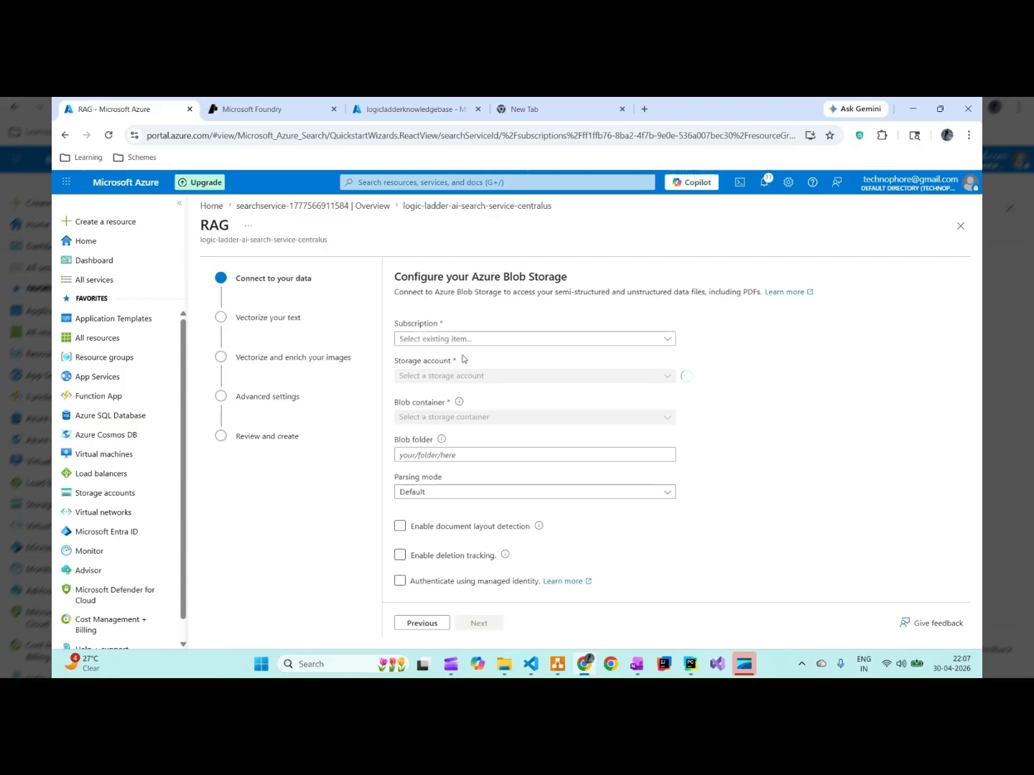
Connect the import to storage account logicladderstrgairag and blob container logicladderknowledgebase, and continue to text vectorization
{"action": "left_click", "coordinate": [511, 376]}
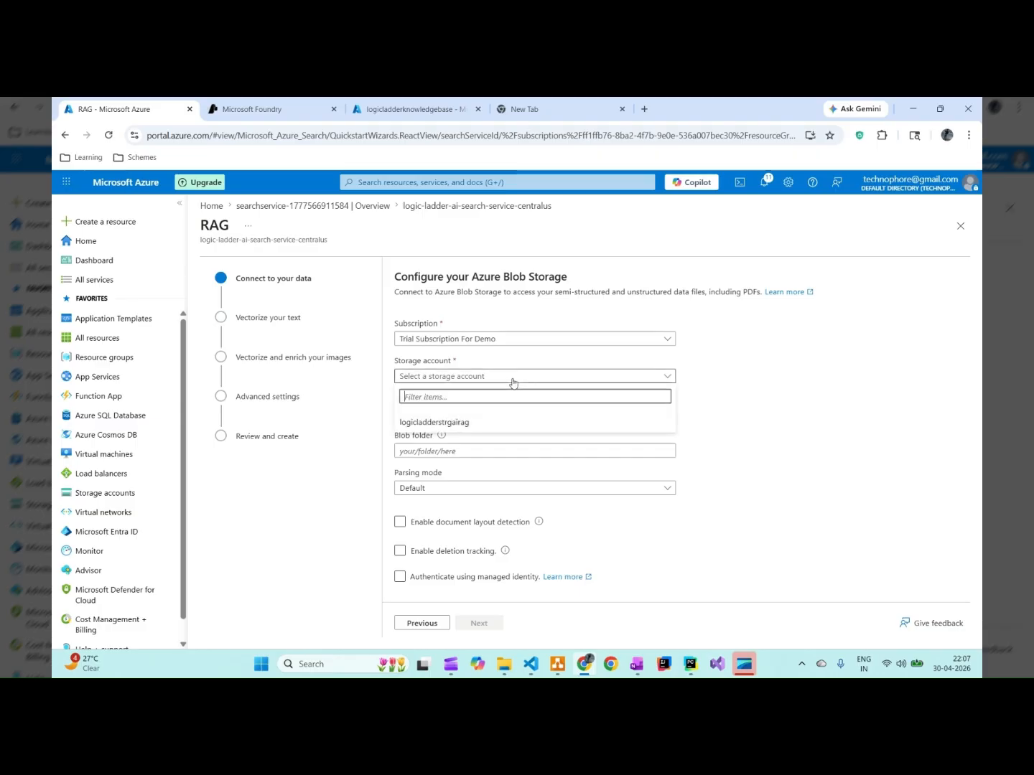
{"action": "left_click", "coordinate": [437, 424]}
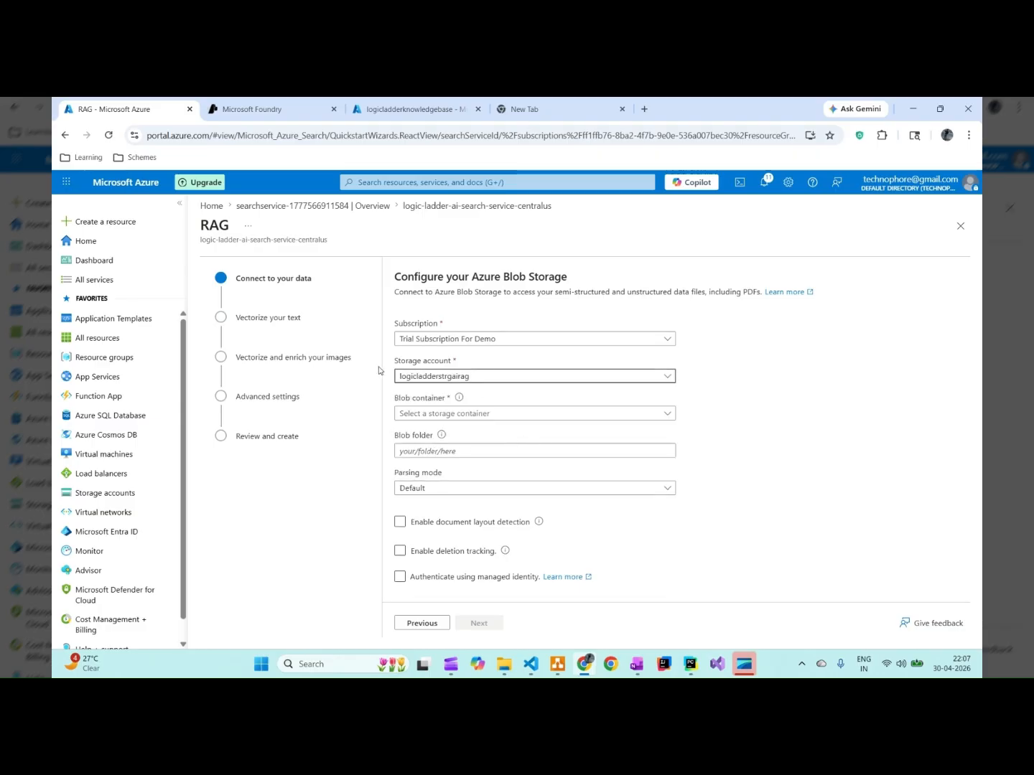
{"action": "left_click", "coordinate": [522, 415]}
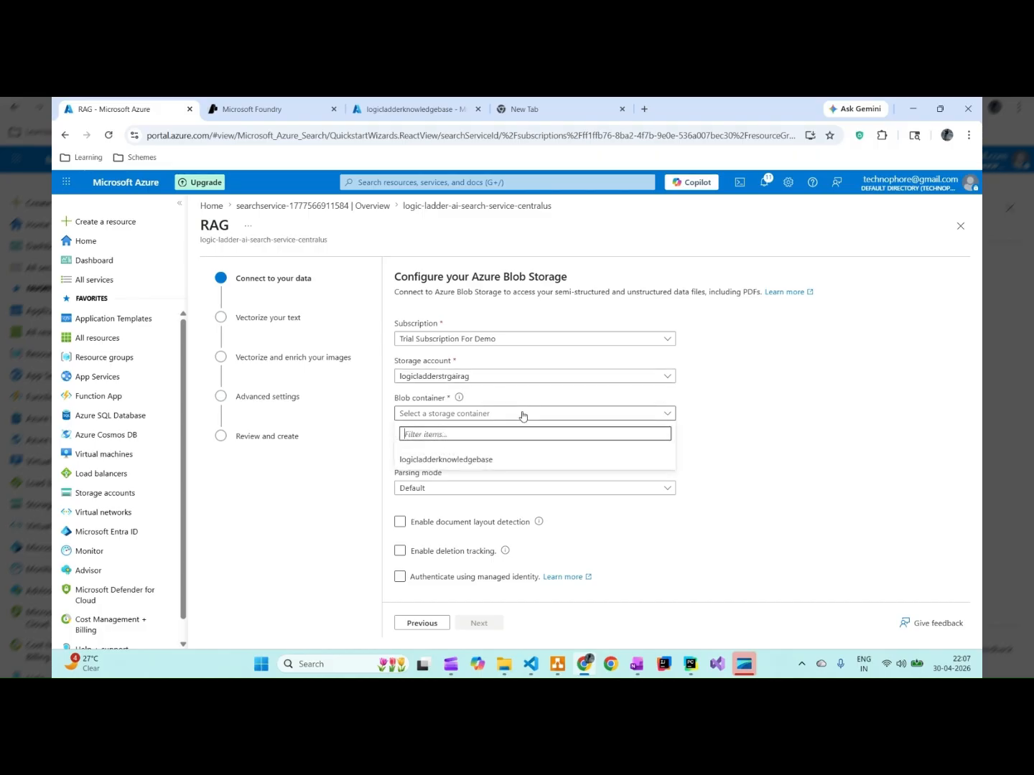
{"action": "left_click", "coordinate": [463, 460]}
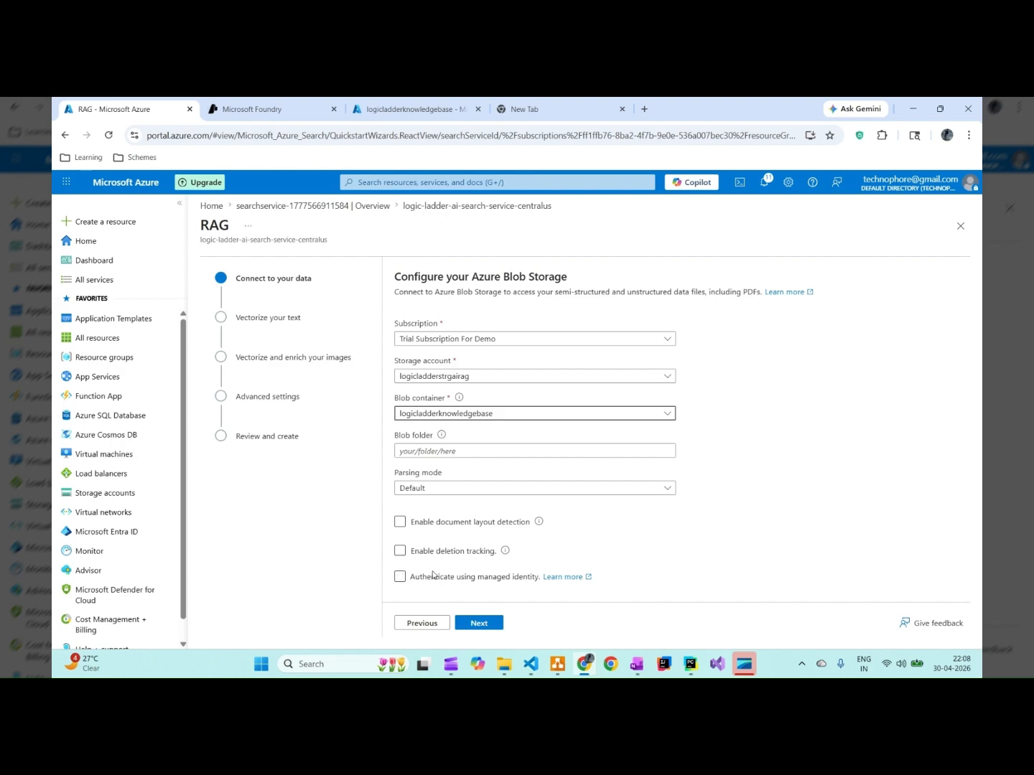
{"action": "left_click", "coordinate": [485, 622]}
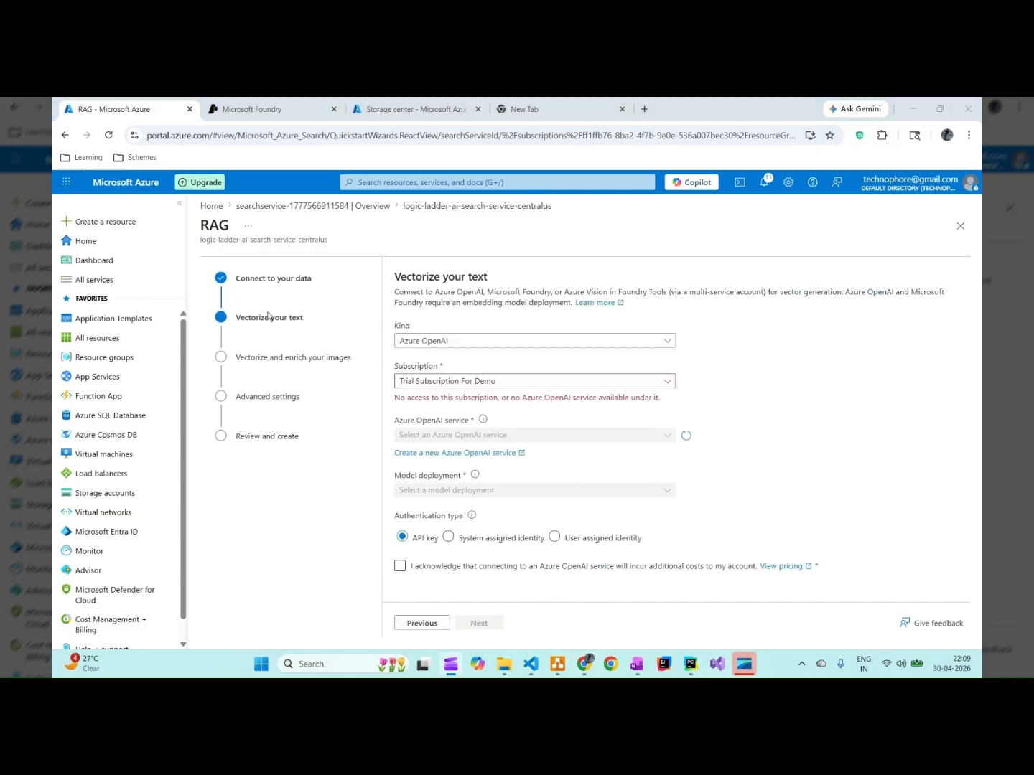
Set the text vectorization kind to Microsoft Foundry and select the project proj-logic-ladder-foundry
{"action": "left_click", "coordinate": [660, 347]}
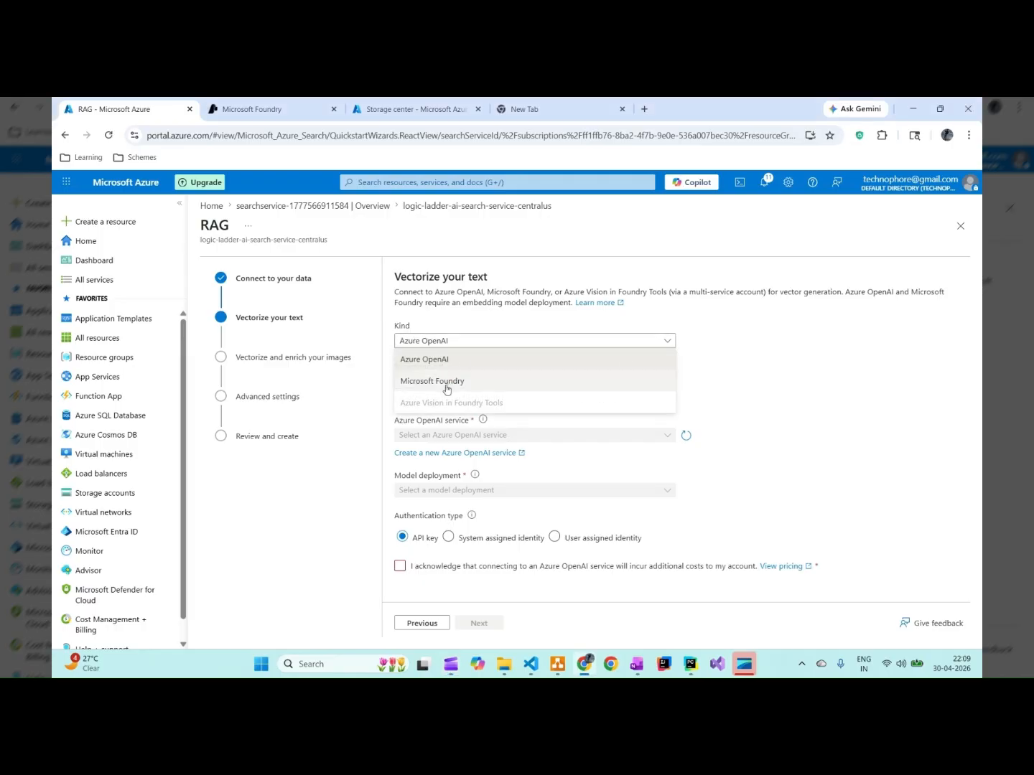
{"action": "left_click", "coordinate": [446, 388]}
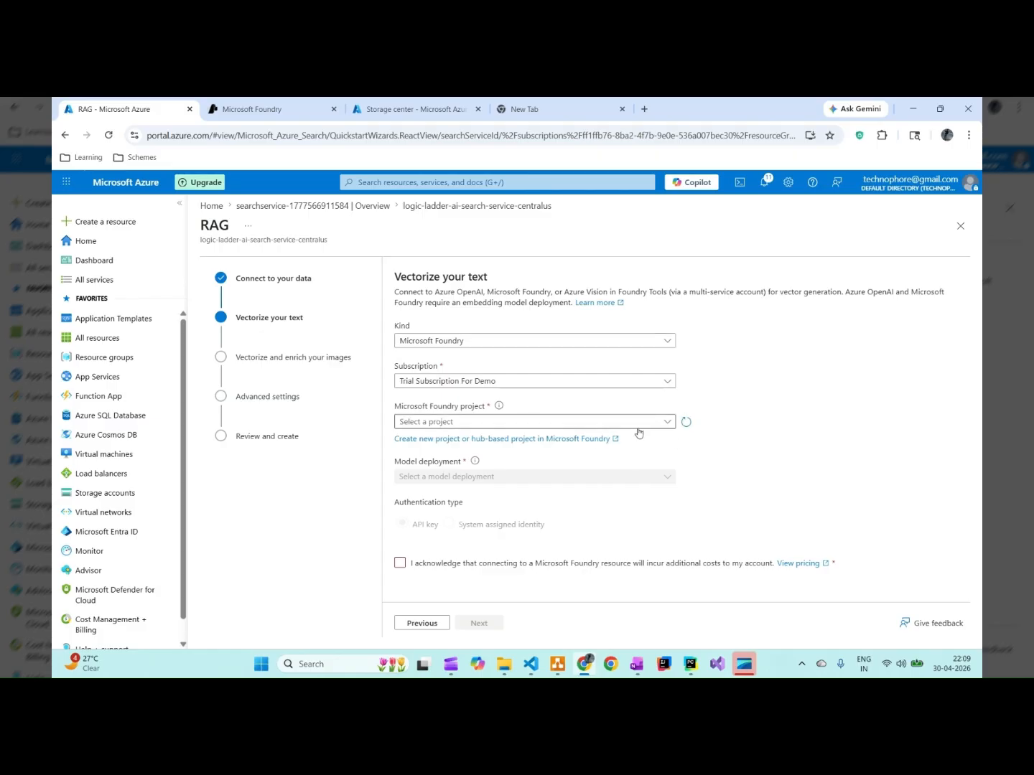
{"action": "left_click", "coordinate": [663, 422]}
{"action": "left_click", "coordinate": [463, 469]}
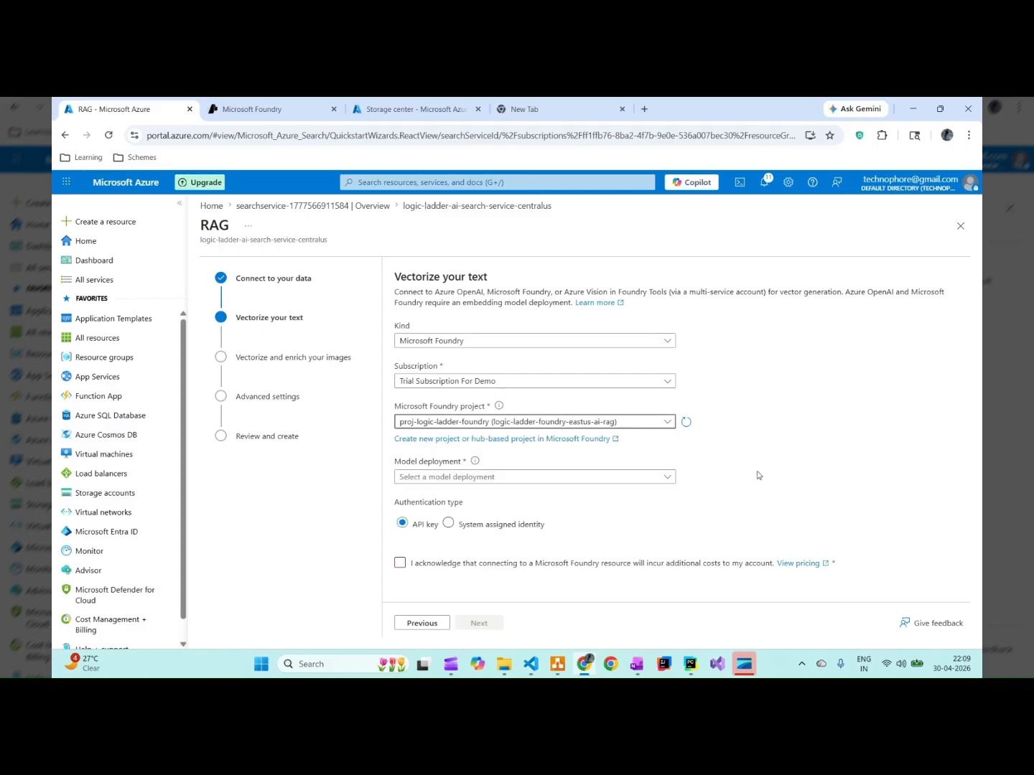
Vectorize the text with the text-embedding-3-large deployment, acknowledge the additional costs, and continue without image vectorization or text extraction
{"action": "left_click", "coordinate": [455, 476]}
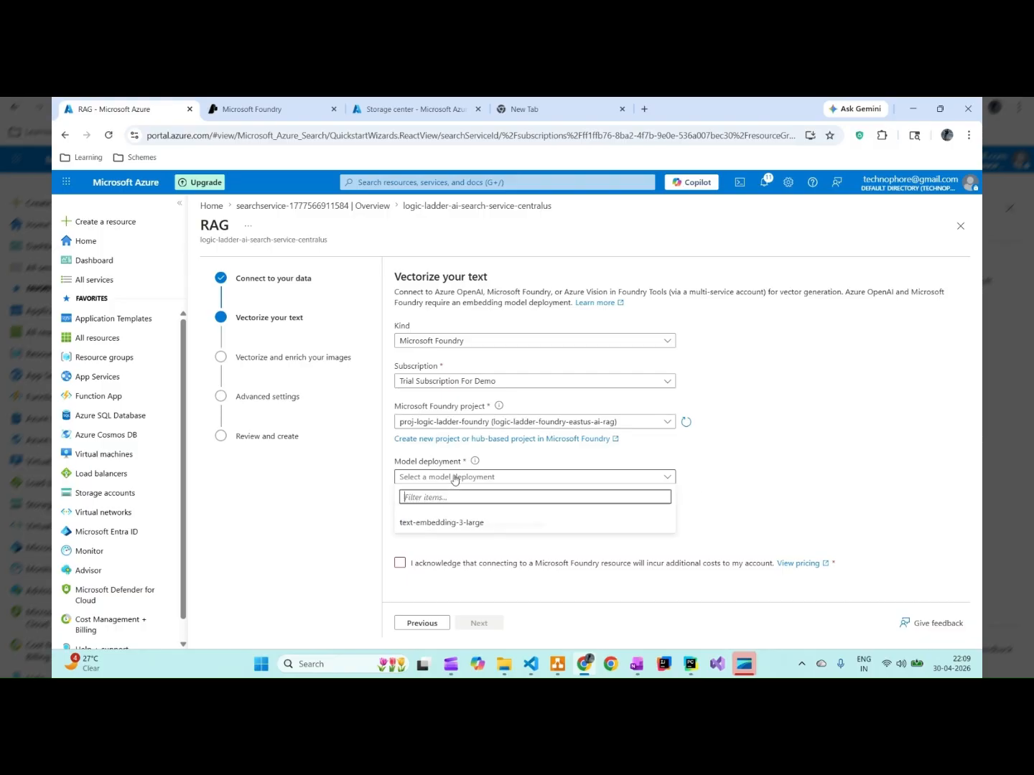
{"action": "left_click", "coordinate": [456, 525]}
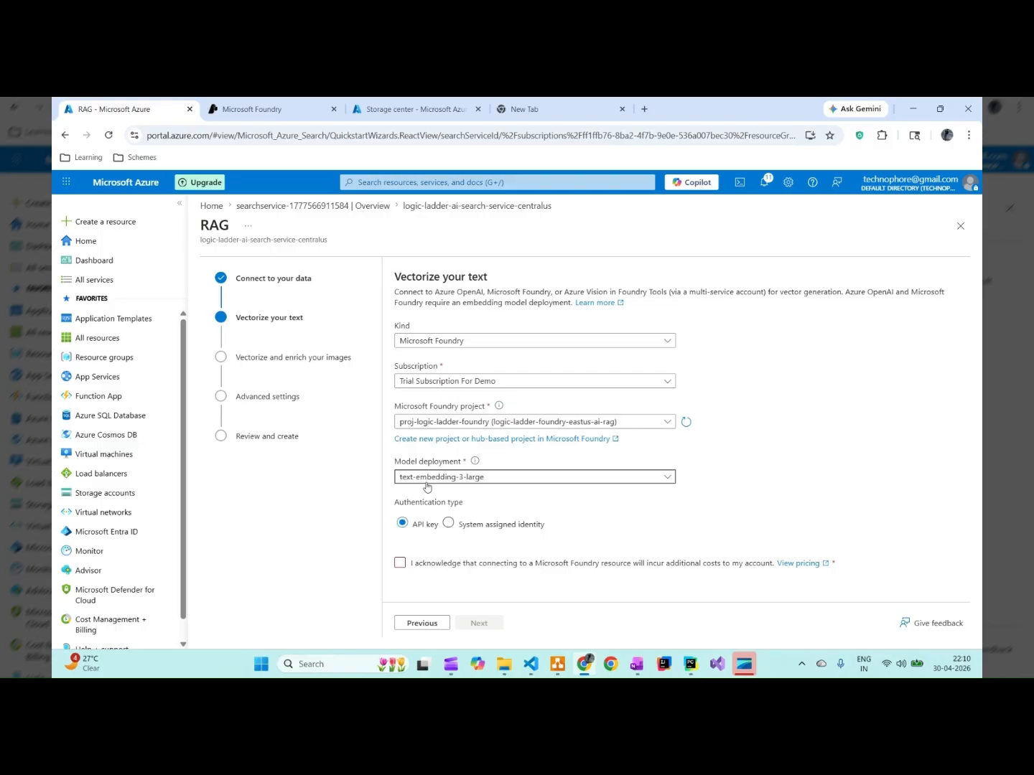
{"action": "left_click", "coordinate": [400, 563]}
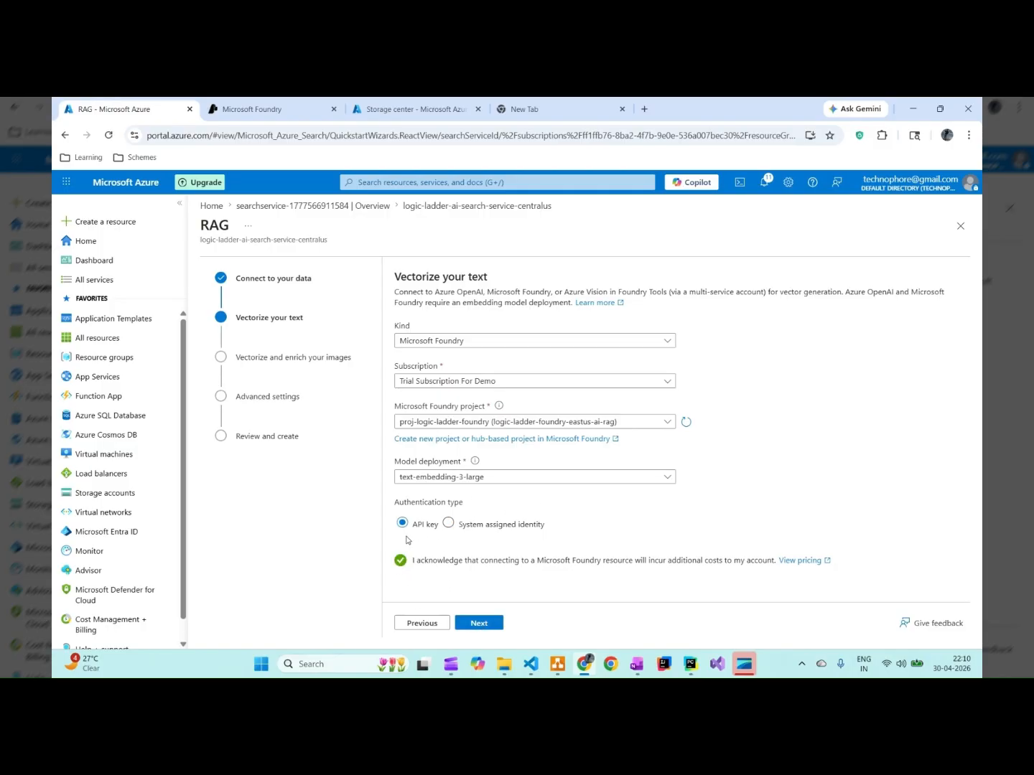
{"action": "left_click", "coordinate": [479, 624]}
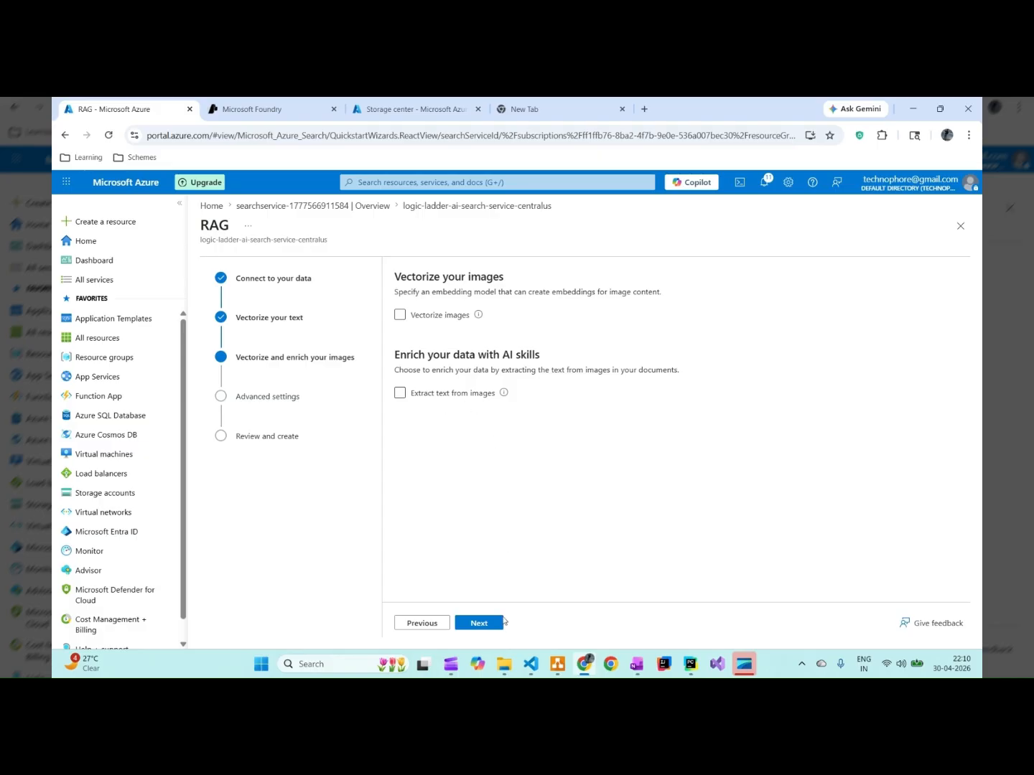
{"action": "left_click", "coordinate": [475, 626]}
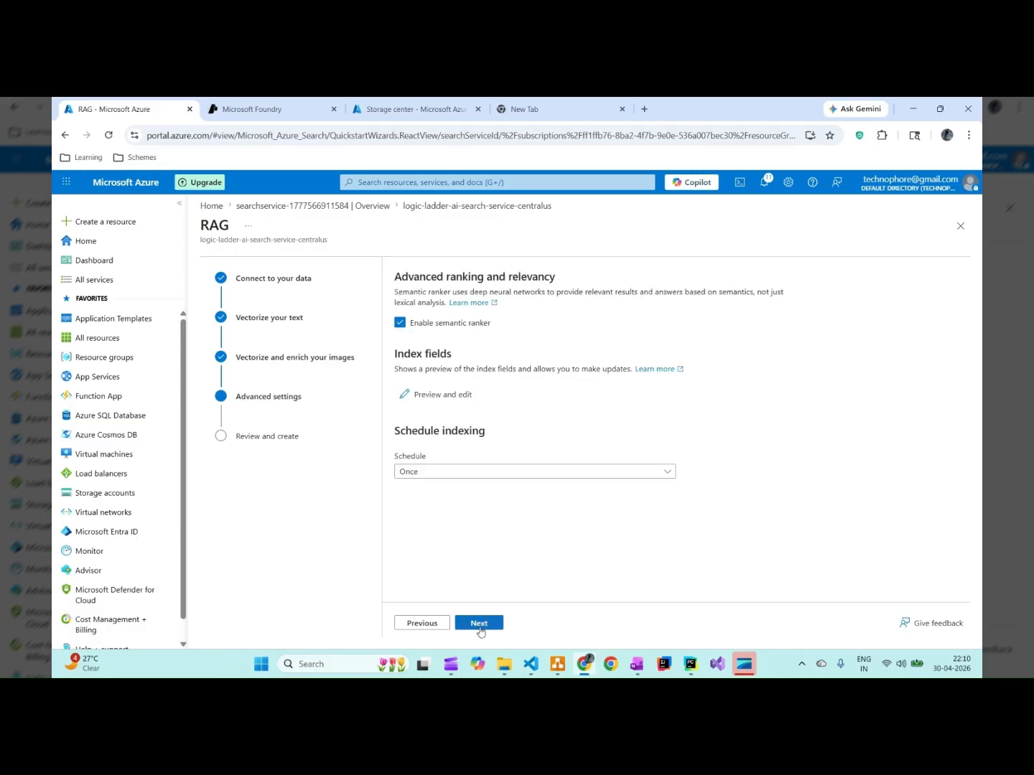
Save the default index field definitions, set the indexing schedule to Once, and create the RAG index objects
{"action": "left_click", "coordinate": [438, 396]}
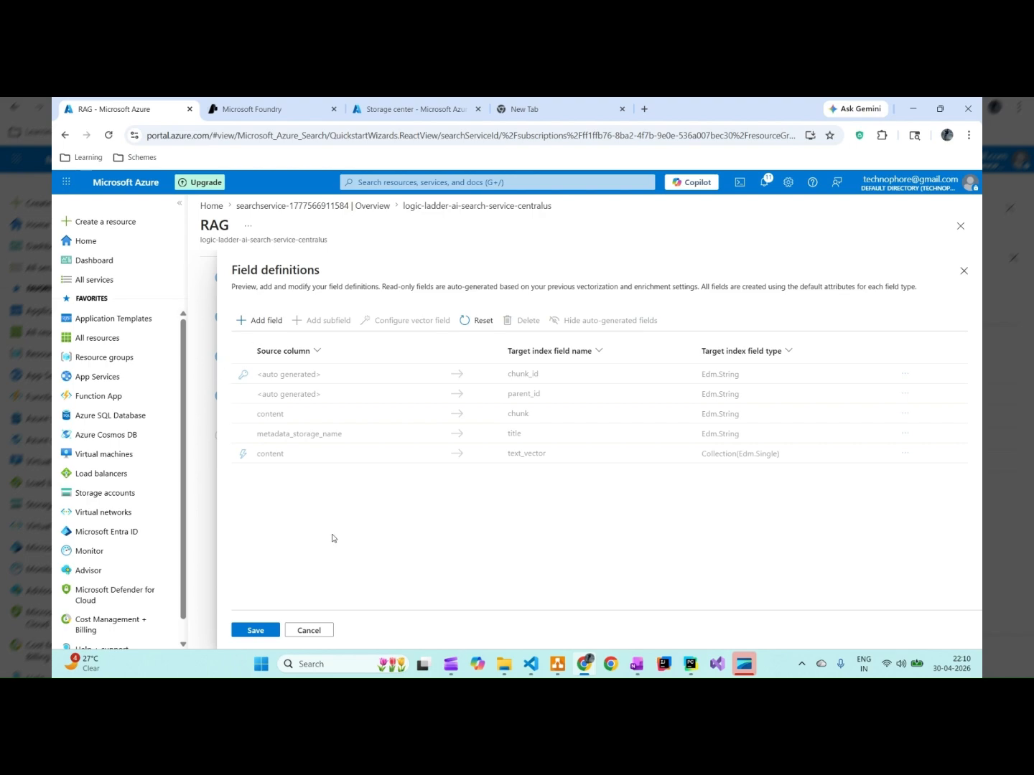
{"action": "left_click", "coordinate": [265, 635]}
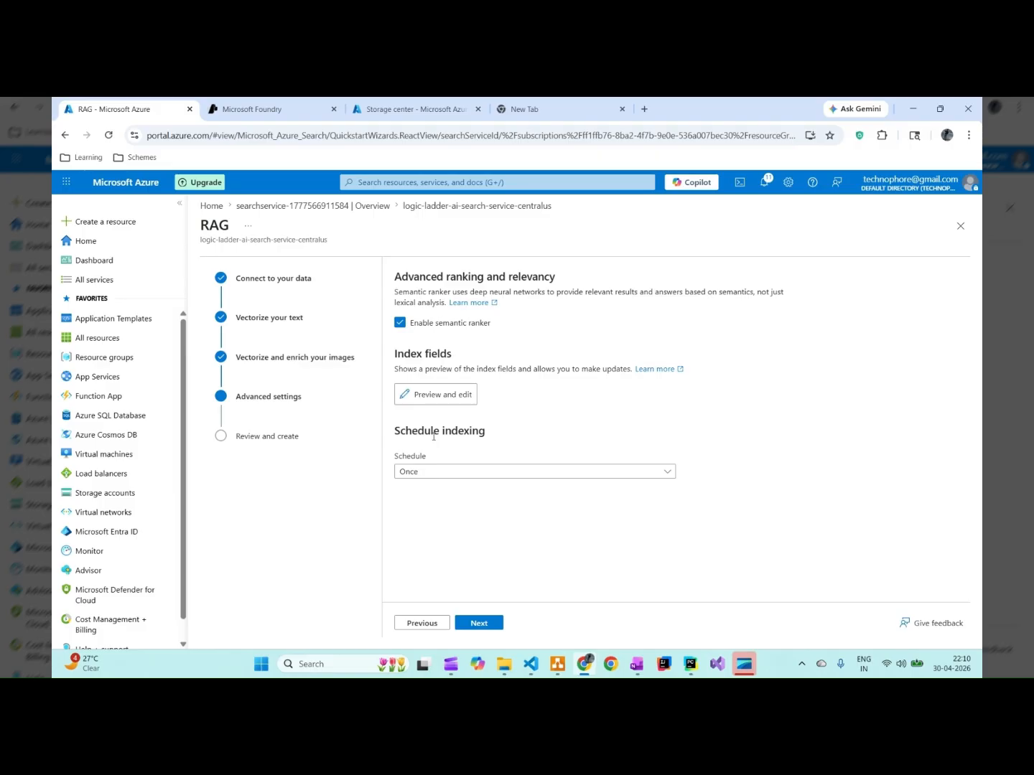
{"action": "left_click", "coordinate": [526, 473]}
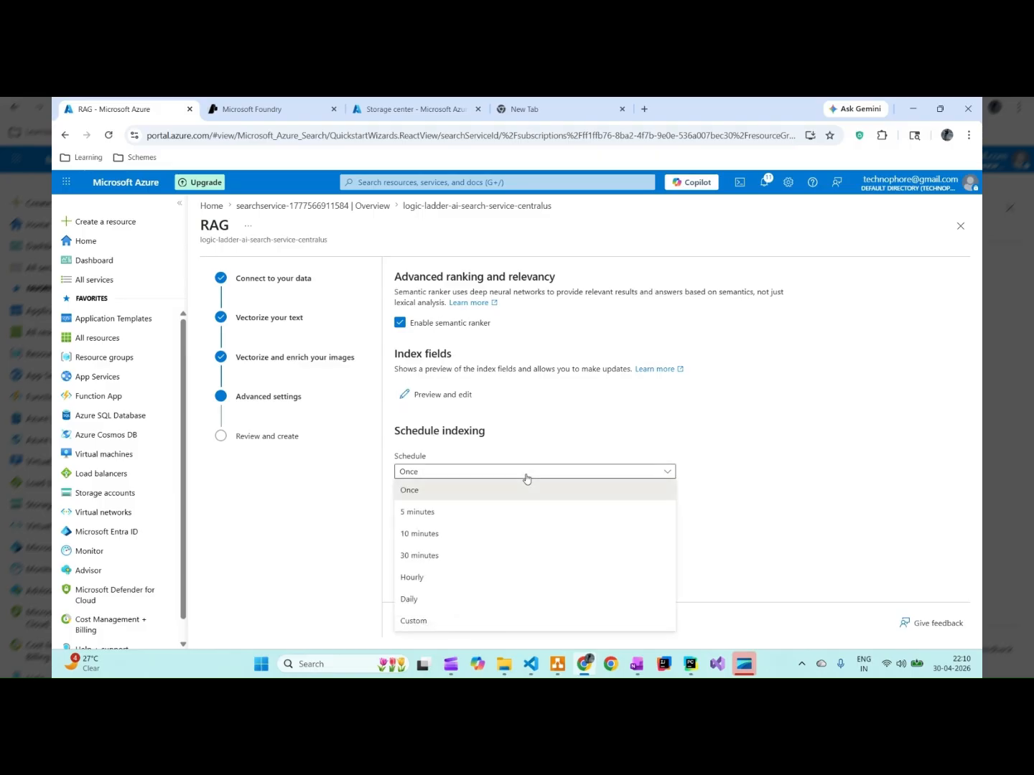
{"action": "left_click", "coordinate": [485, 497]}
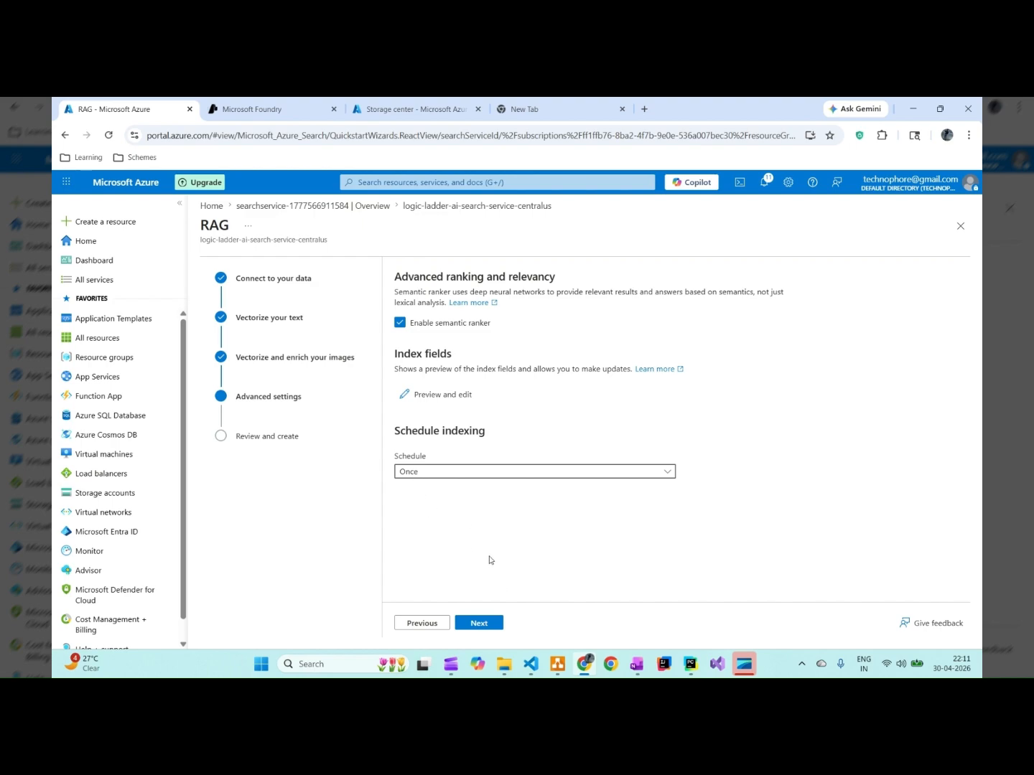
{"action": "left_click", "coordinate": [480, 626]}
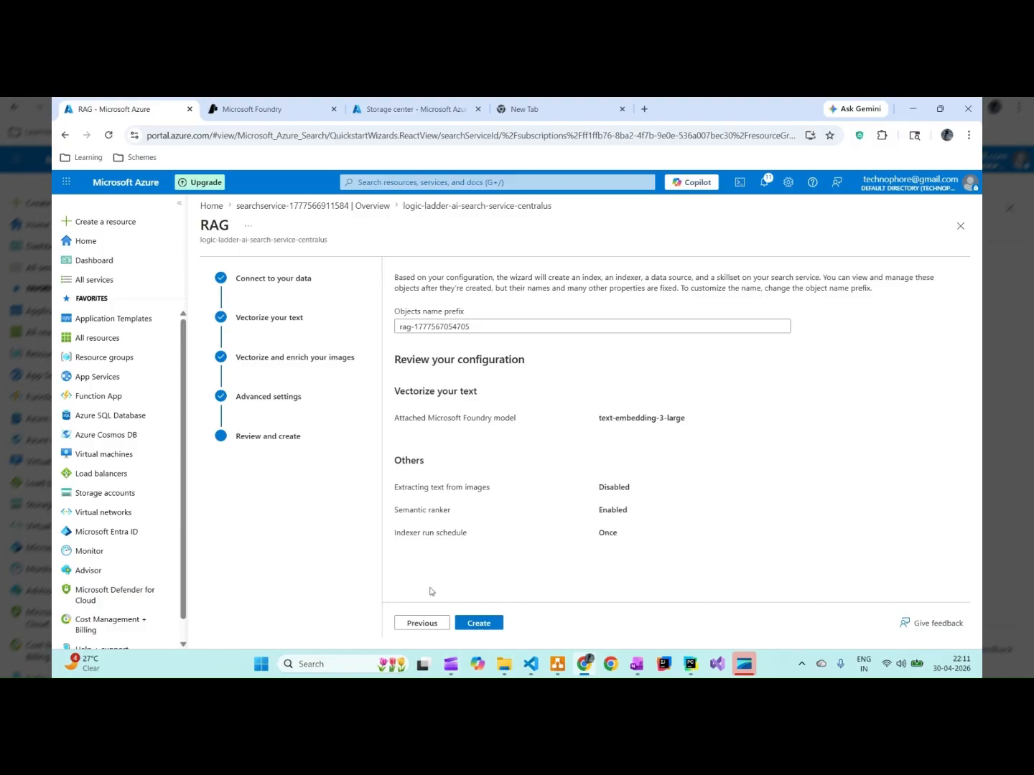
{"action": "left_click", "coordinate": [484, 623]}
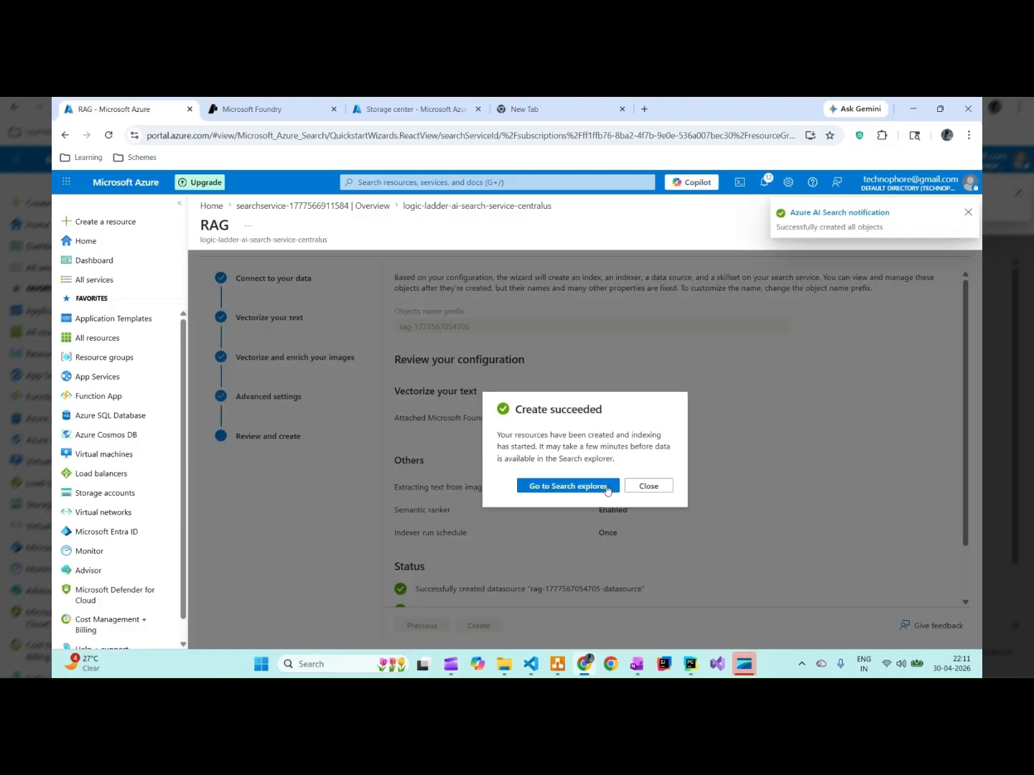
Open the new index in Search explorer, run an empty search, and examine the returned text_vector values
{"action": "left_click", "coordinate": [568, 489]}
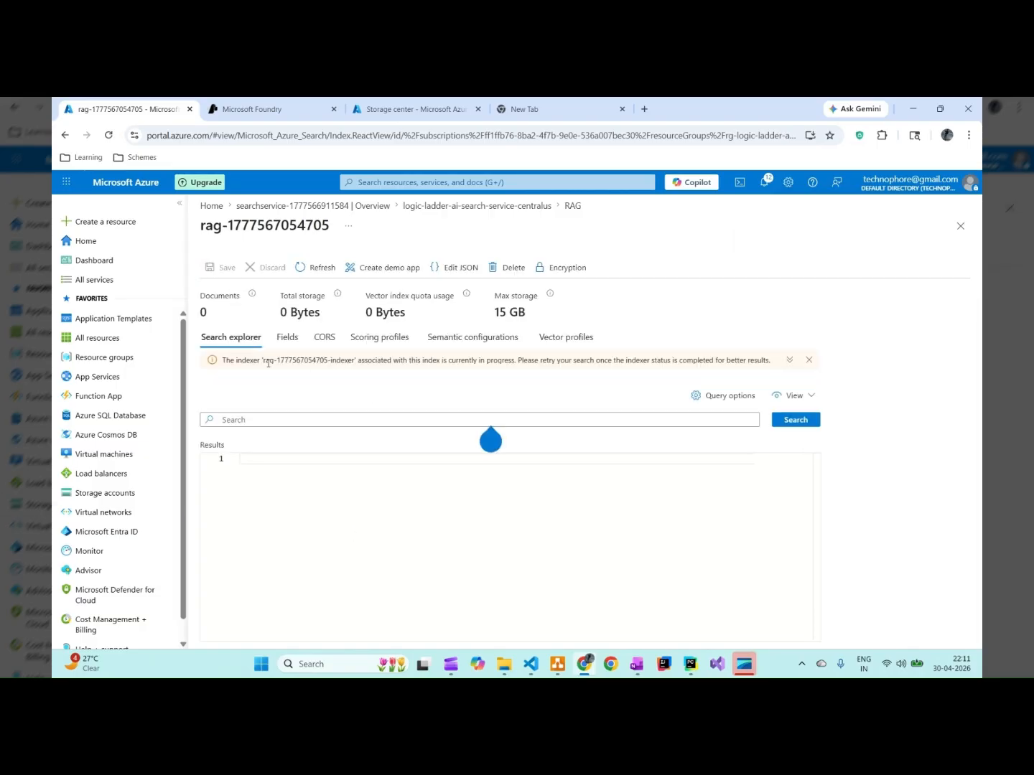
{"action": "left_click_drag", "start_coordinate": [247, 360], "coordinate": [585, 360]}
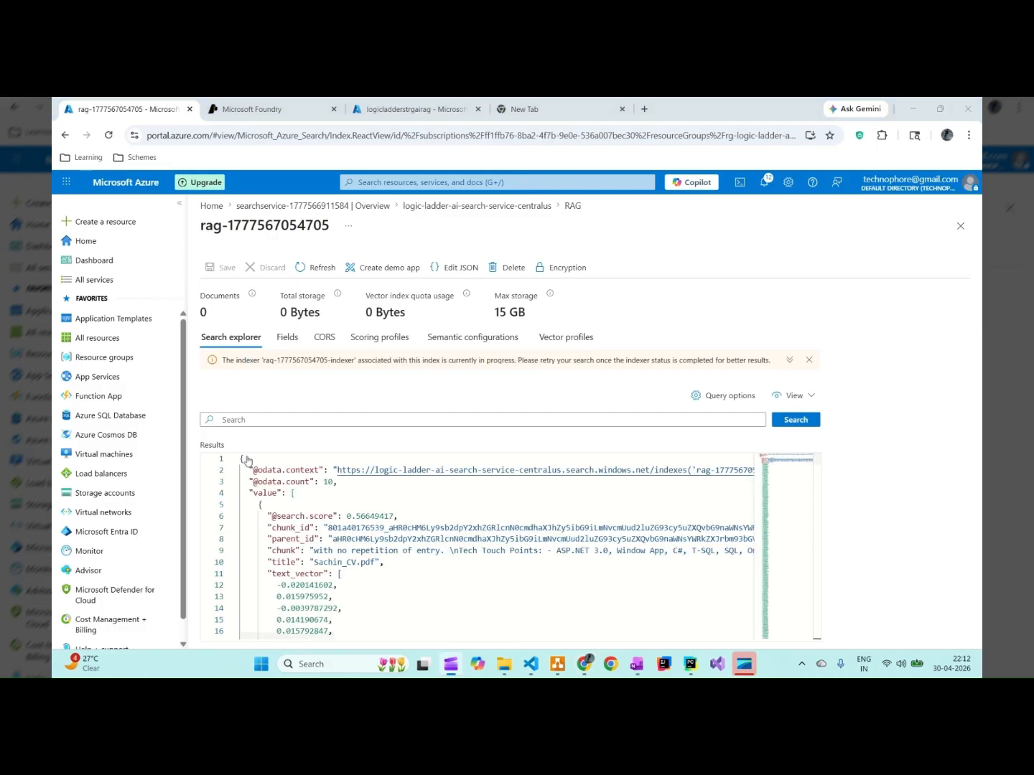
{"action": "left_click", "coordinate": [803, 424]}
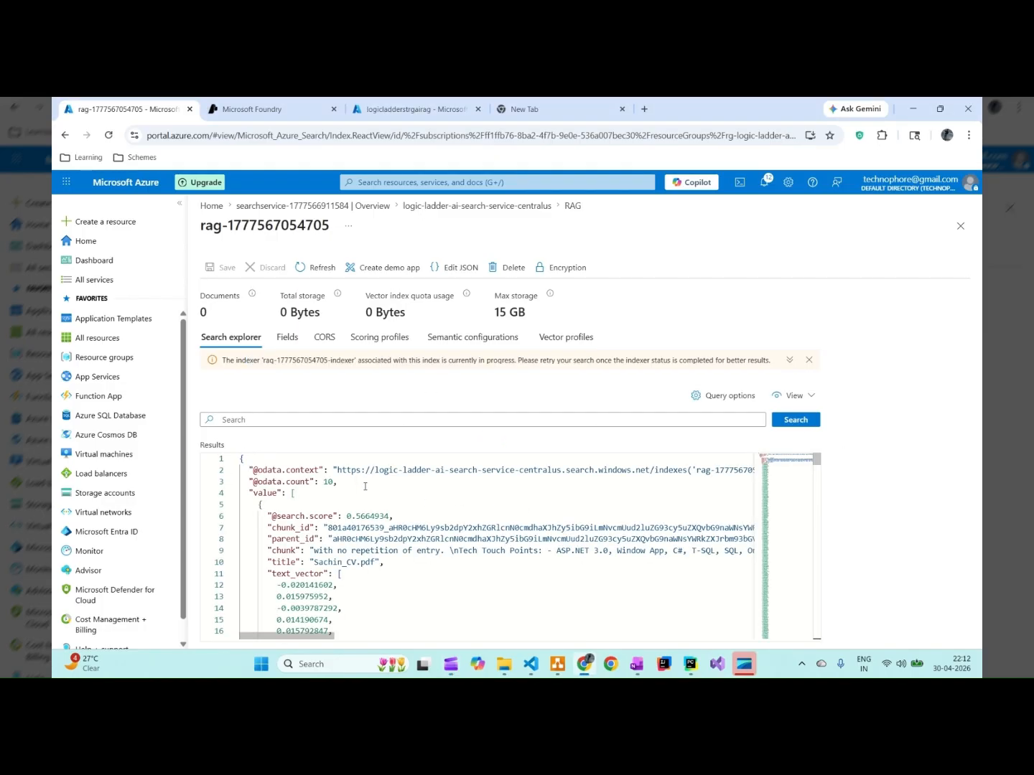
{"action": "scroll", "coordinate": [373, 514], "scroll_direction": "down", "scroll_amount": 5}
{"action": "scroll", "coordinate": [376, 521], "scroll_direction": "up", "scroll_amount": 5}
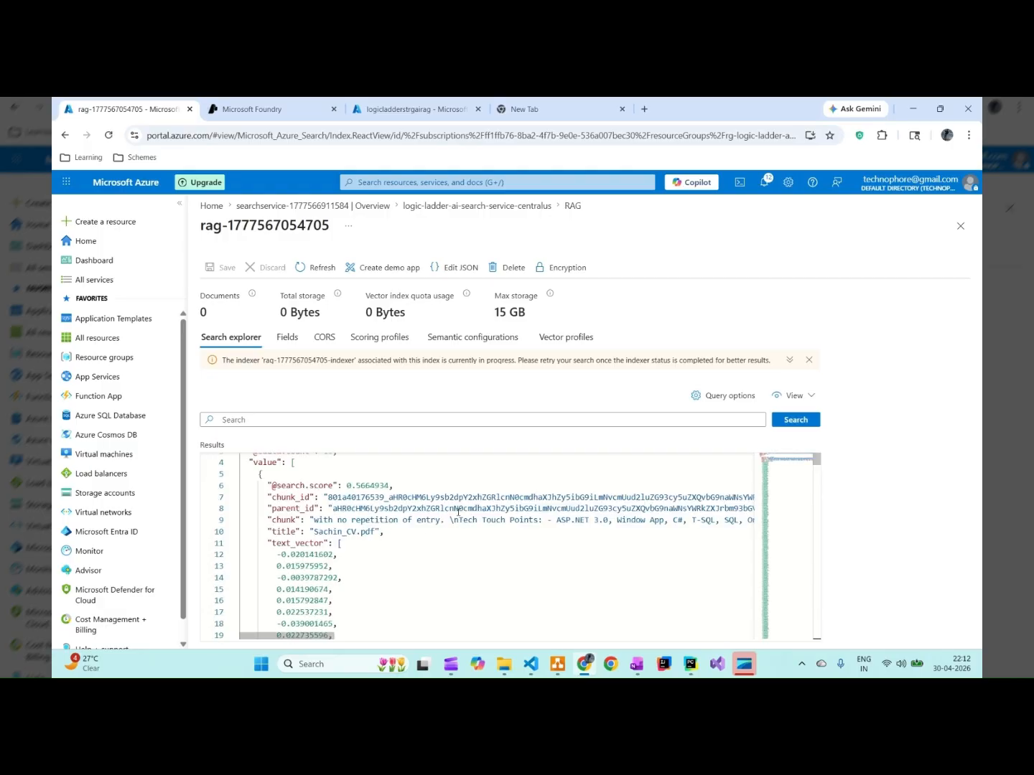
{"action": "scroll", "coordinate": [458, 512], "scroll_direction": "down", "scroll_amount": 4}
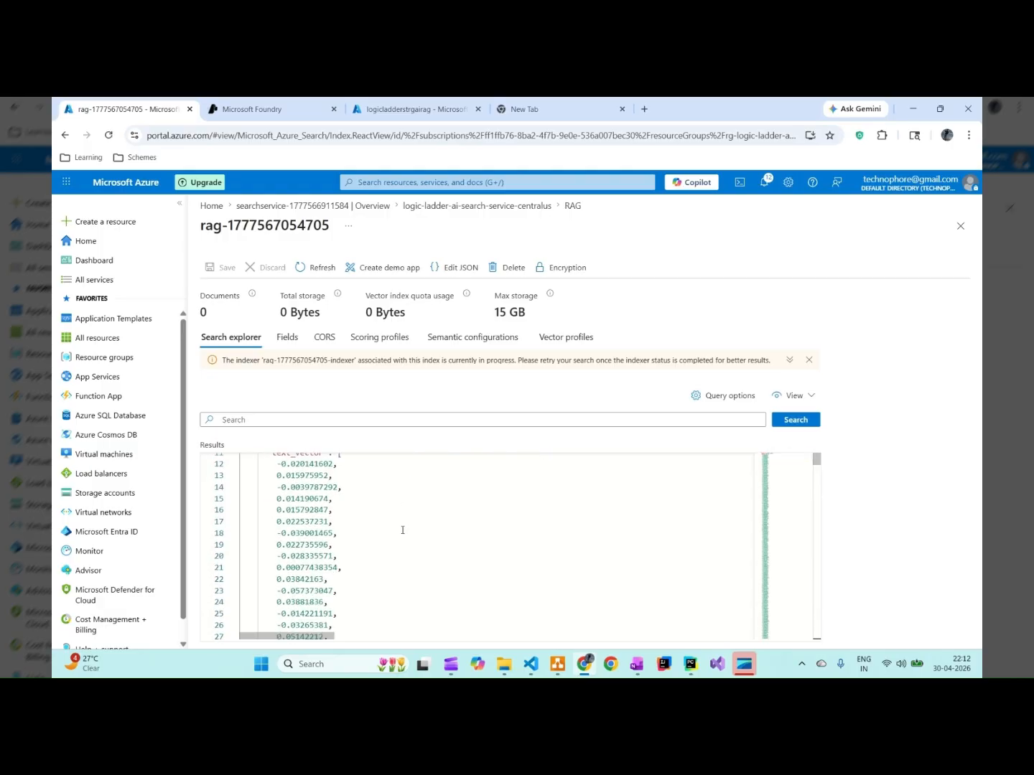
{"action": "scroll", "coordinate": [397, 530], "scroll_direction": "down", "scroll_amount": 12}
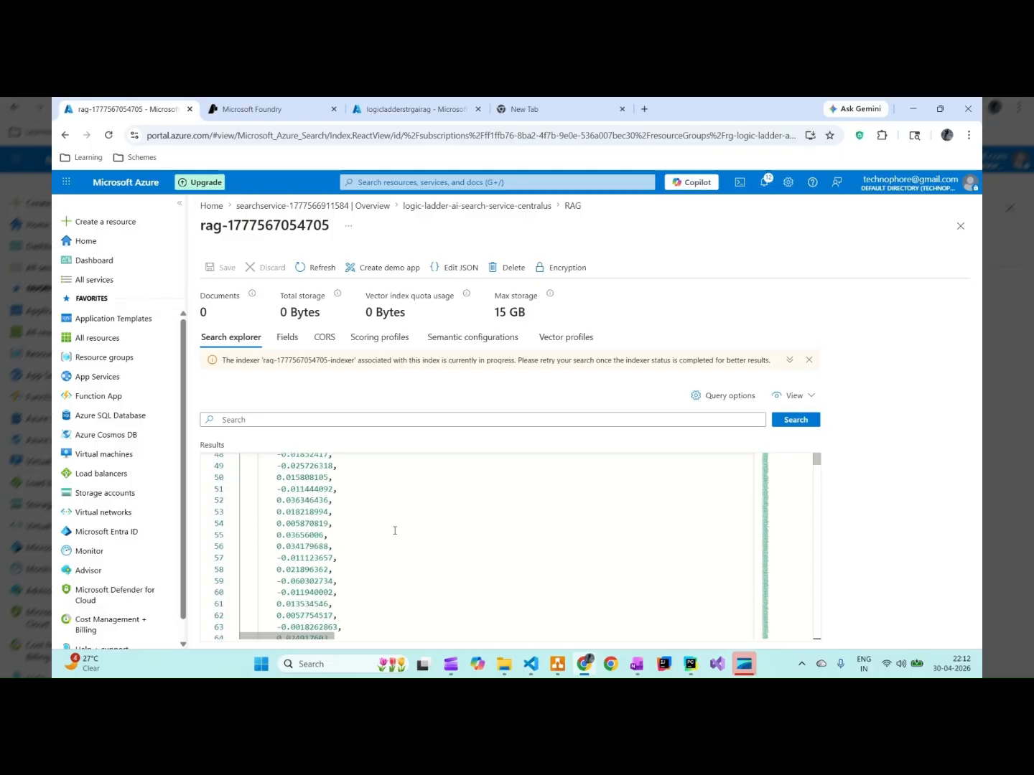
{"action": "left_click_drag", "start_coordinate": [281, 515], "coordinate": [404, 575]}
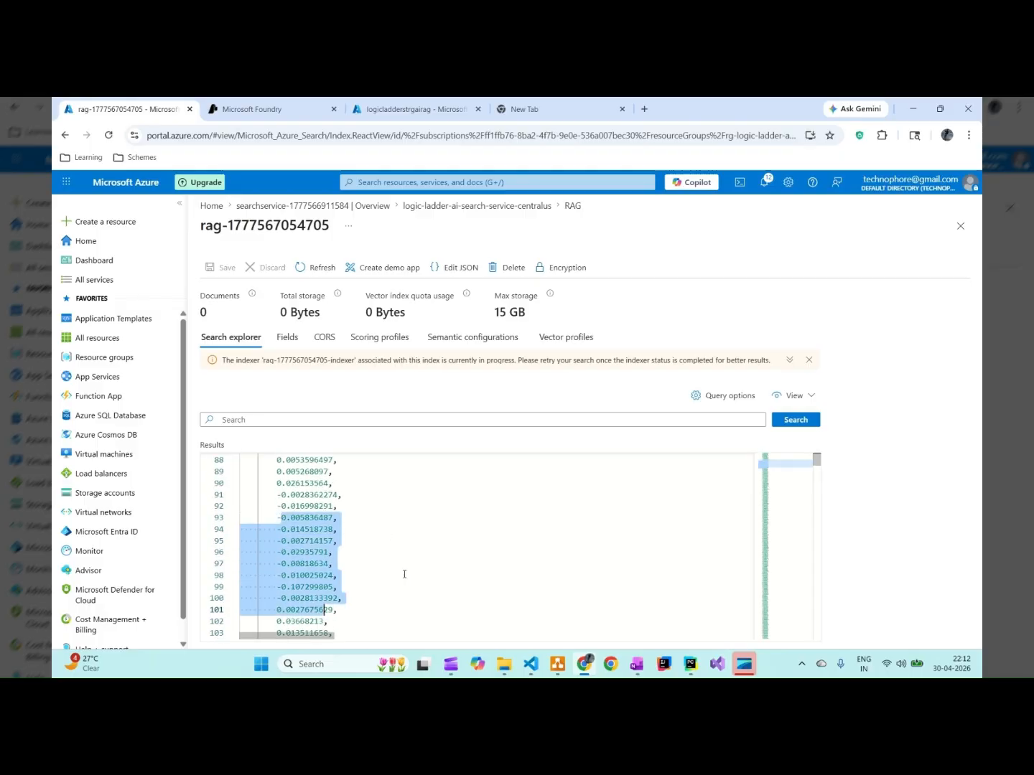
{"action": "scroll", "coordinate": [439, 547], "scroll_direction": "up", "scroll_amount": 5}
Make the index's text_vector field non-retrievable and save the index
{"action": "left_click", "coordinate": [287, 338]}
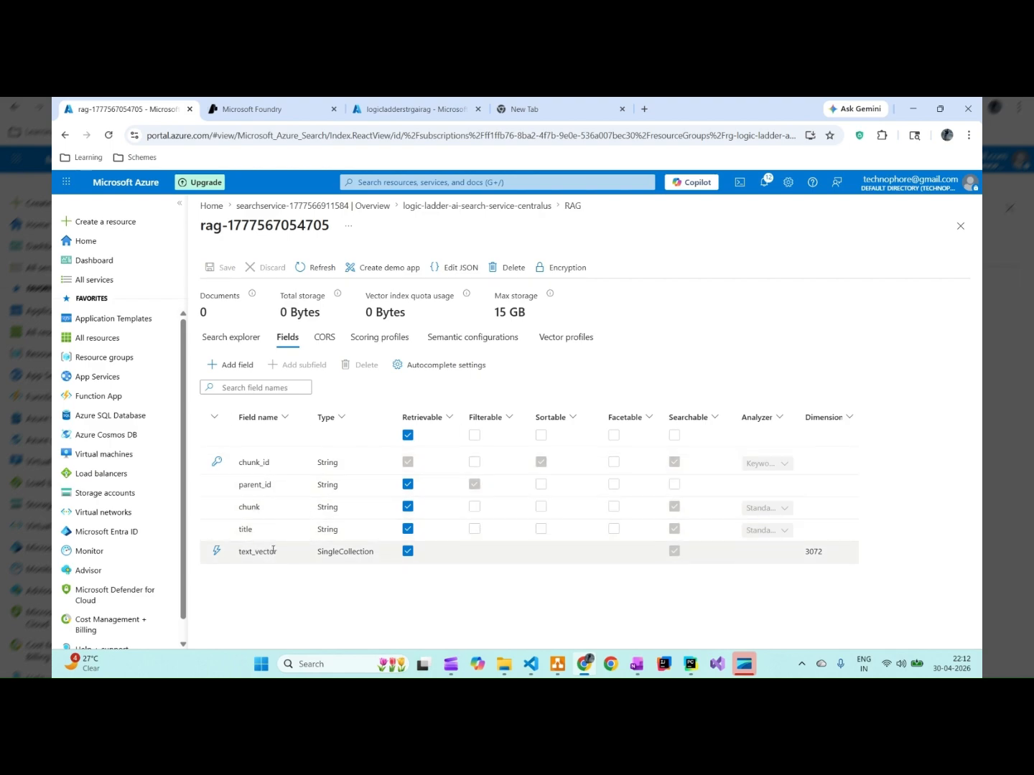
{"action": "left_click", "coordinate": [407, 552]}
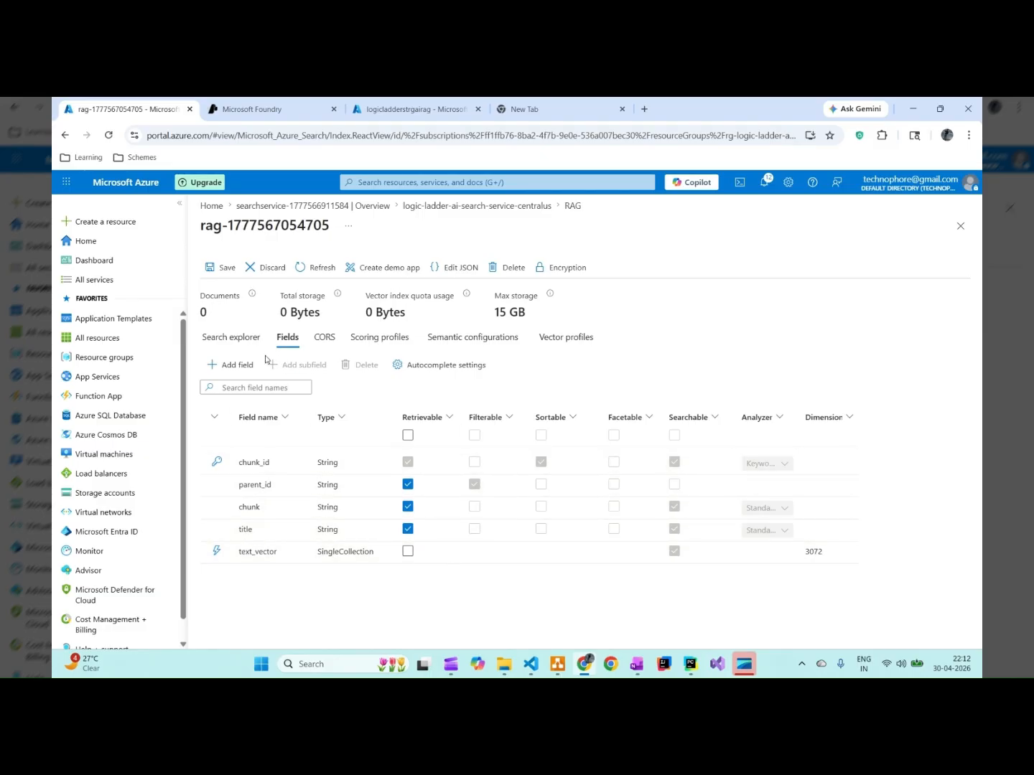
{"action": "left_click", "coordinate": [223, 267]}
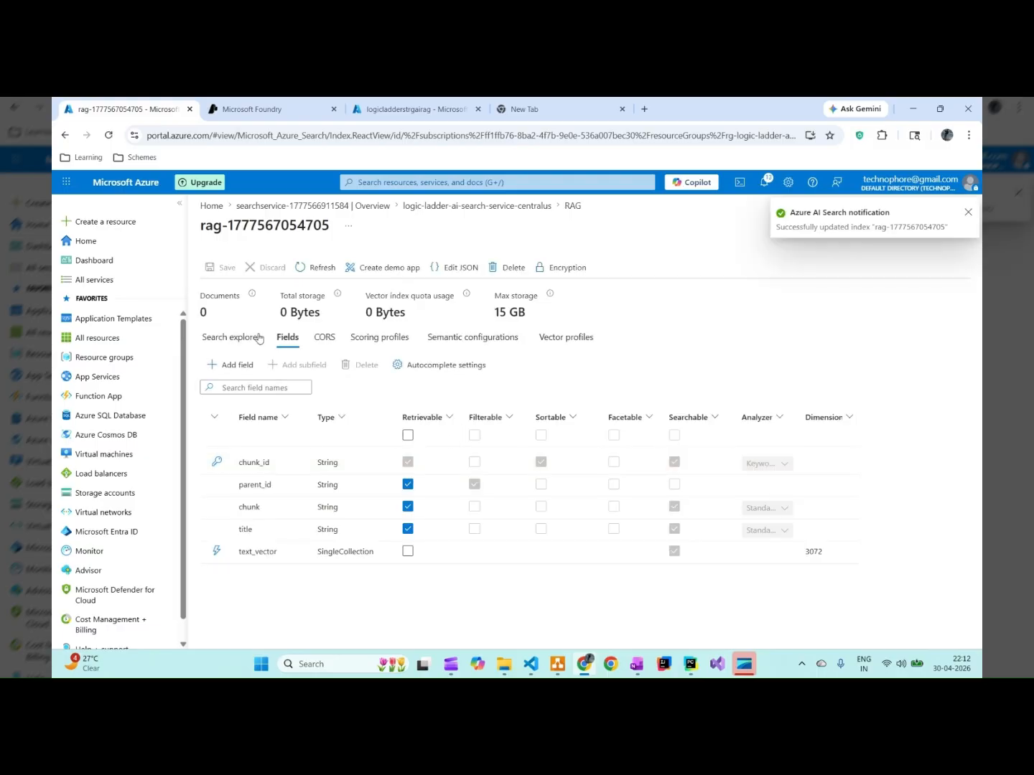
Rerun the empty search on the index and examine the chunks, source document titles and index name
{"action": "left_click", "coordinate": [241, 338]}
{"action": "left_click", "coordinate": [796, 419]}
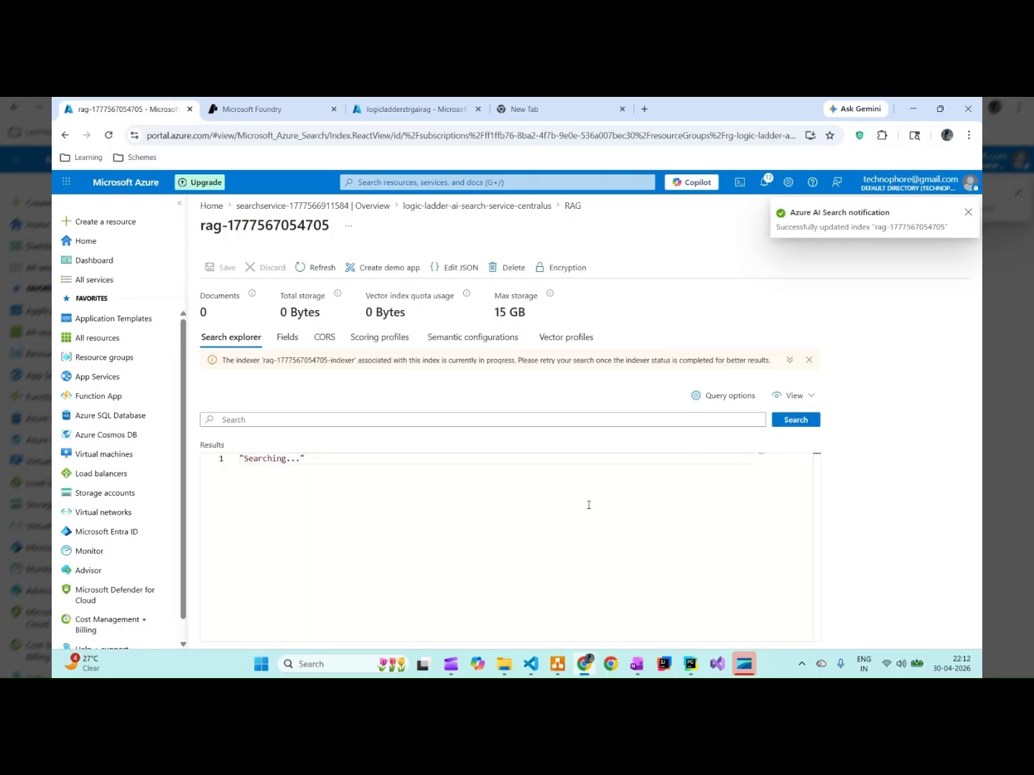
{"action": "scroll", "coordinate": [430, 560], "scroll_direction": "up", "scroll_amount": 10}
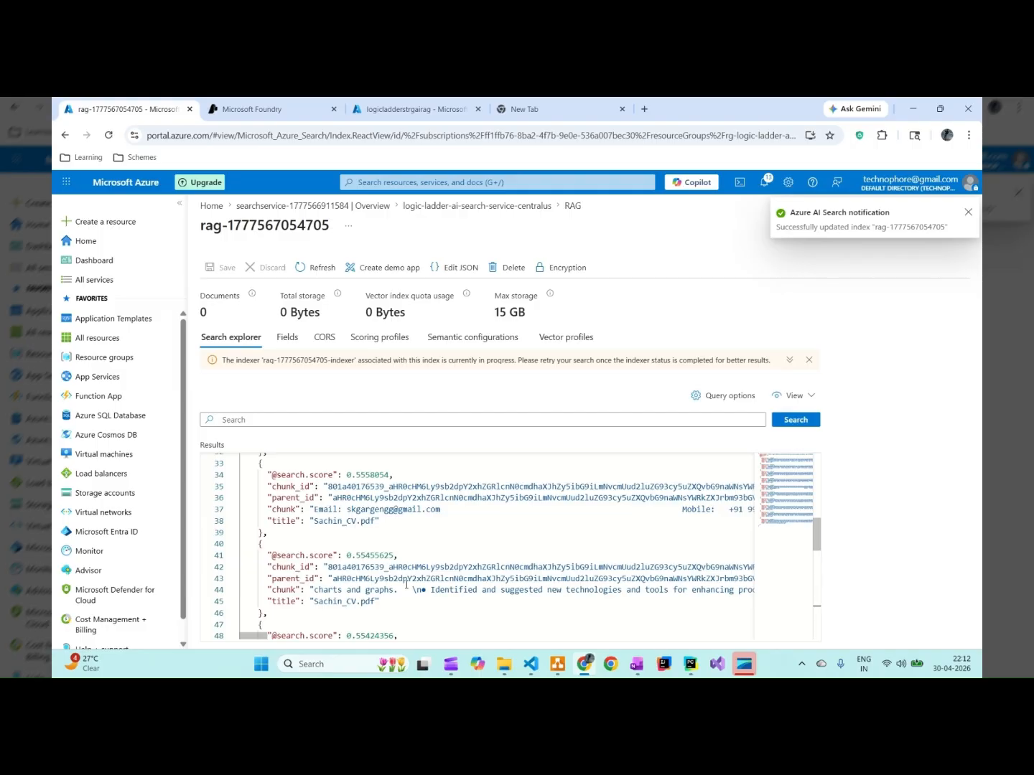
{"action": "scroll", "coordinate": [786, 489], "scroll_direction": "down", "scroll_amount": 15}
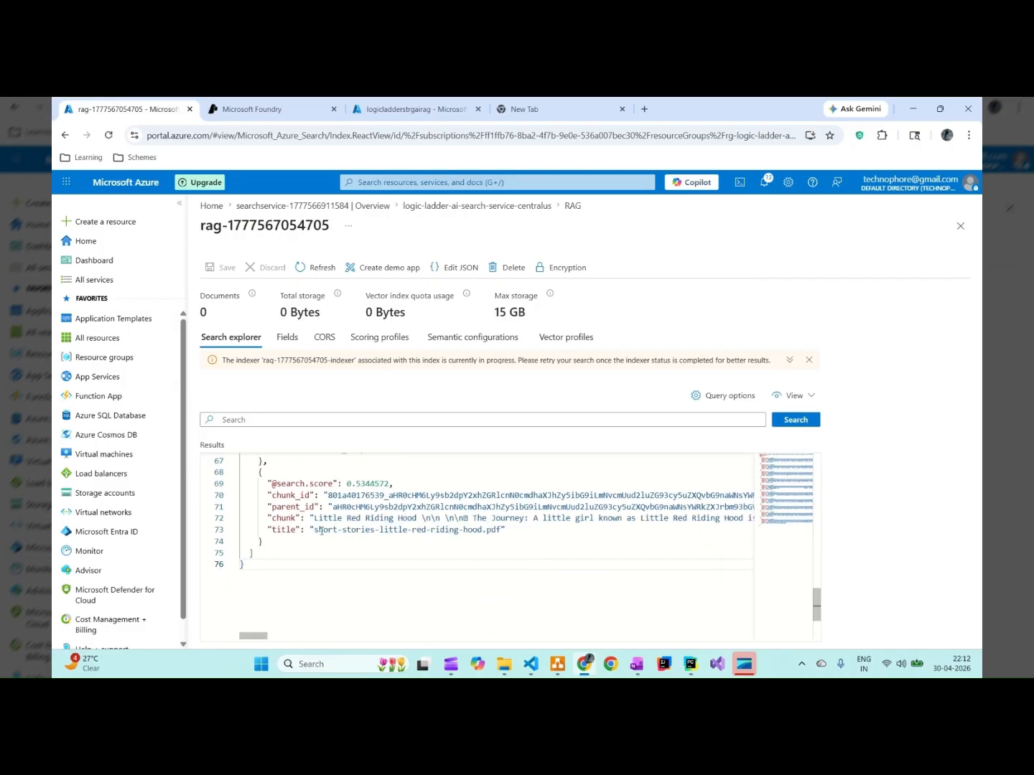
{"action": "left_click_drag", "start_coordinate": [321, 531], "coordinate": [486, 531]}
{"action": "scroll", "coordinate": [491, 541], "scroll_direction": "up", "scroll_amount": 10}
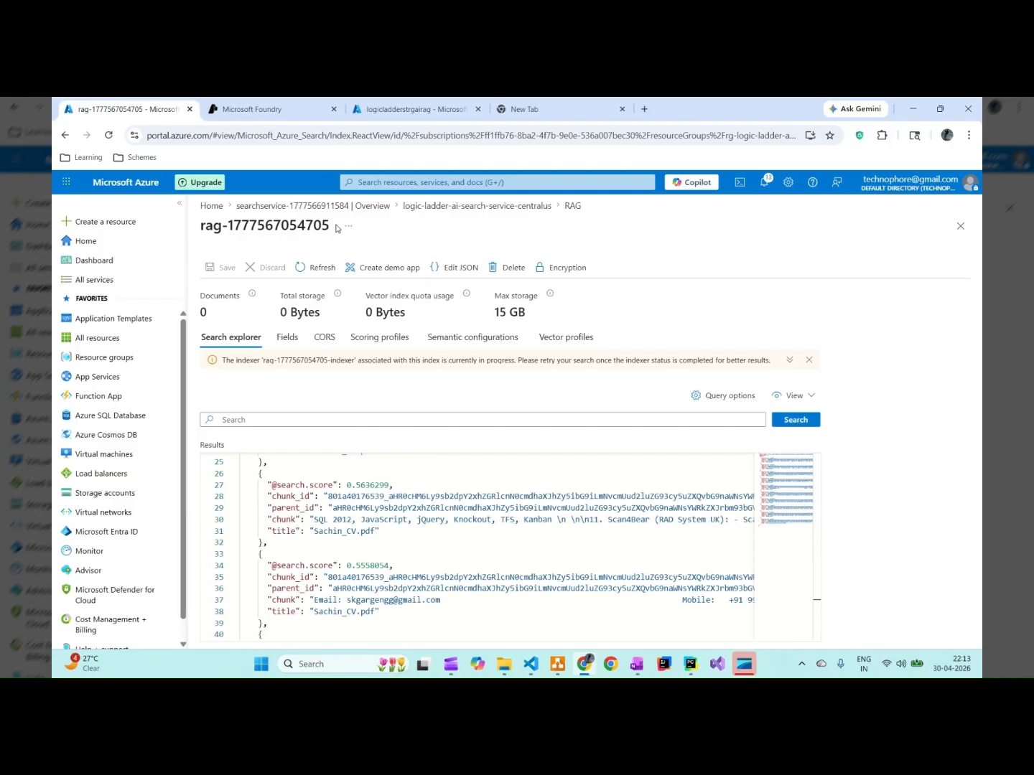
{"action": "left_click_drag", "start_coordinate": [330, 225], "coordinate": [195, 225]}
Switch to Microsoft Foundry and start connecting logic-ladder-ai-agent to a Foundry IQ knowledge base
{"action": "left_click", "coordinate": [300, 111]}
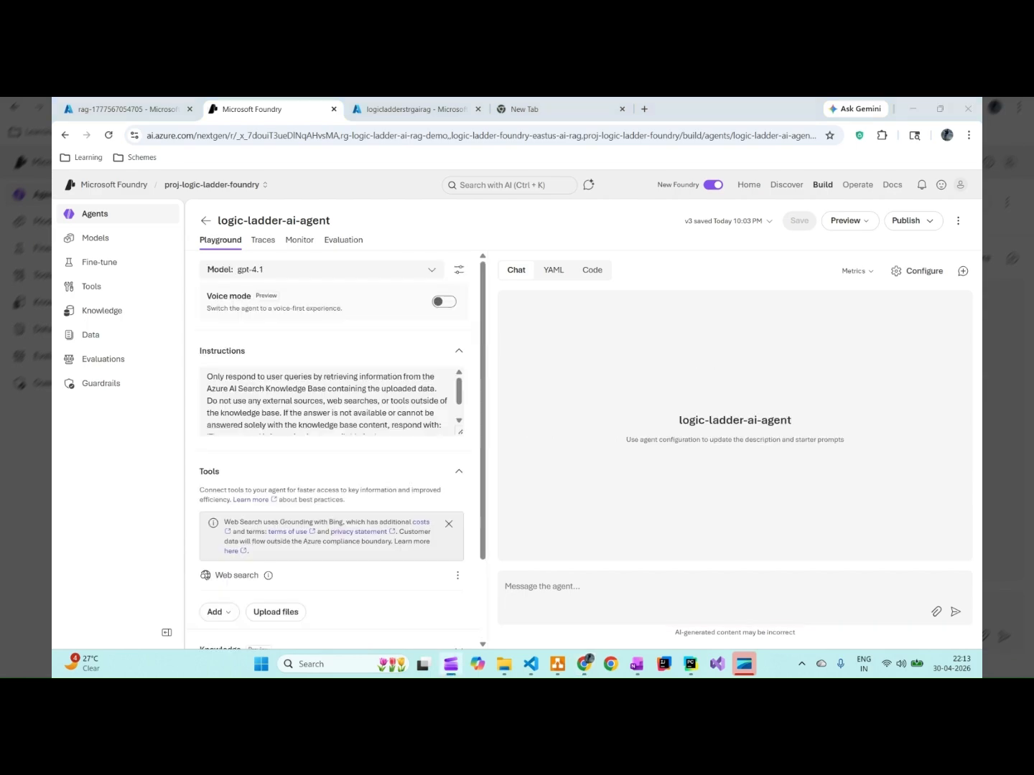
{"action": "scroll", "coordinate": [397, 344], "scroll_direction": "down", "scroll_amount": 3}
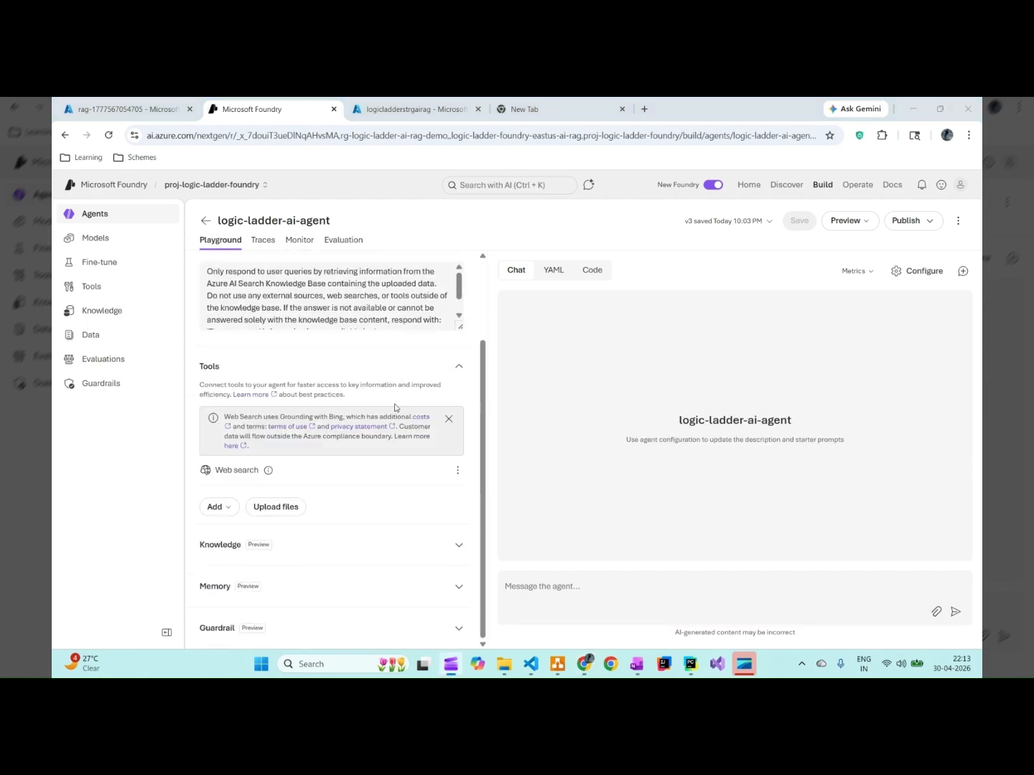
{"action": "left_click", "coordinate": [431, 548]}
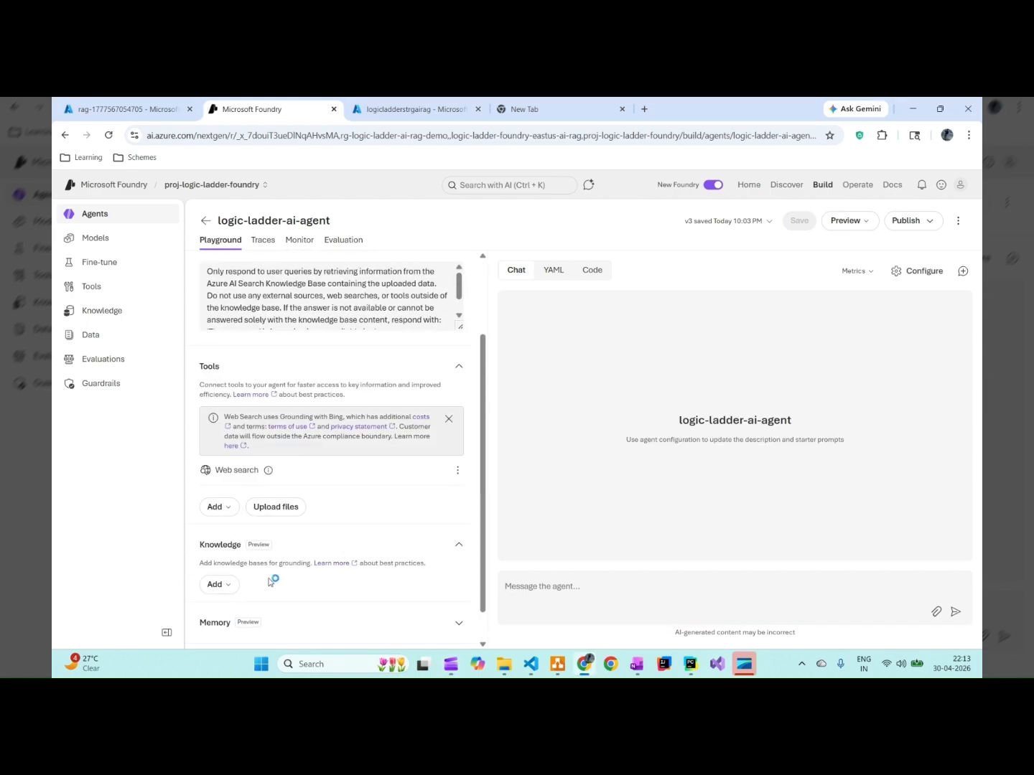
{"action": "left_click", "coordinate": [229, 587]}
{"action": "left_click", "coordinate": [254, 608]}
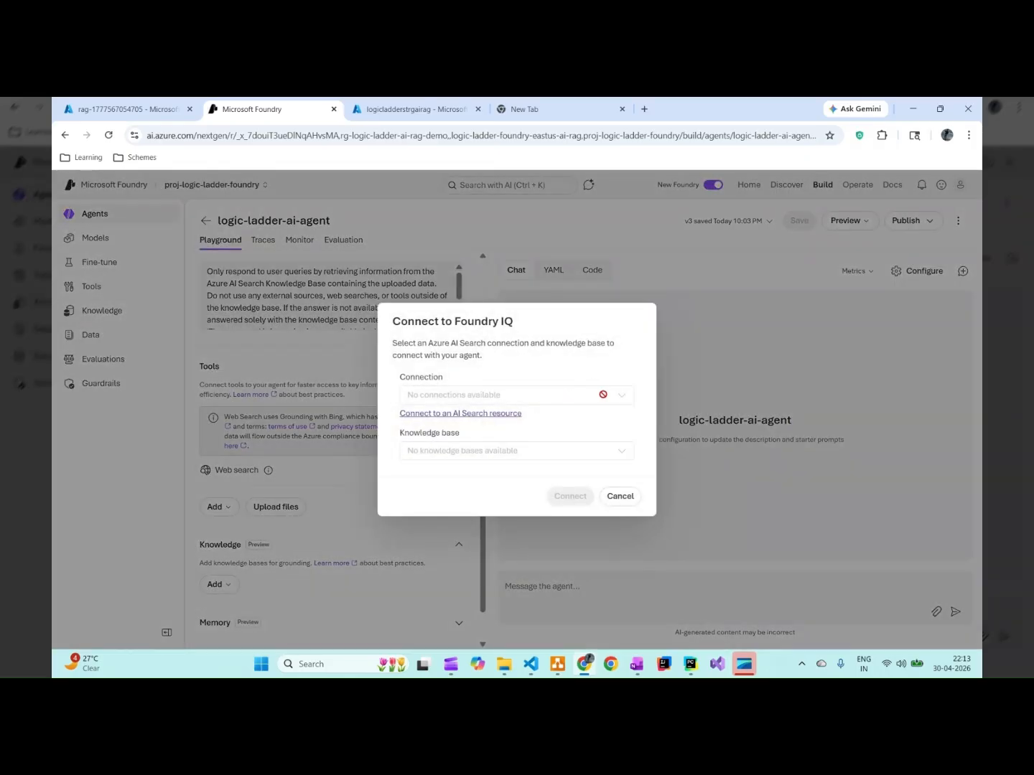
Connect Foundry IQ to the AI Search resource logic-ladder-ai-search-service-centralus using API Key authentication
{"action": "left_click", "coordinate": [455, 414]}
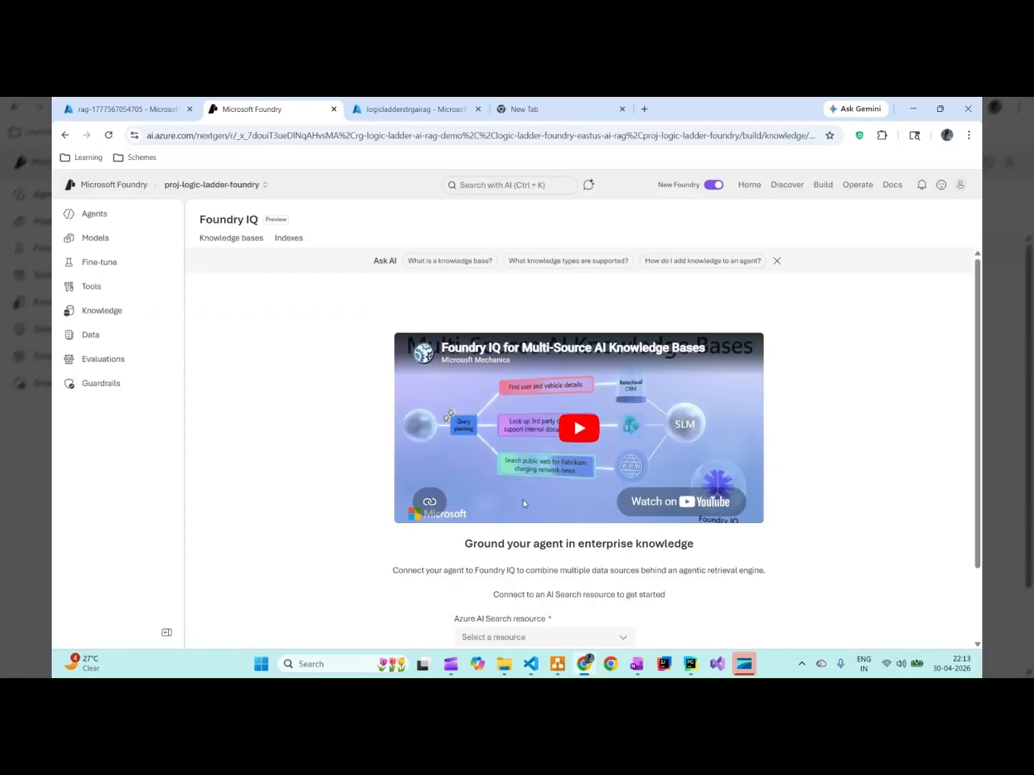
{"action": "scroll", "coordinate": [559, 509], "scroll_direction": "down", "scroll_amount": 1}
{"action": "left_click", "coordinate": [623, 551]}
{"action": "left_click", "coordinate": [498, 589]}
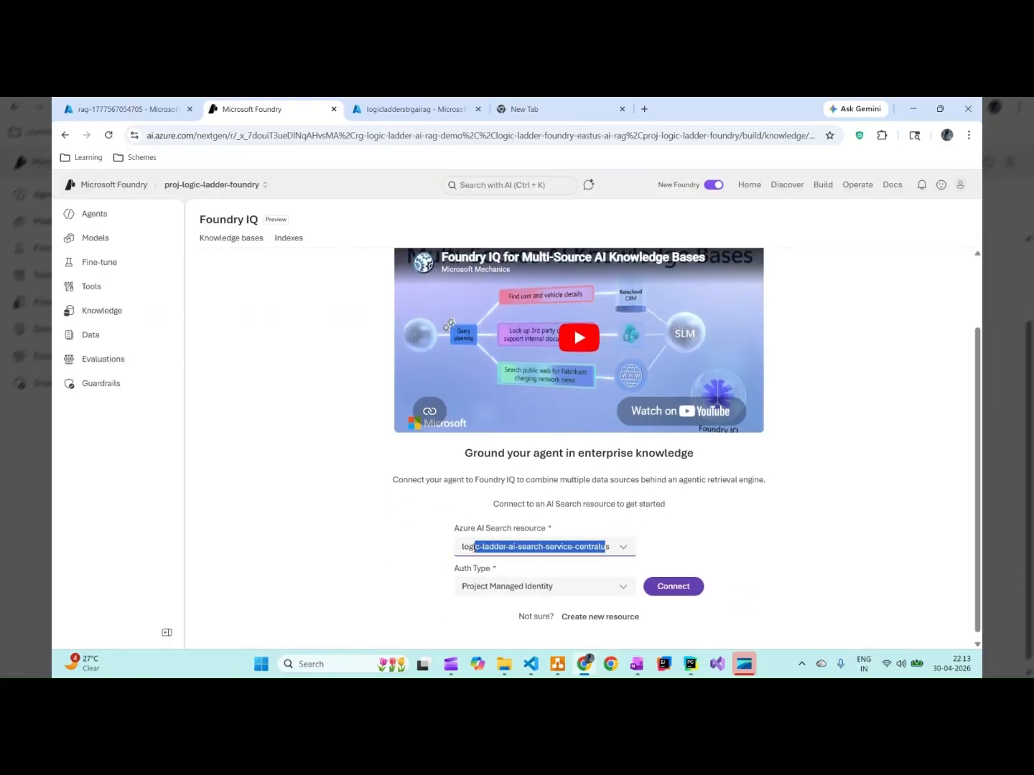
{"action": "left_click", "coordinate": [611, 587]}
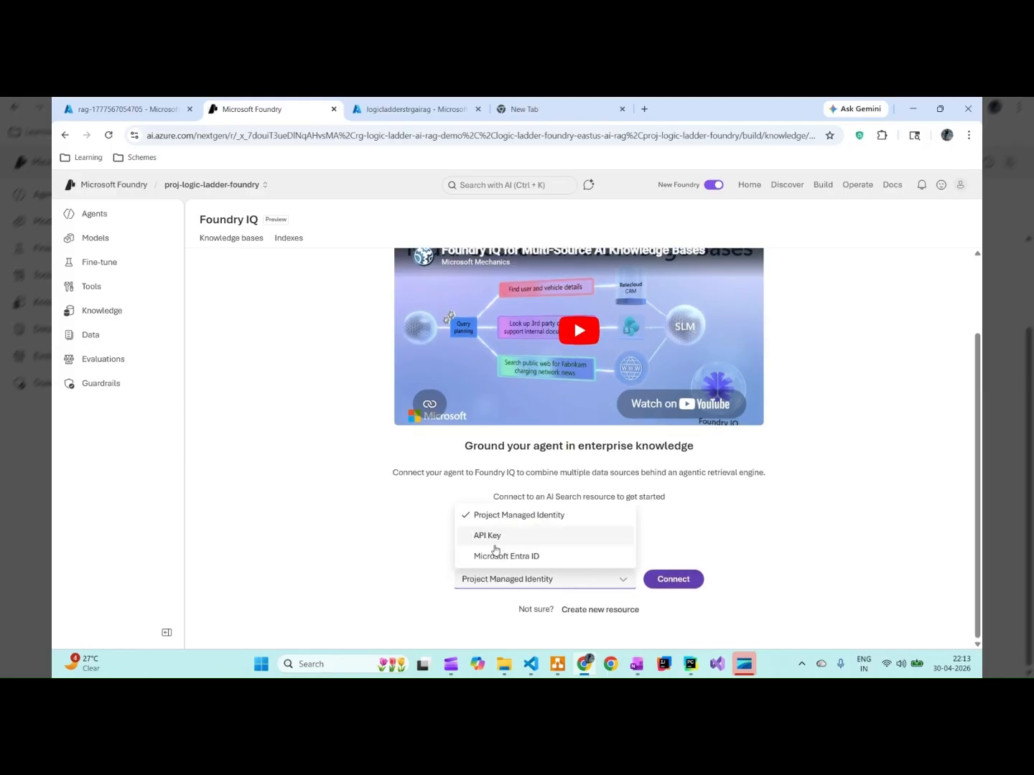
{"action": "left_click", "coordinate": [493, 537]}
{"action": "left_click", "coordinate": [669, 580]}
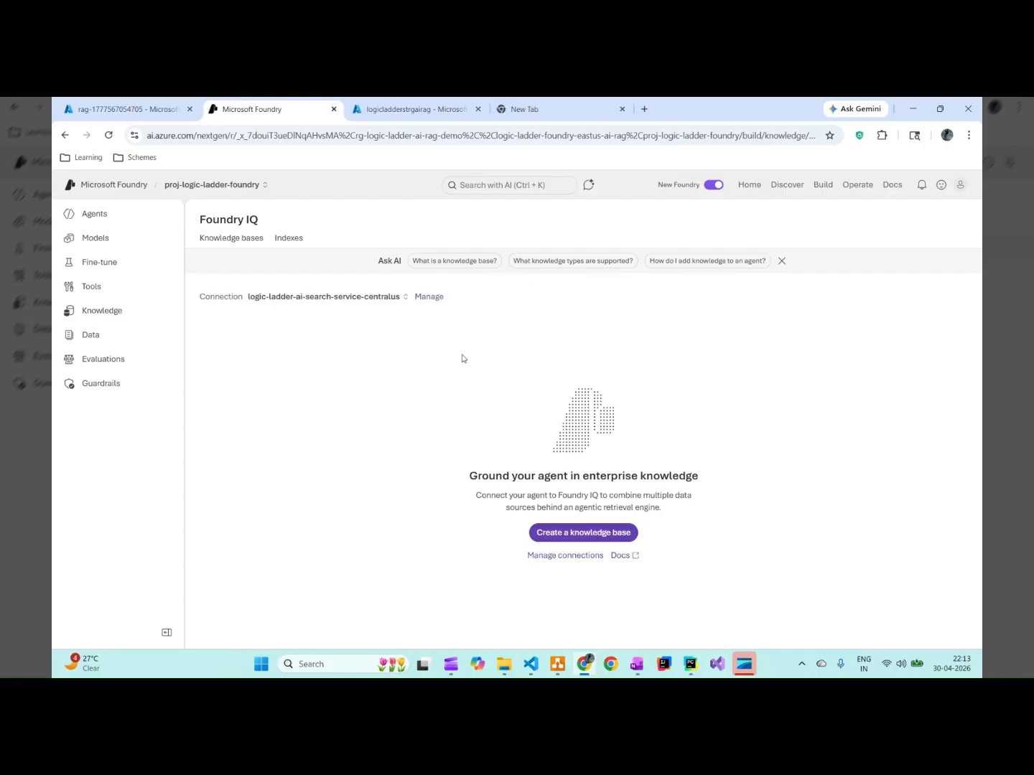
Open the management page of the AI Search connection and check its API key entry under the connected resources
{"action": "left_click", "coordinate": [429, 298]}
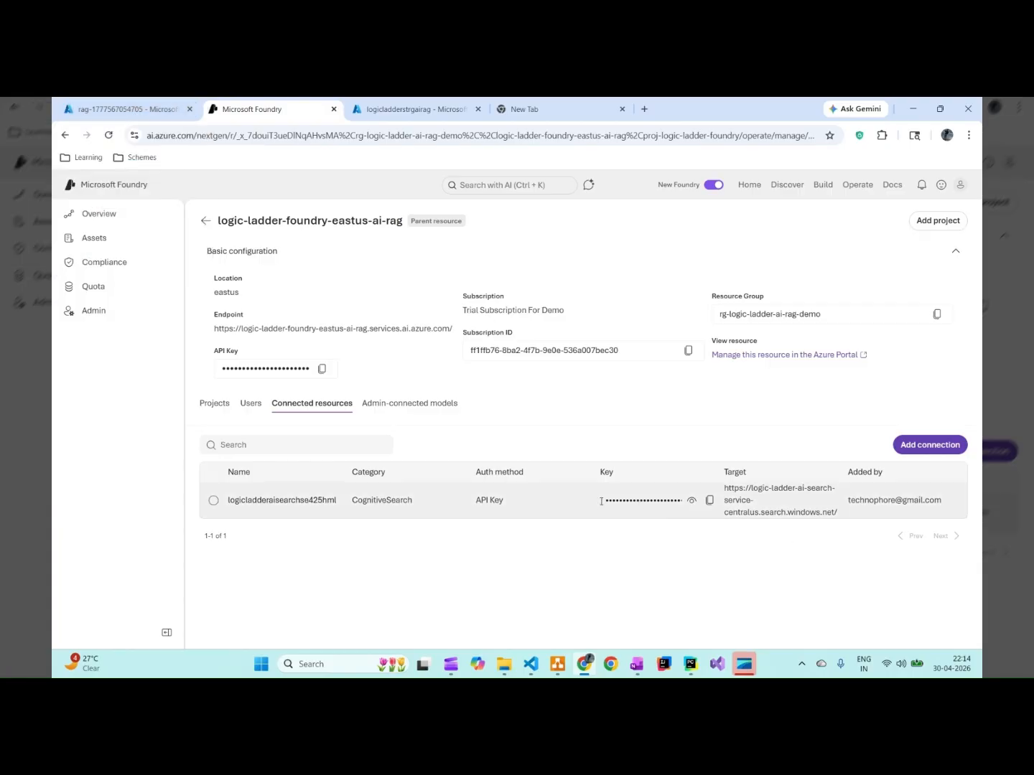
{"action": "left_click_drag", "start_coordinate": [601, 501], "coordinate": [684, 503]}
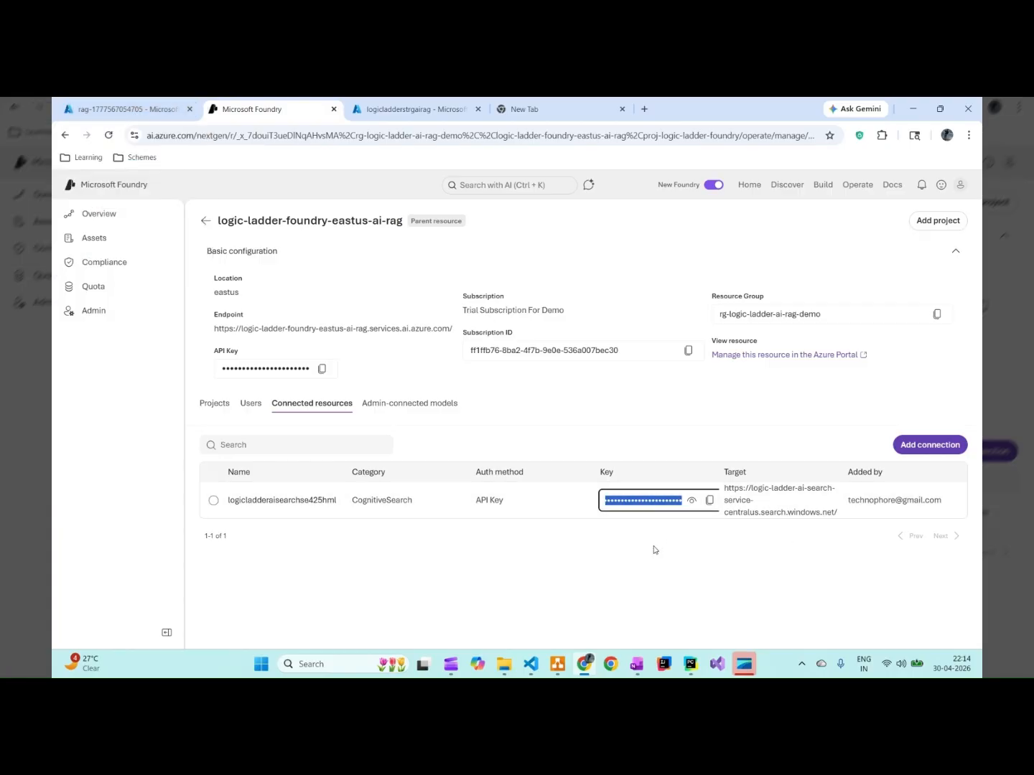
Return to the build area of proj-logic-ladder-foundry and open logic-ladder-ai-agent in the playground
{"action": "left_click", "coordinate": [206, 222]}
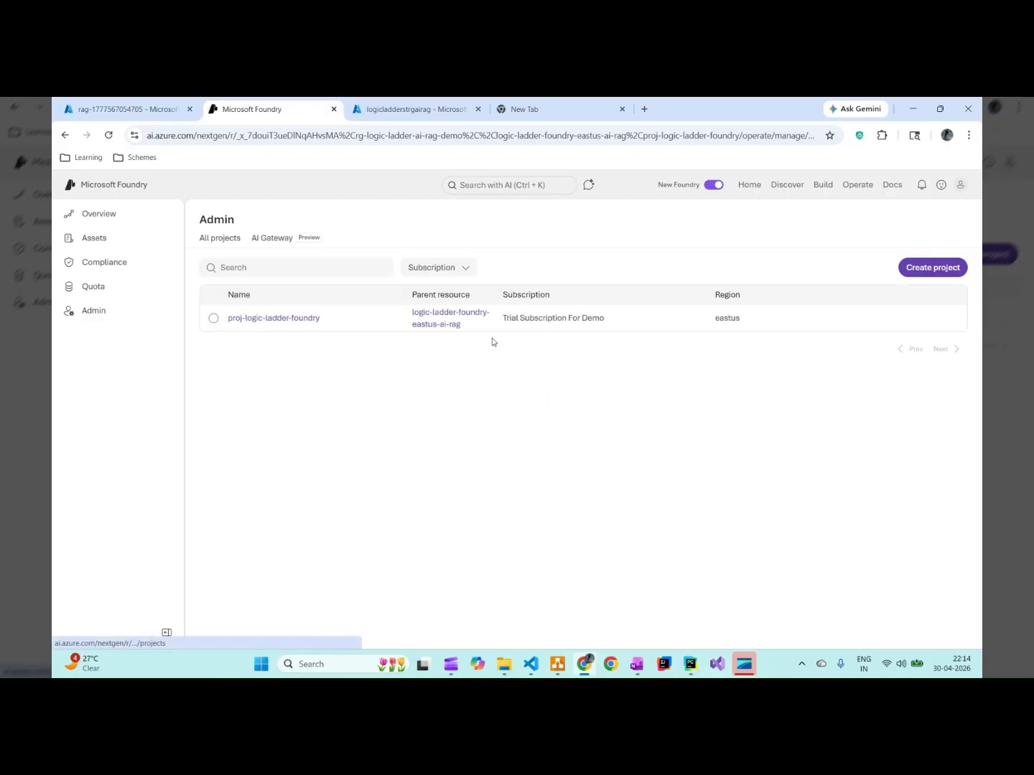
{"action": "left_click", "coordinate": [303, 320]}
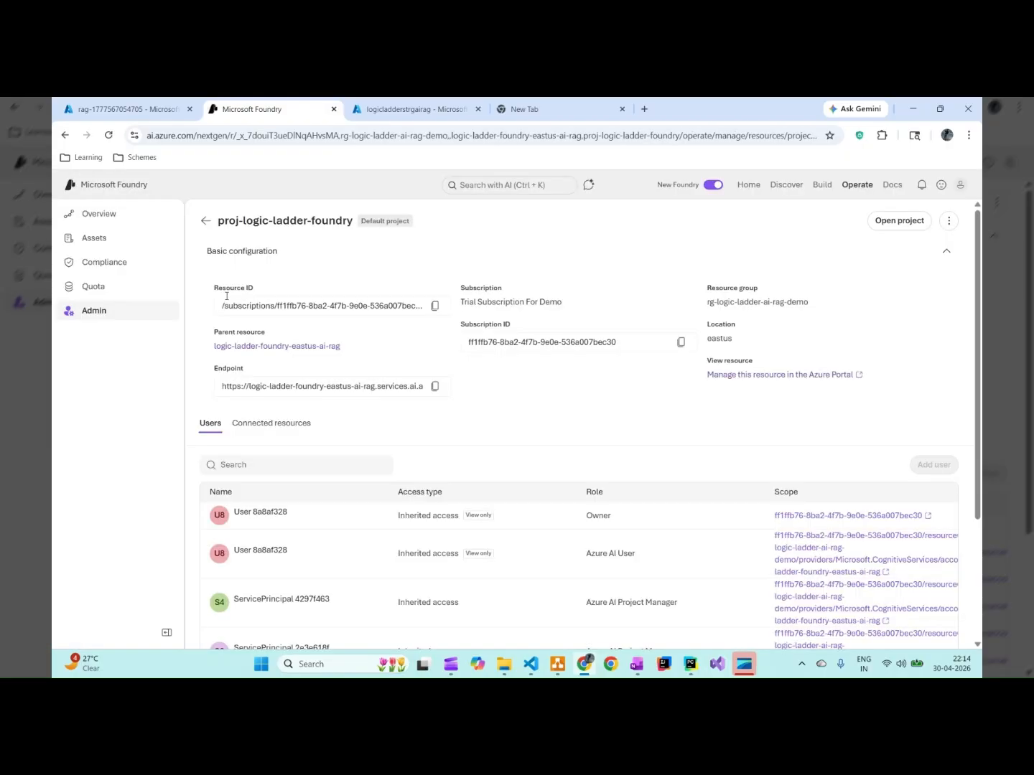
{"action": "left_click", "coordinate": [820, 185]}
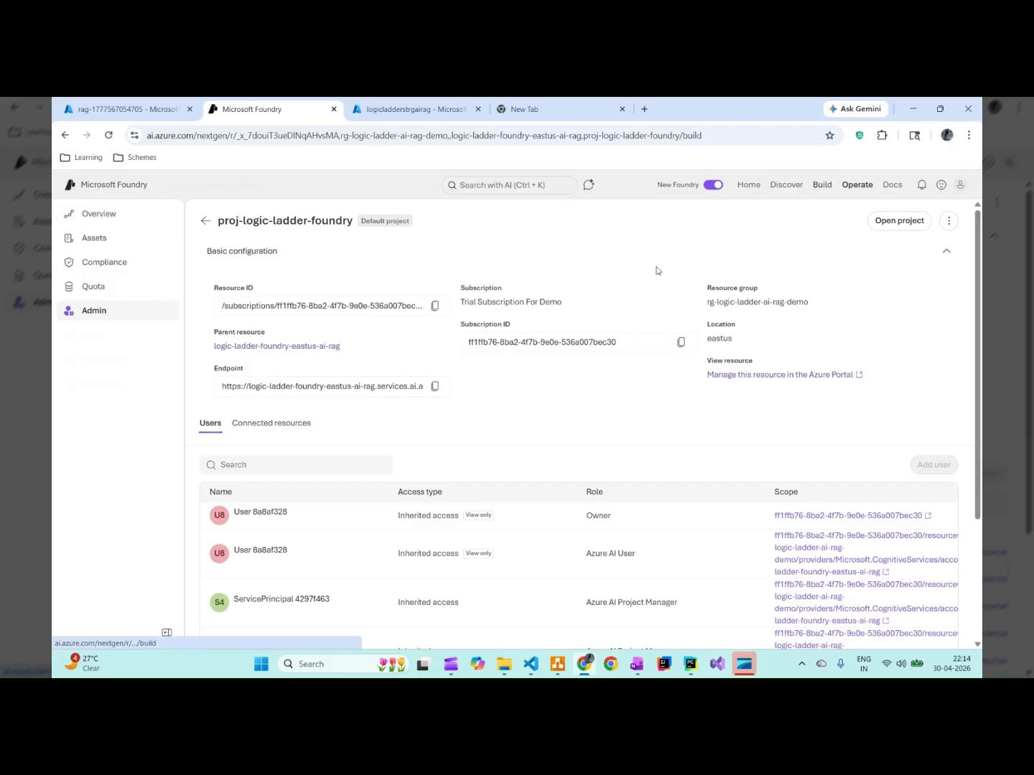
{"action": "left_click", "coordinate": [280, 355]}
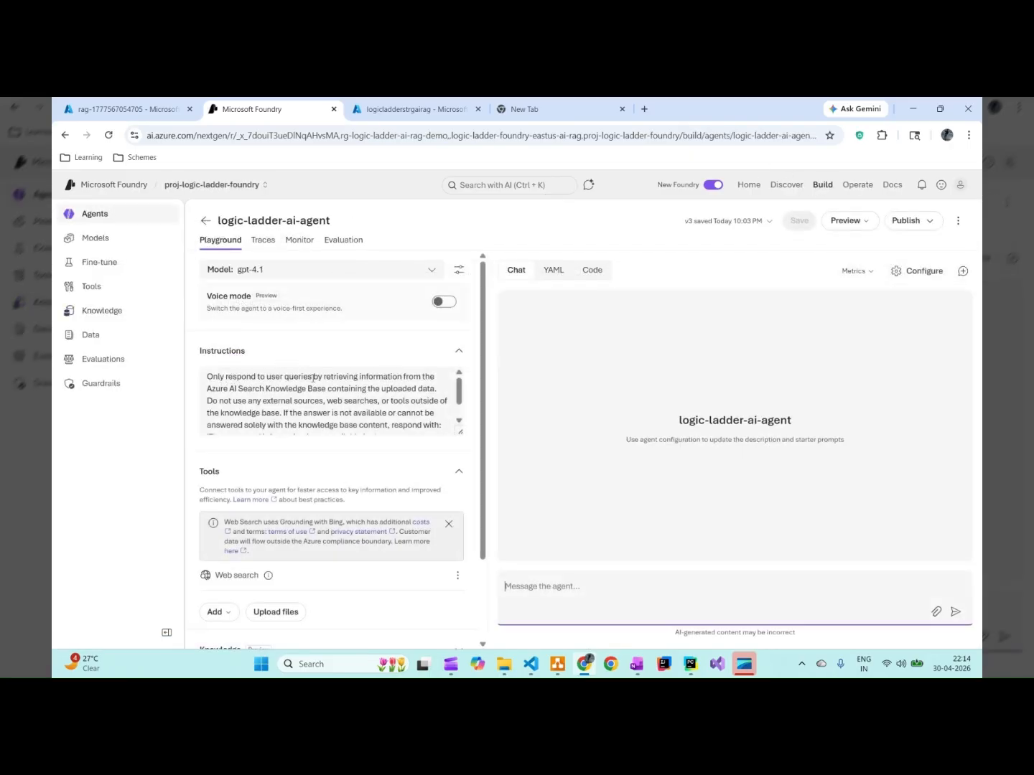
Add the Azure AI search tool to the agent and choose the connection logic-ladder-ai-search-service-centralus
{"action": "scroll", "coordinate": [344, 402], "scroll_direction": "down", "scroll_amount": 3}
{"action": "scroll", "coordinate": [404, 492], "scroll_direction": "down", "scroll_amount": 3}
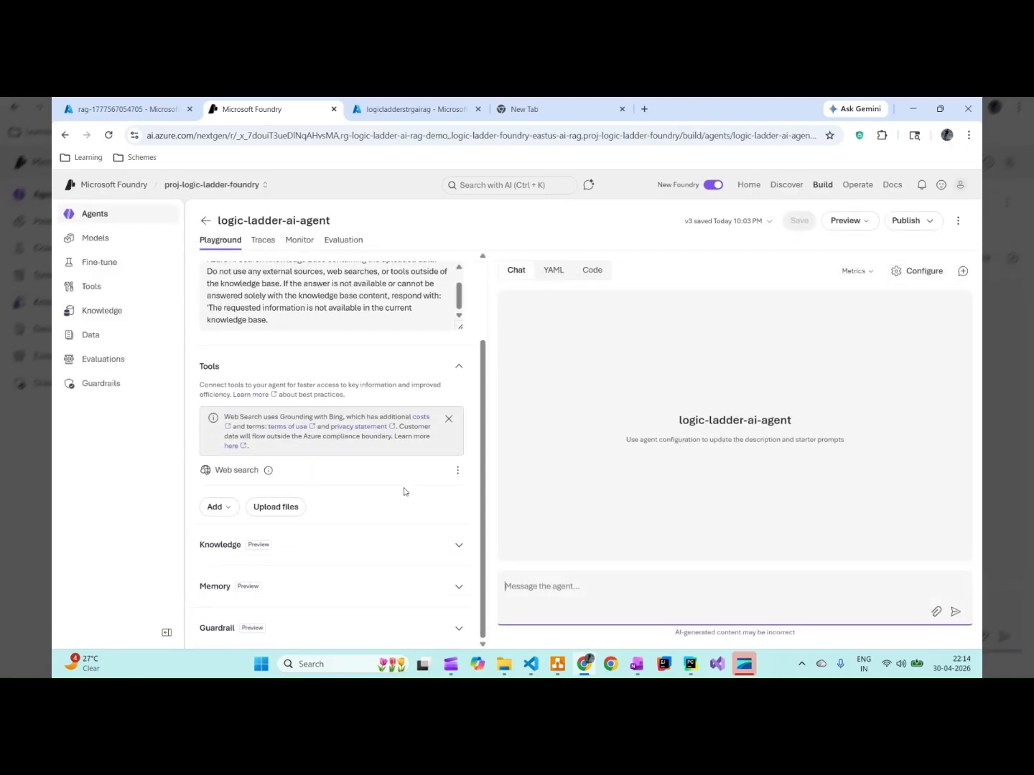
{"action": "left_click", "coordinate": [216, 508]}
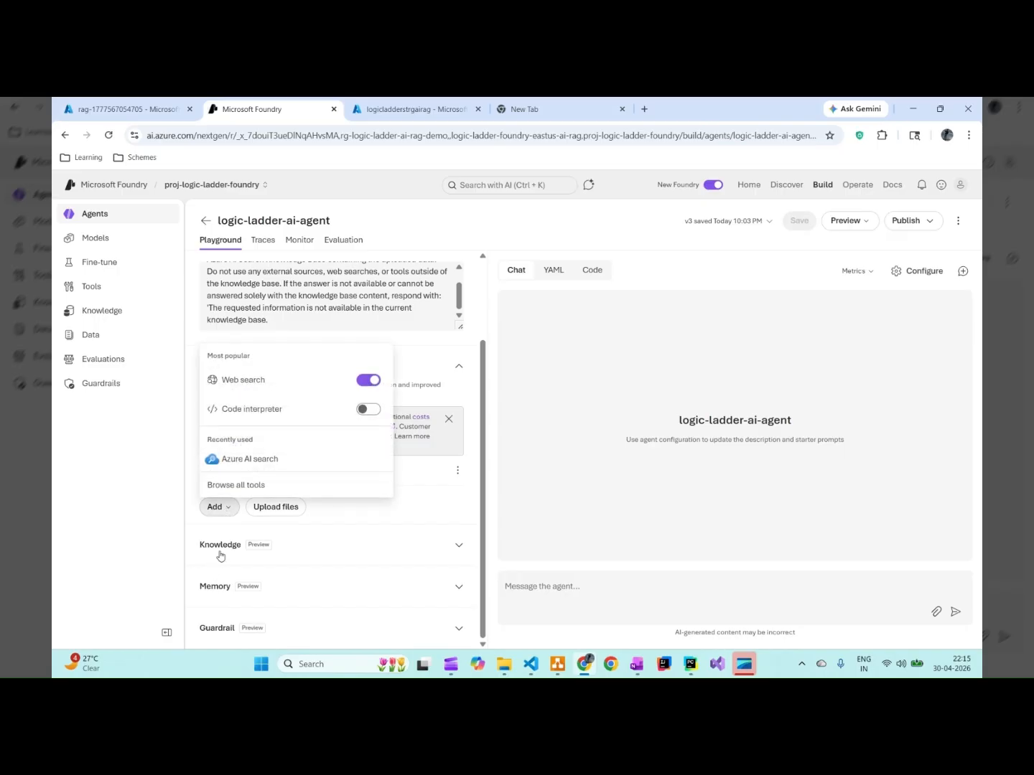
{"action": "left_click", "coordinate": [243, 486]}
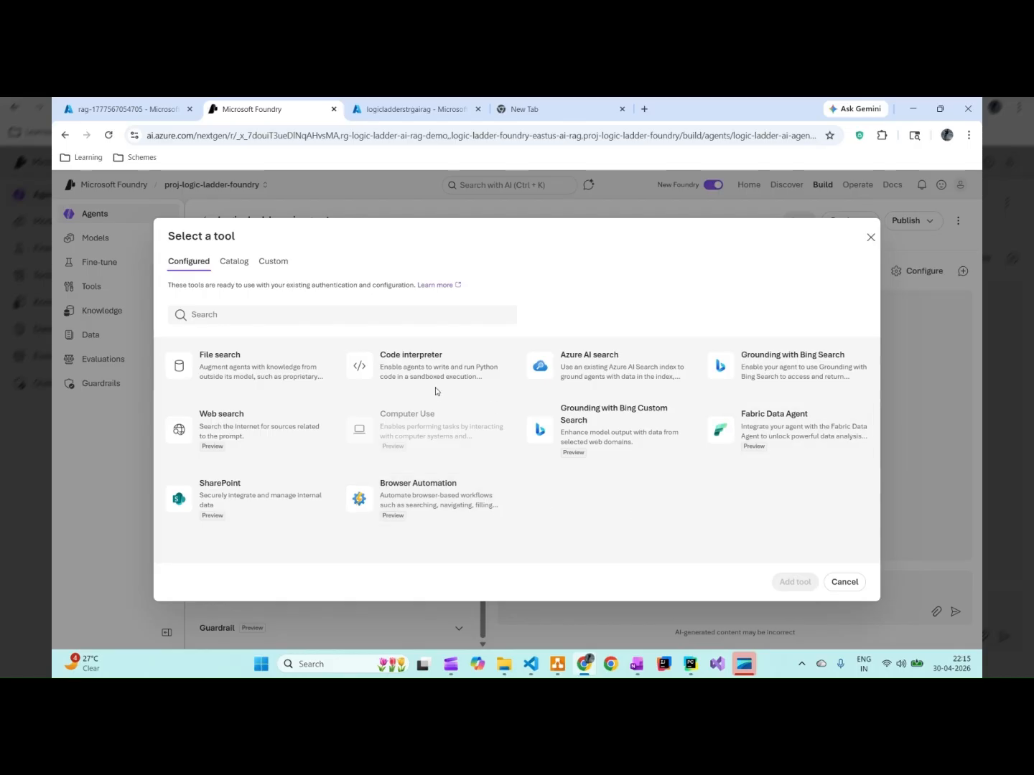
{"action": "left_click", "coordinate": [237, 263]}
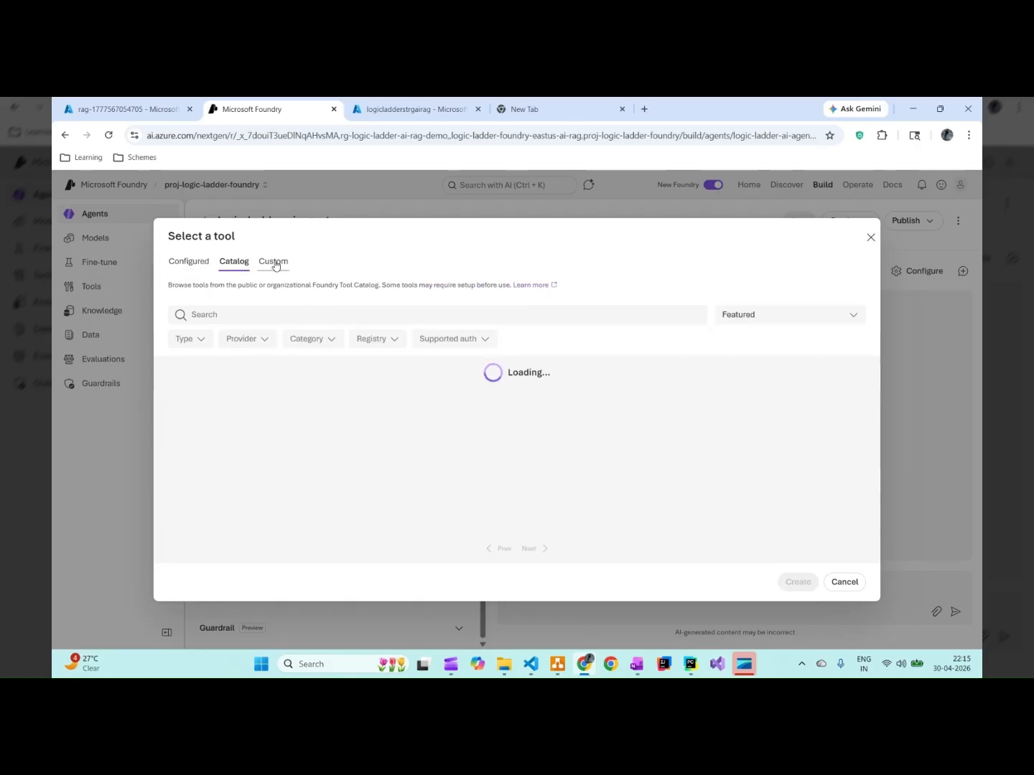
{"action": "scroll", "coordinate": [271, 413], "scroll_direction": "down", "scroll_amount": 5}
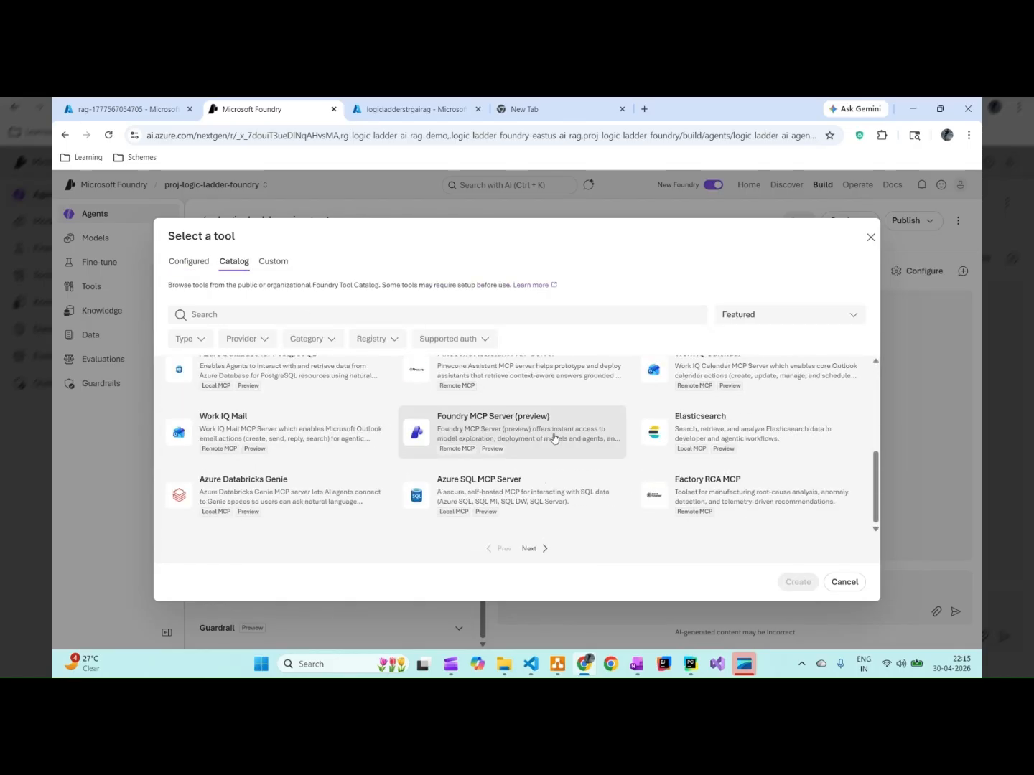
{"action": "scroll", "coordinate": [553, 439], "scroll_direction": "up", "scroll_amount": 5}
{"action": "left_click", "coordinate": [190, 264]}
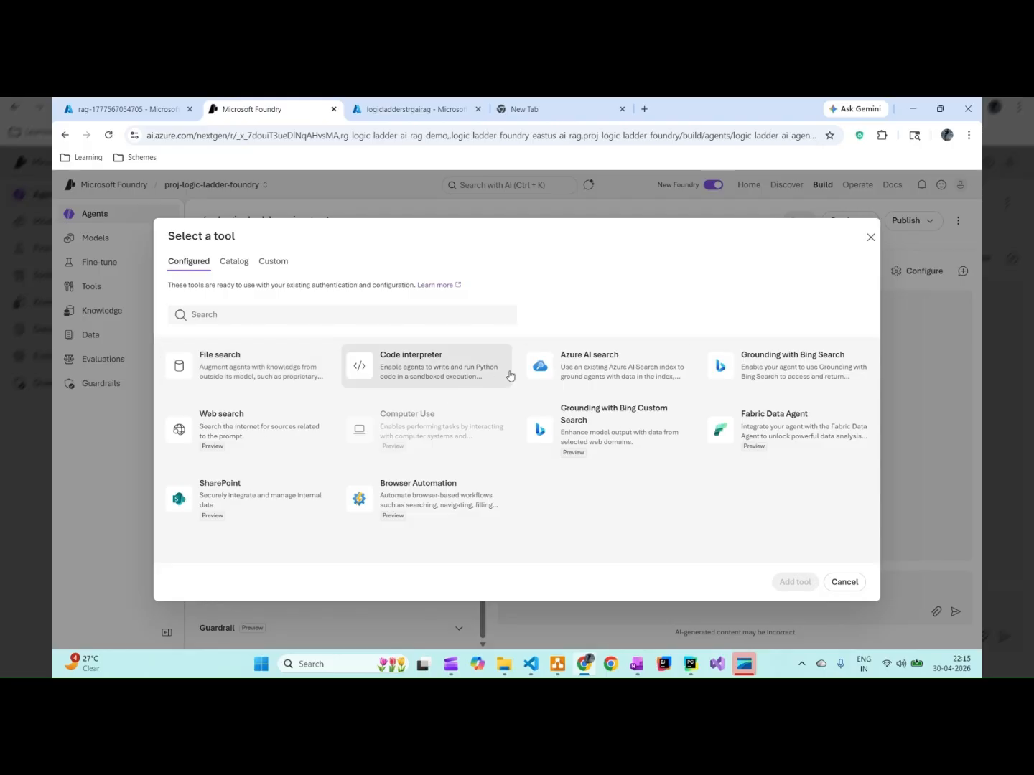
{"action": "left_click", "coordinate": [593, 369]}
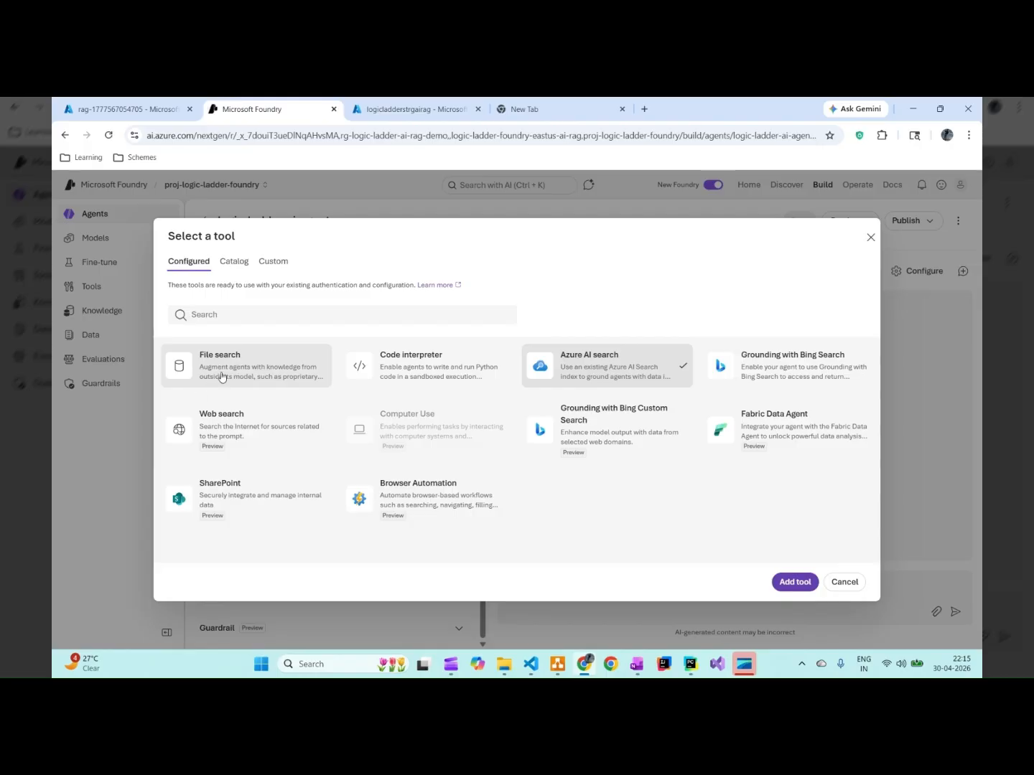
{"action": "left_click", "coordinate": [796, 583]}
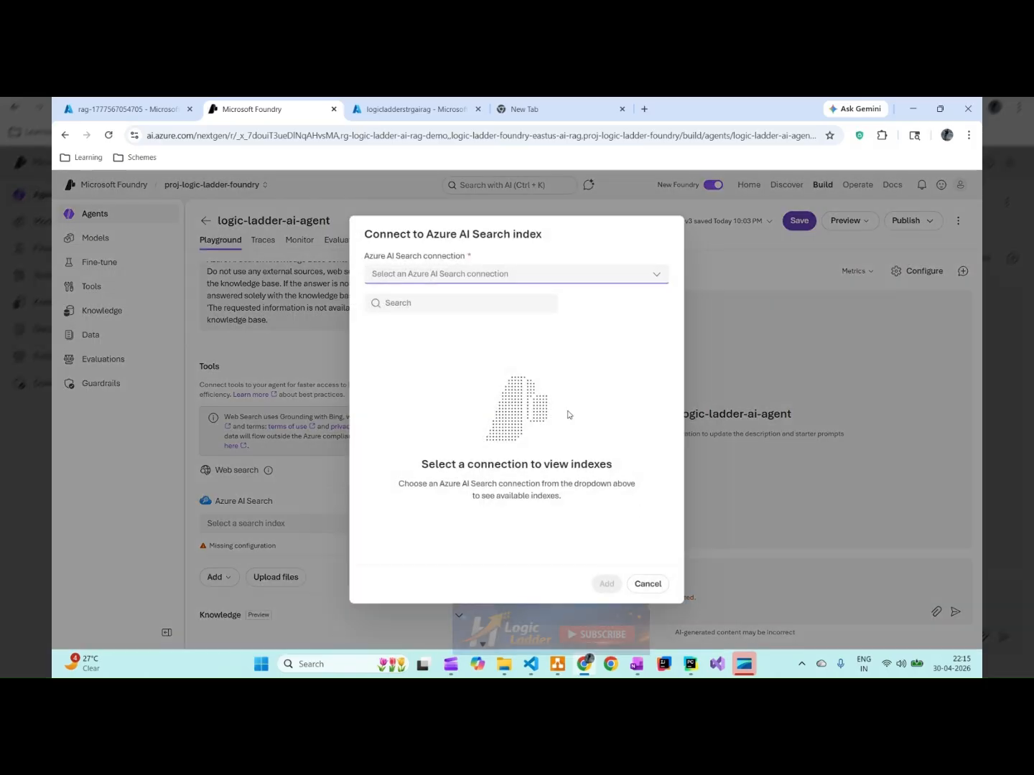
{"action": "left_click", "coordinate": [529, 279]}
{"action": "left_click", "coordinate": [443, 299]}
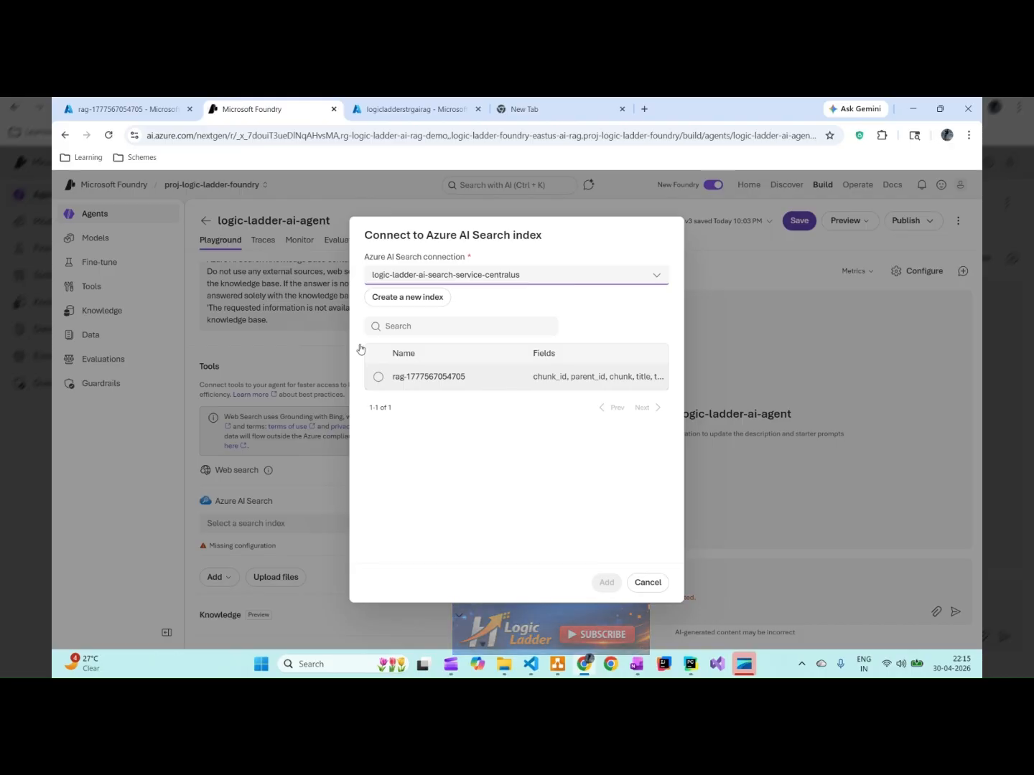
{"action": "left_click", "coordinate": [395, 301]}
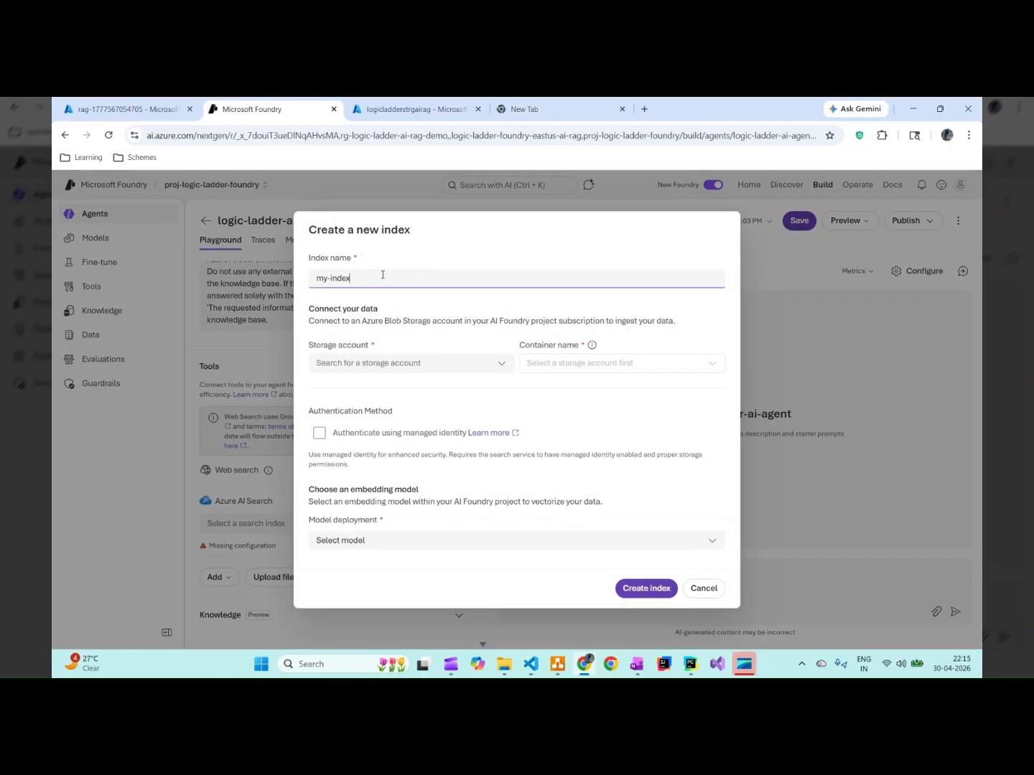
{"action": "left_click", "coordinate": [474, 361]}
{"action": "left_click", "coordinate": [350, 390]}
{"action": "left_click", "coordinate": [645, 360]}
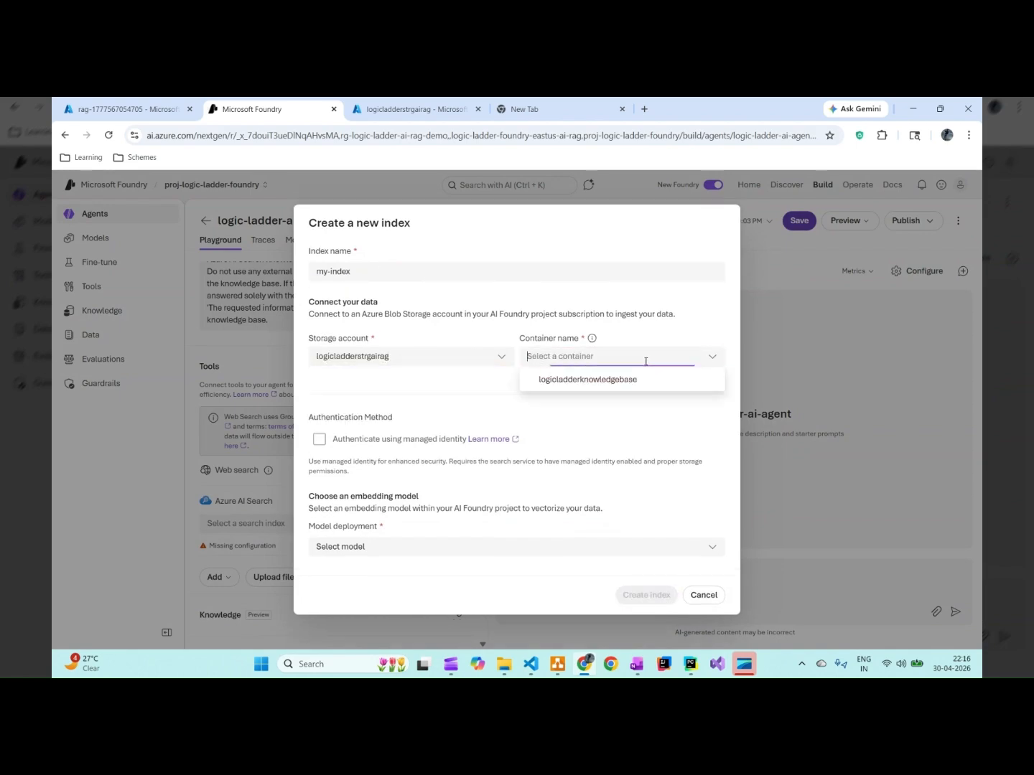
{"action": "left_click", "coordinate": [618, 378]}
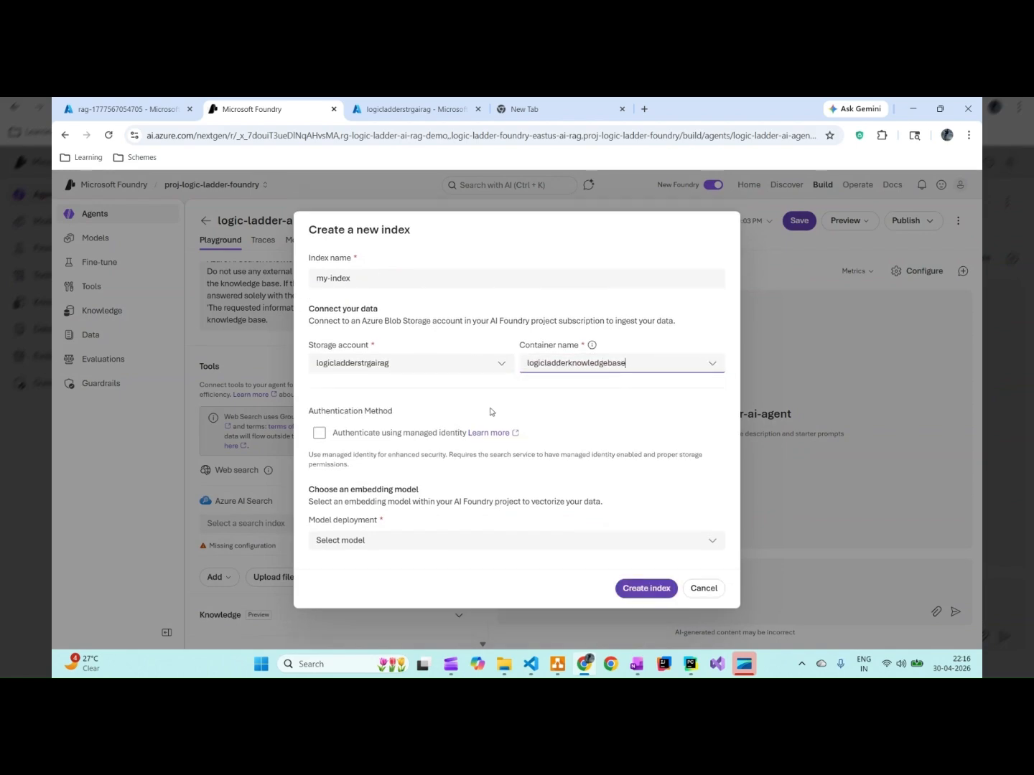
{"action": "left_click", "coordinate": [400, 545]}
{"action": "left_click", "coordinate": [388, 587]}
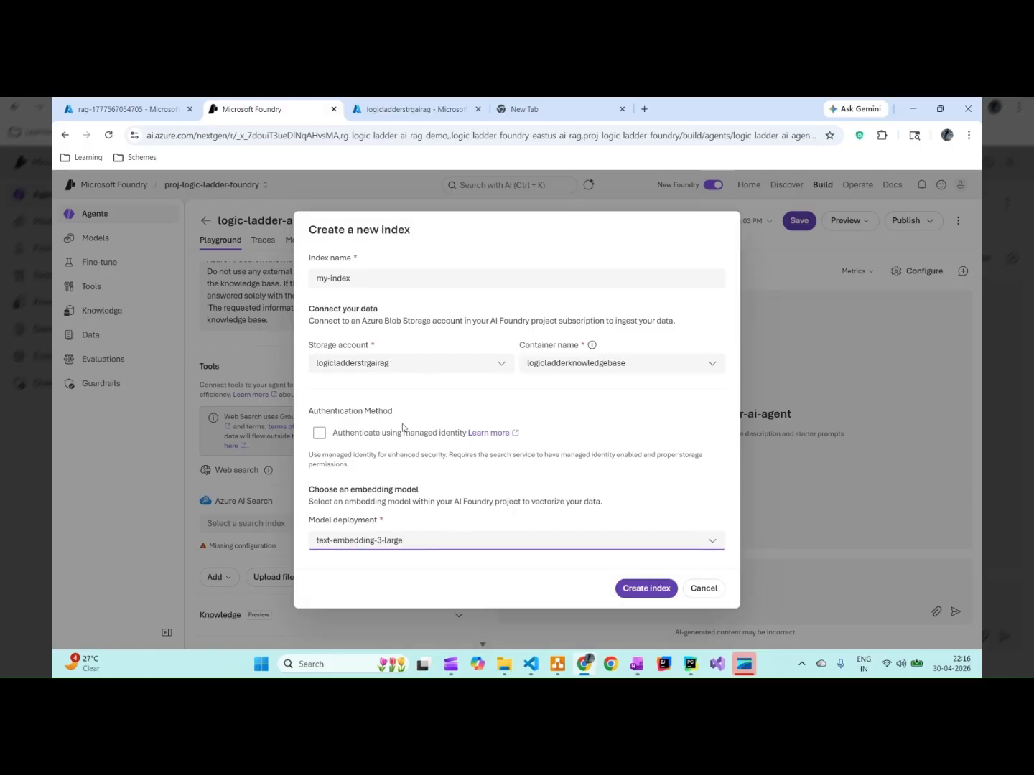
{"action": "left_click", "coordinate": [469, 544]}
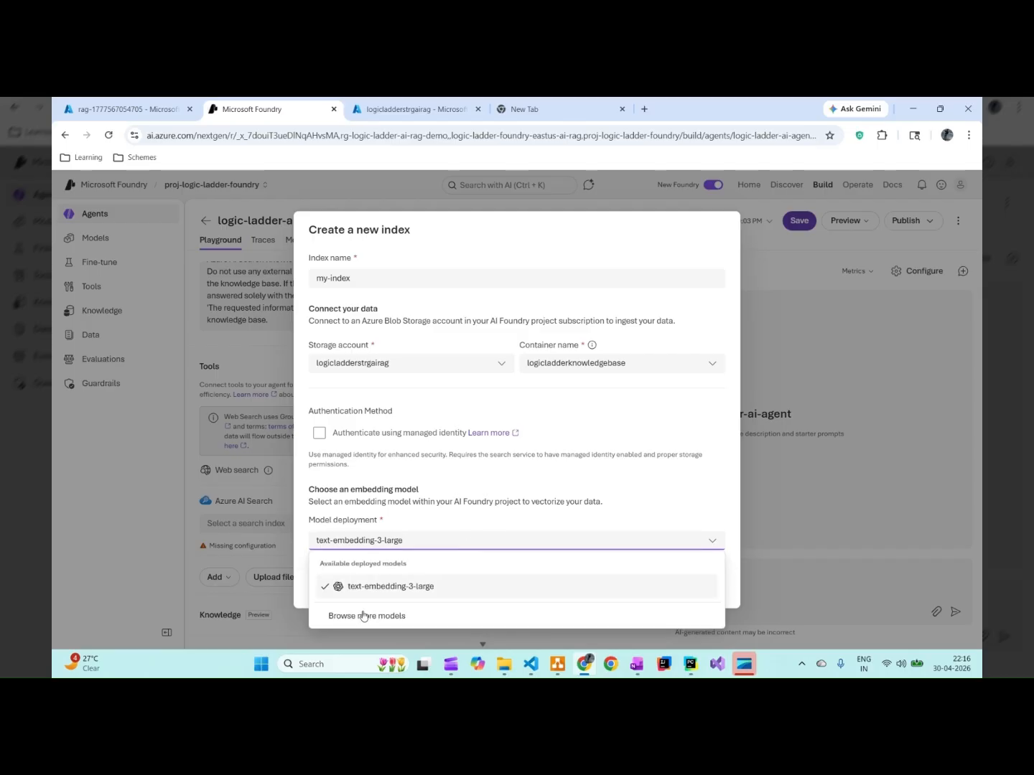
{"action": "left_click", "coordinate": [352, 623]}
{"action": "left_click", "coordinate": [708, 445]}
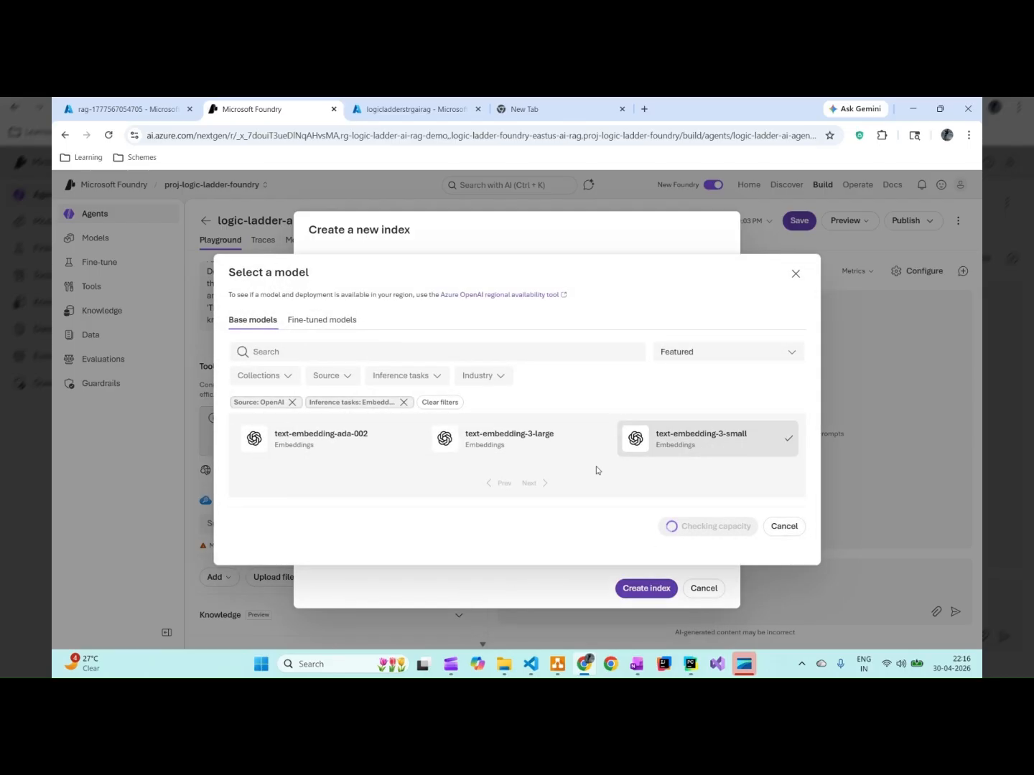
{"action": "left_click", "coordinate": [550, 437]}
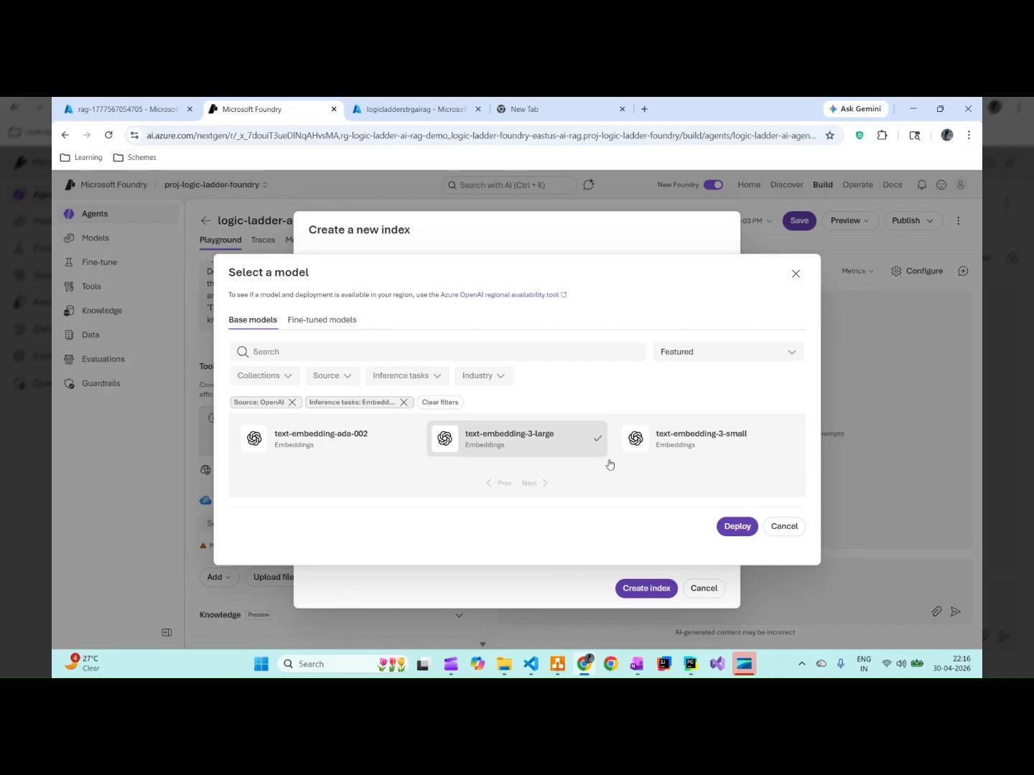
{"action": "left_click", "coordinate": [784, 528]}
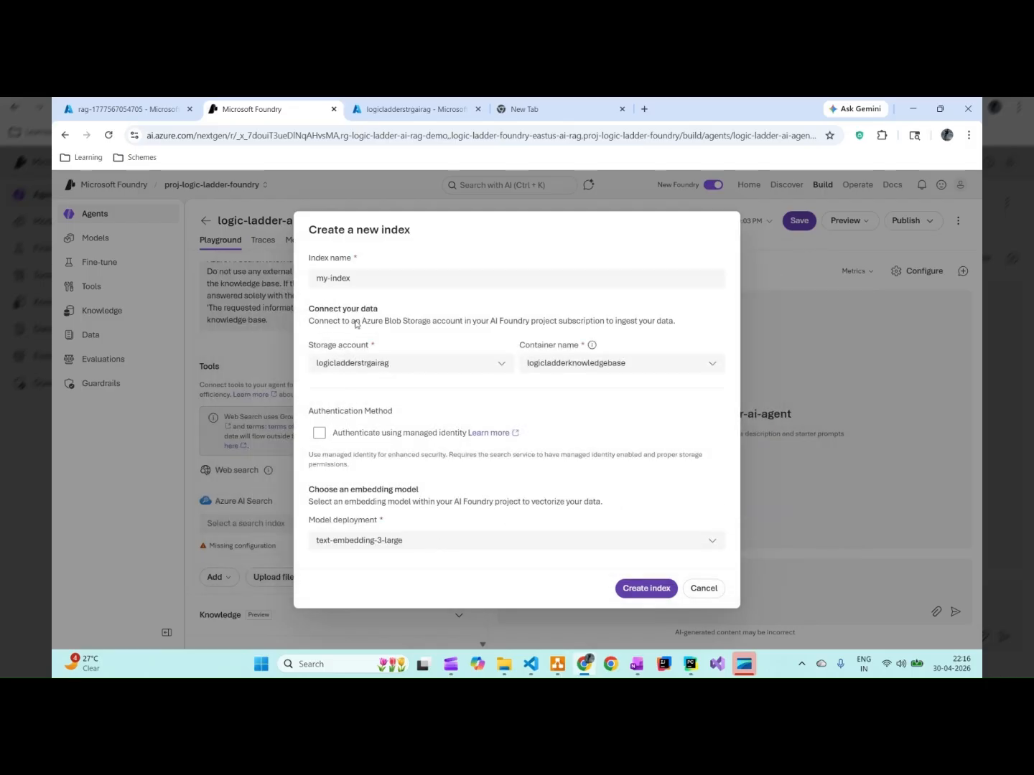
{"action": "triple_click", "coordinate": [358, 280]}
{"action": "left_click", "coordinate": [703, 588]}
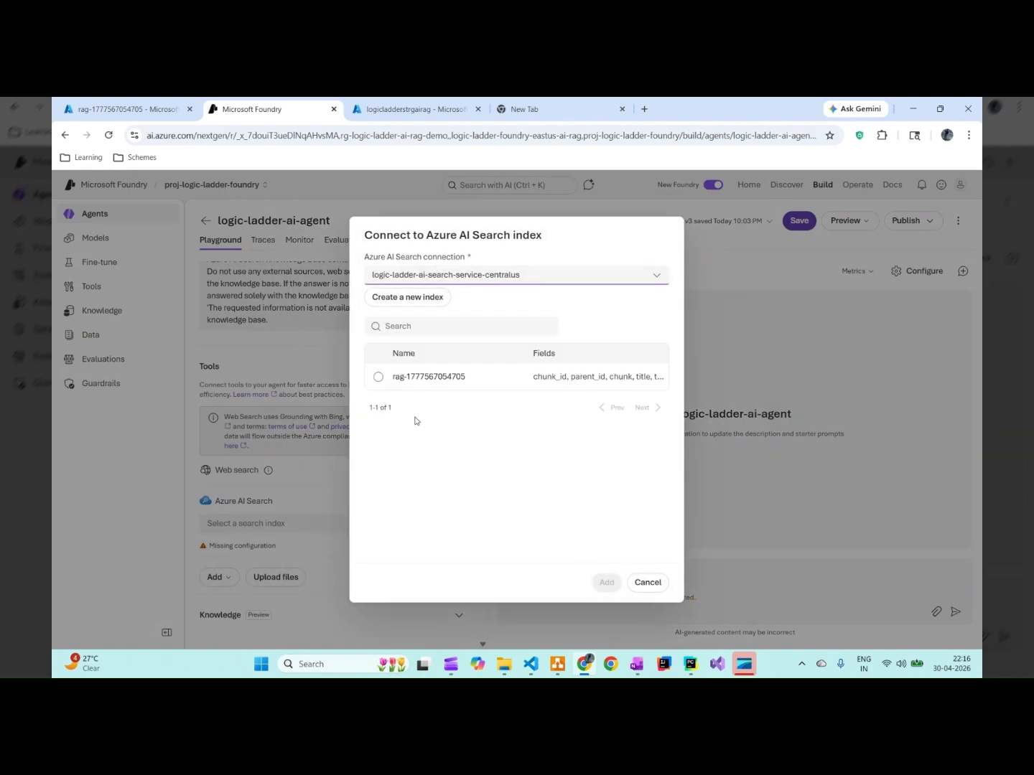
{"action": "left_click", "coordinate": [378, 378]}
{"action": "left_click", "coordinate": [606, 583]}
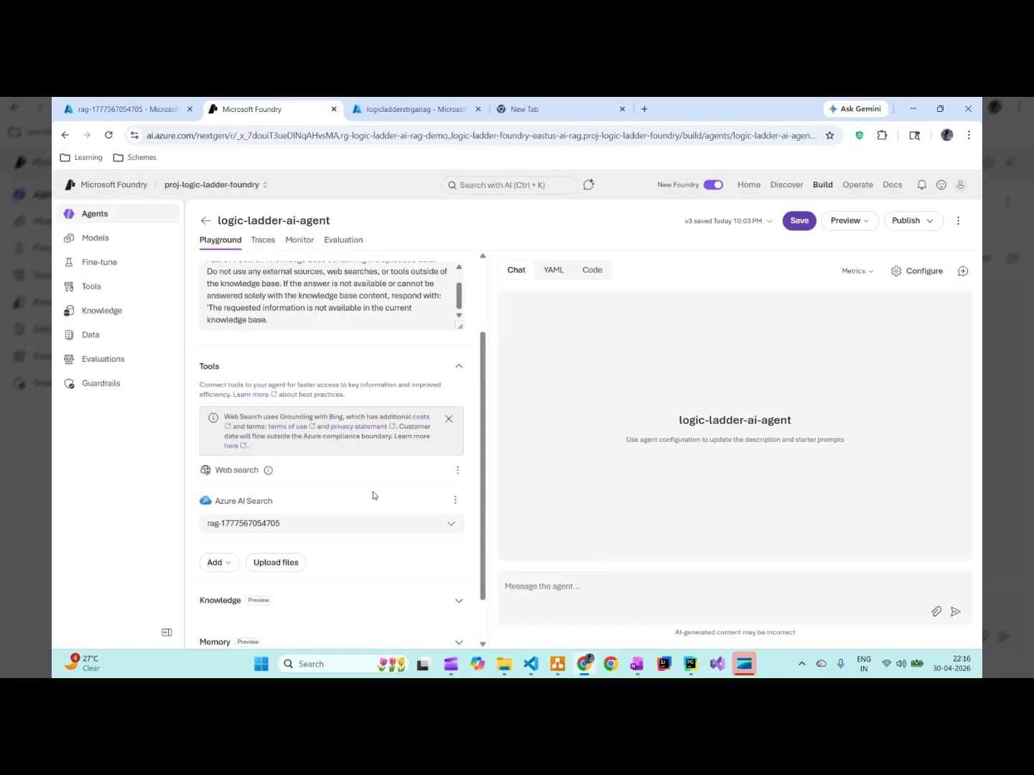
{"action": "scroll", "coordinate": [388, 495], "scroll_direction": "down", "scroll_amount": 2}
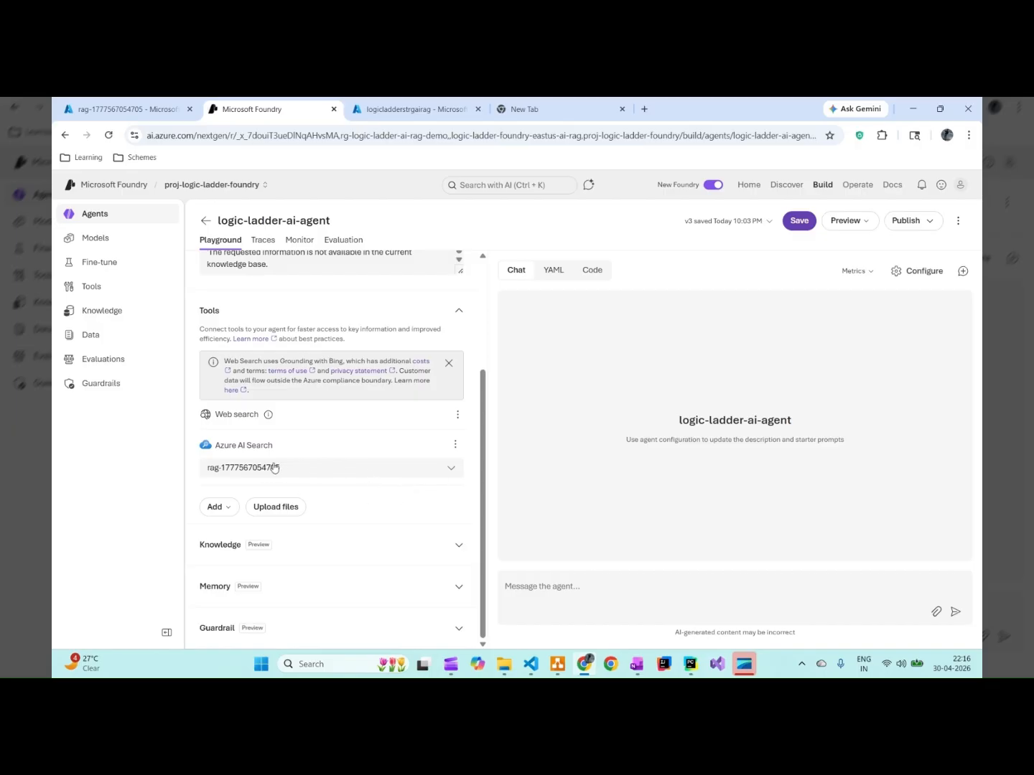
Ask the agent for information on the person whose CV is indexed and review the answer with its cited source
{"action": "left_click", "coordinate": [661, 601]}
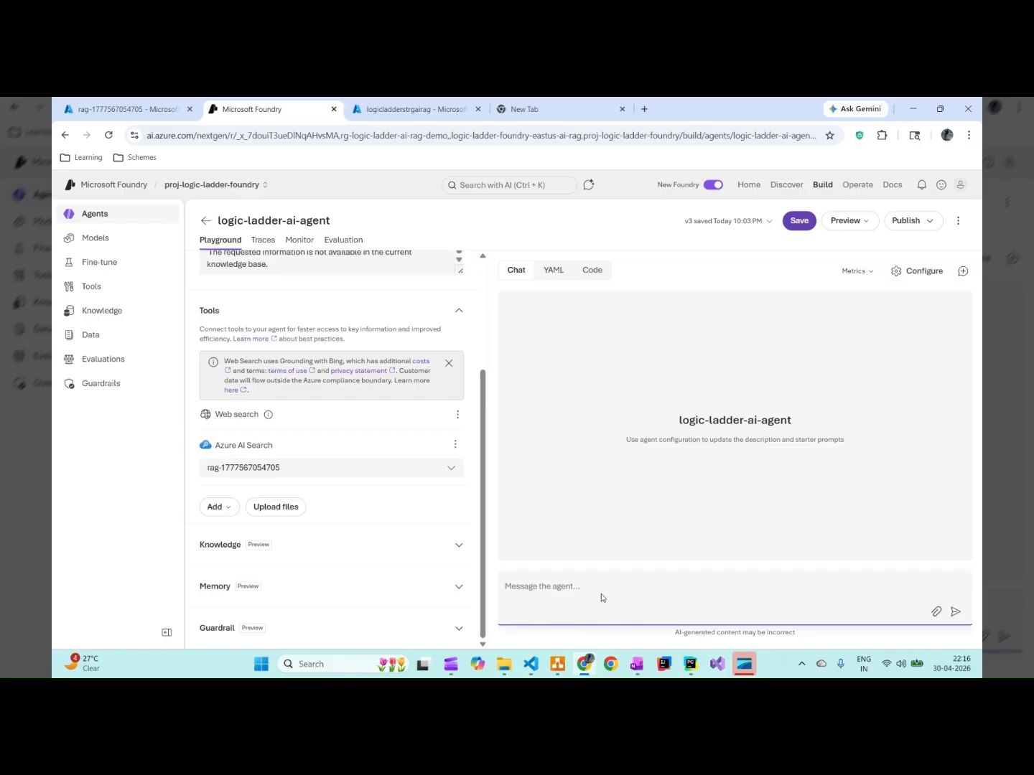
{"action": "type", "text": "Pi"}
{"action": "key", "text": "Return"}
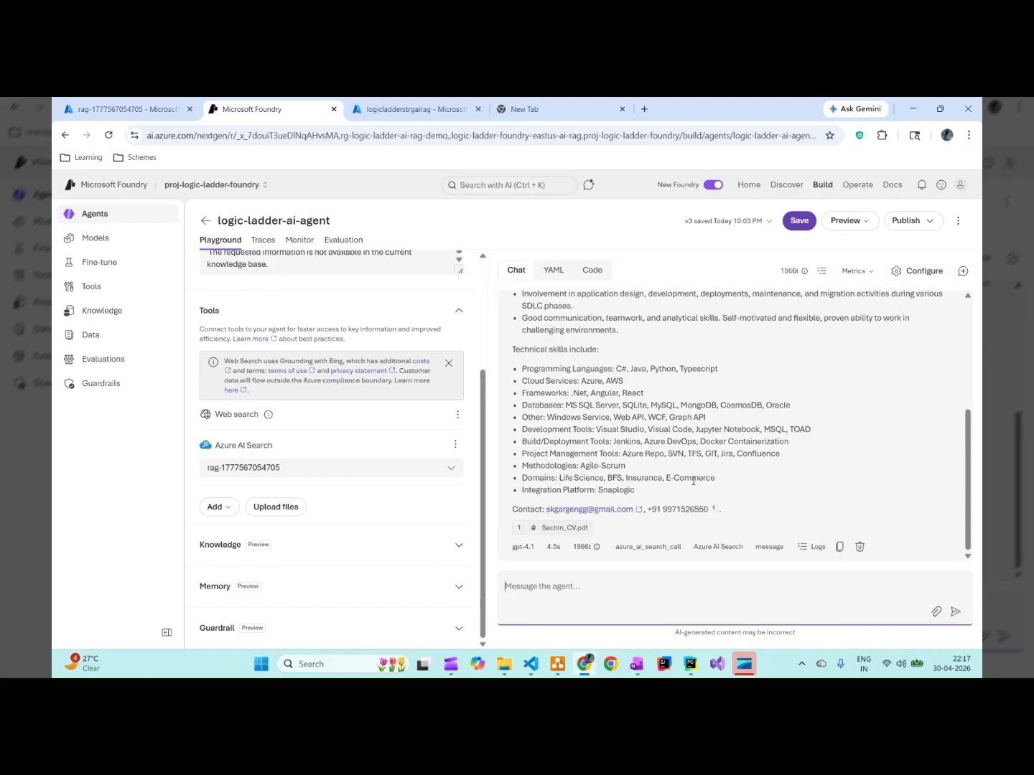
{"action": "left_click_drag", "start_coordinate": [749, 509], "coordinate": [546, 510]}
{"action": "scroll", "coordinate": [785, 425], "scroll_direction": "up", "scroll_amount": 3}
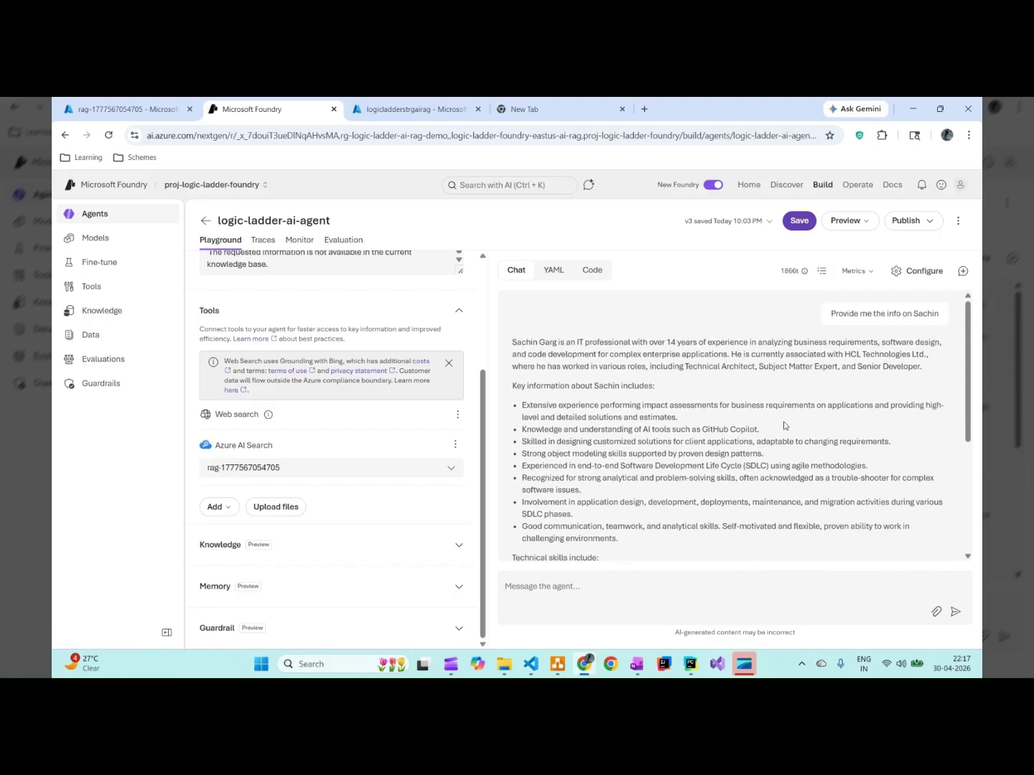
{"action": "scroll", "coordinate": [784, 405], "scroll_direction": "down", "scroll_amount": 3}
Send the agent the query "Little Red Riding Hood" to test retrieval from the indexed stories
{"action": "left_click", "coordinate": [557, 591]}
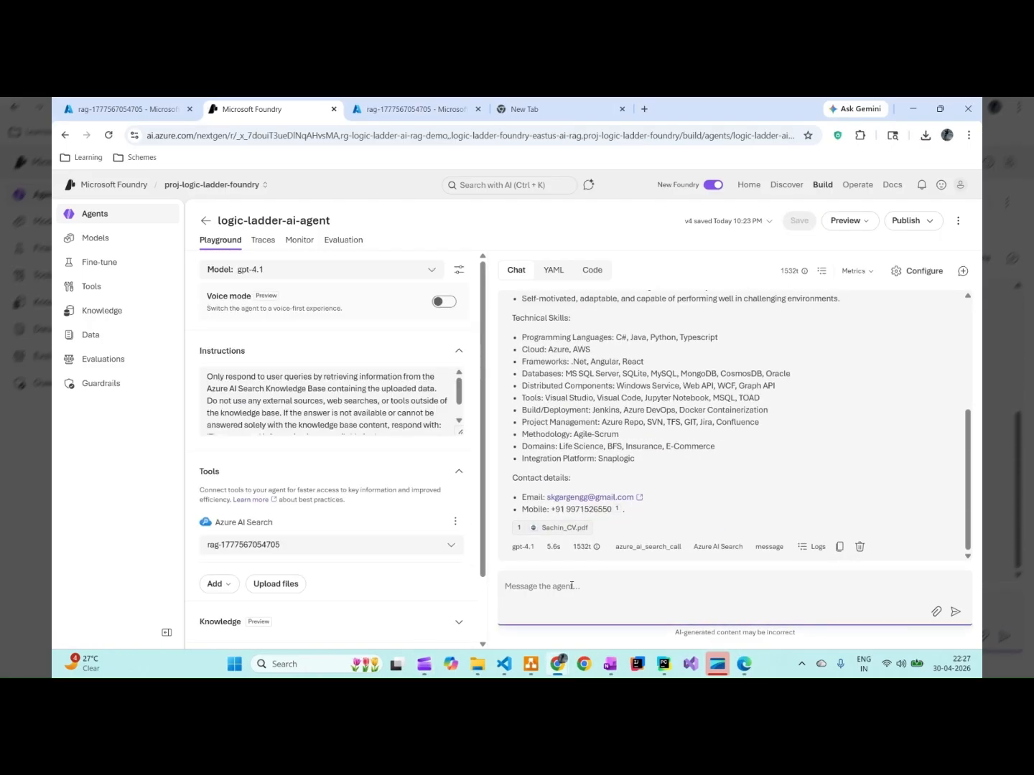
{"action": "type", "text": "Little Red Riding Hood"}
{"action": "key", "text": "Return"}
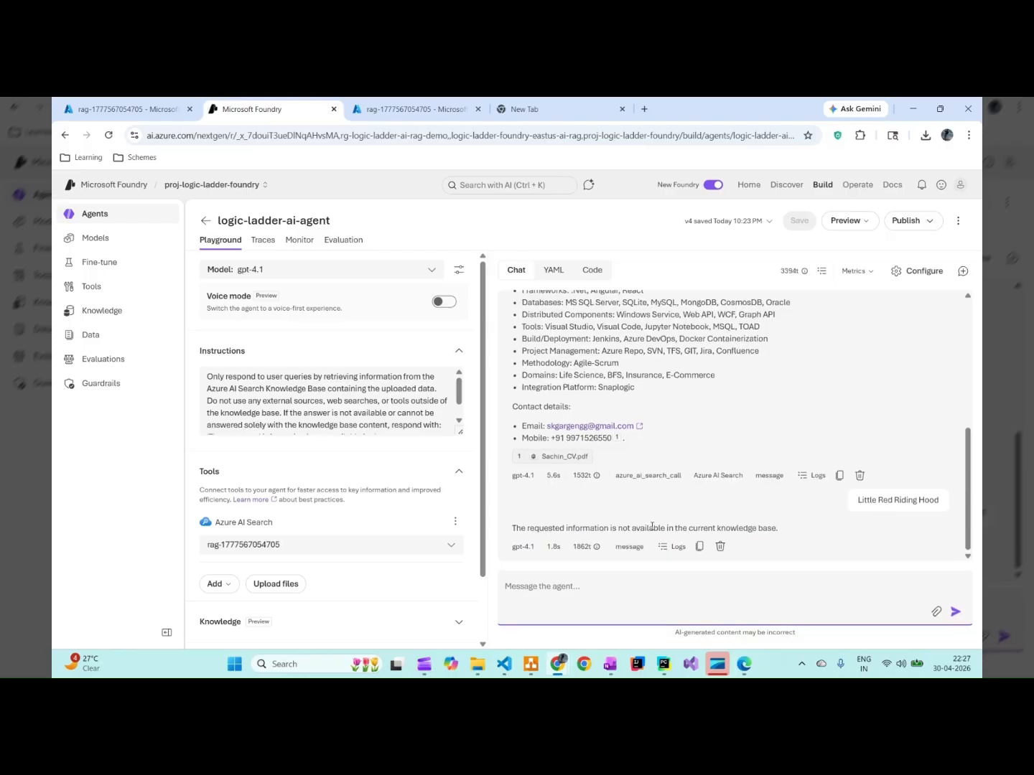
{"action": "left_click", "coordinate": [781, 552]}
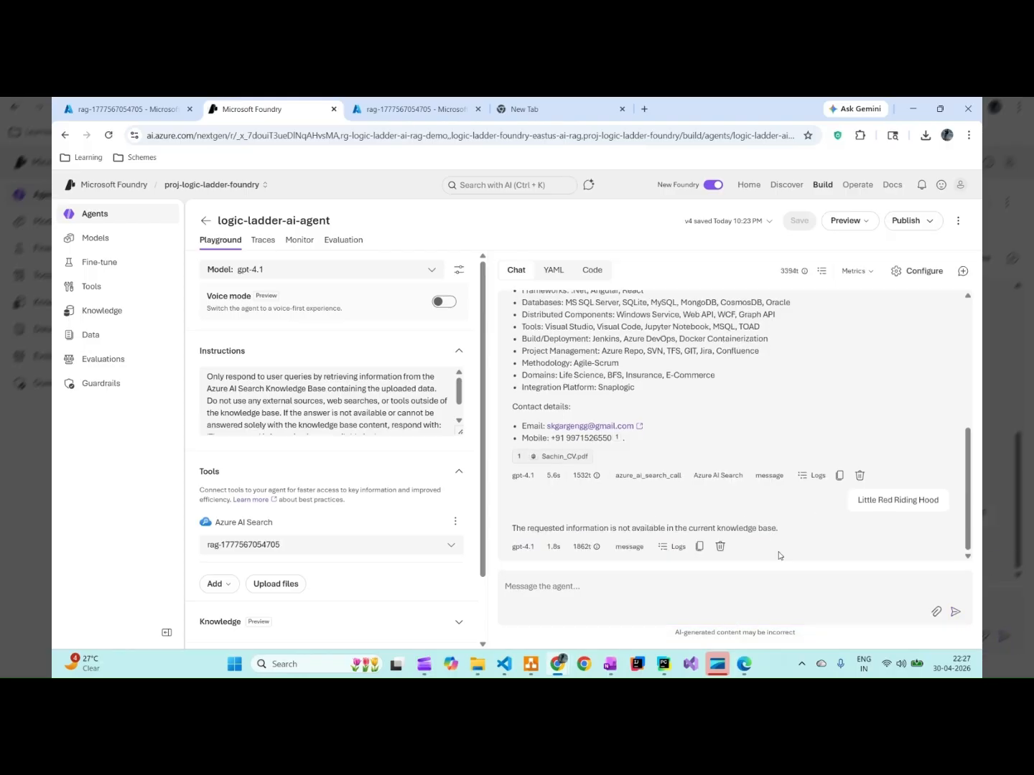
Change the agent's model to gpt-4o and save the agent
{"action": "left_click", "coordinate": [282, 273]}
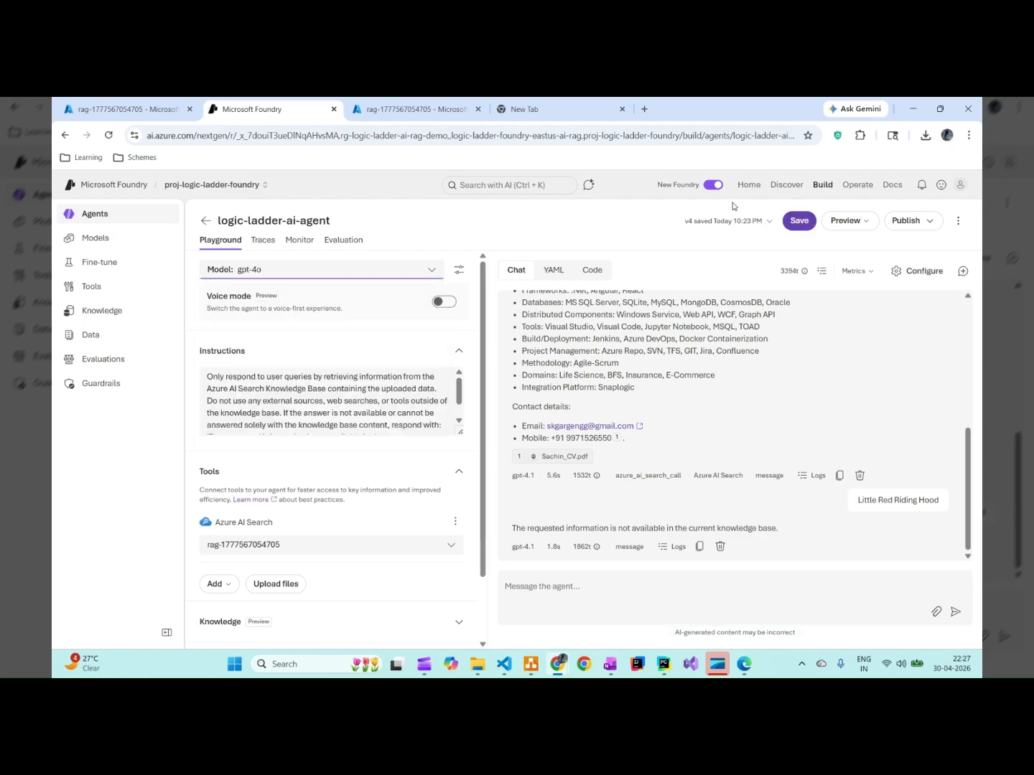
{"action": "left_click", "coordinate": [798, 221]}
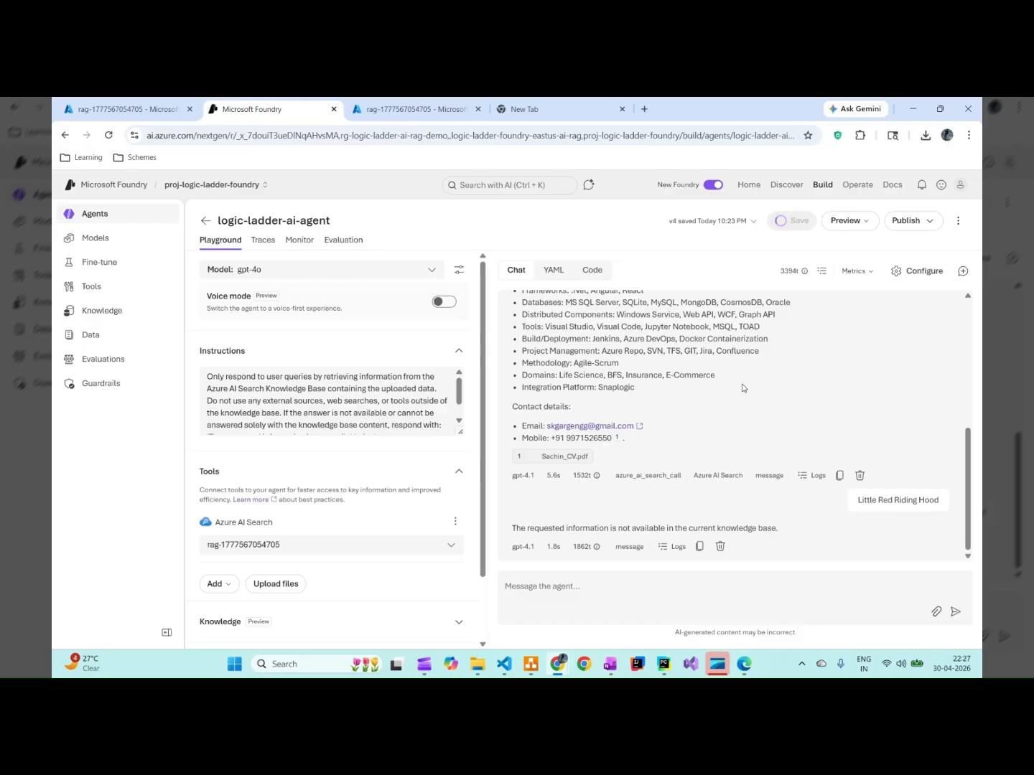
Repeat the query "Little Red Riding Hood" with the gpt-4o model and compare the answer and citations with the earlier reply
{"action": "left_click", "coordinate": [582, 583]}
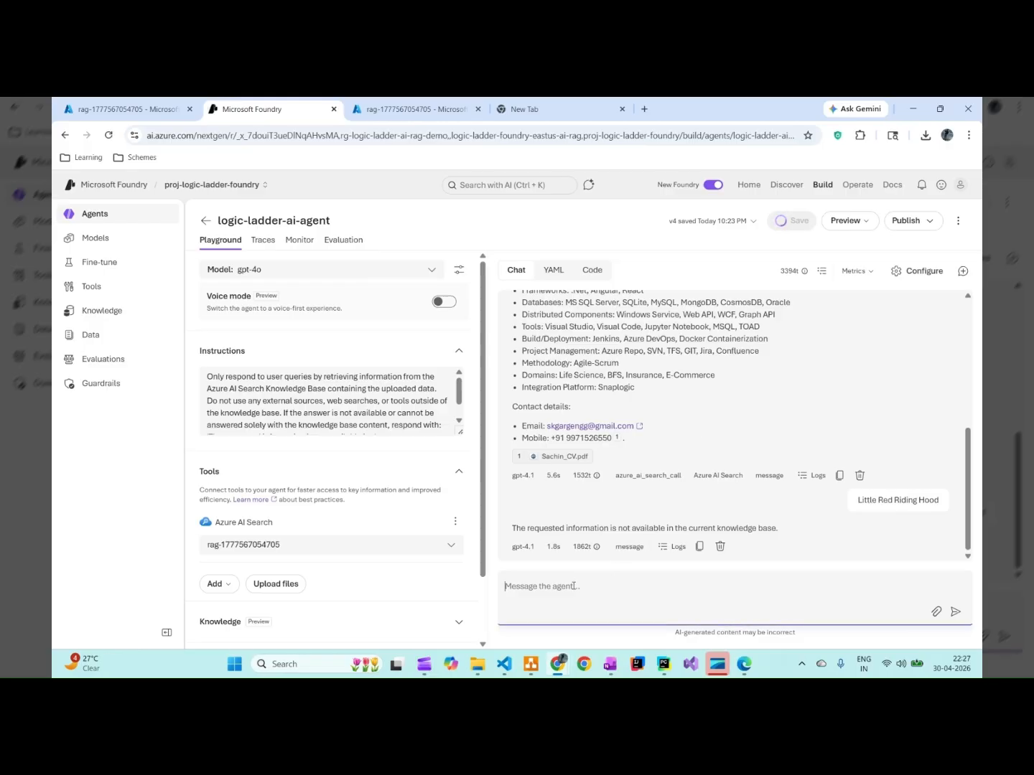
{"action": "type", "text": "Little Red Riding Hood"}
{"action": "key", "text": "Return"}
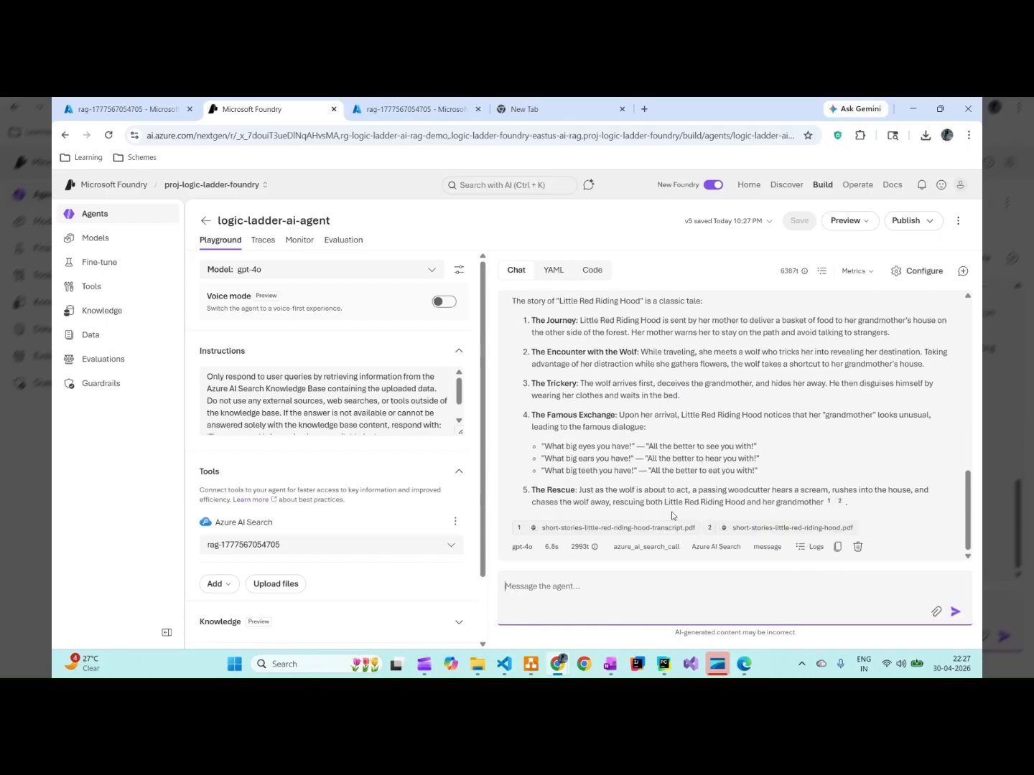
{"action": "scroll", "coordinate": [611, 505], "scroll_direction": "up", "scroll_amount": 2}
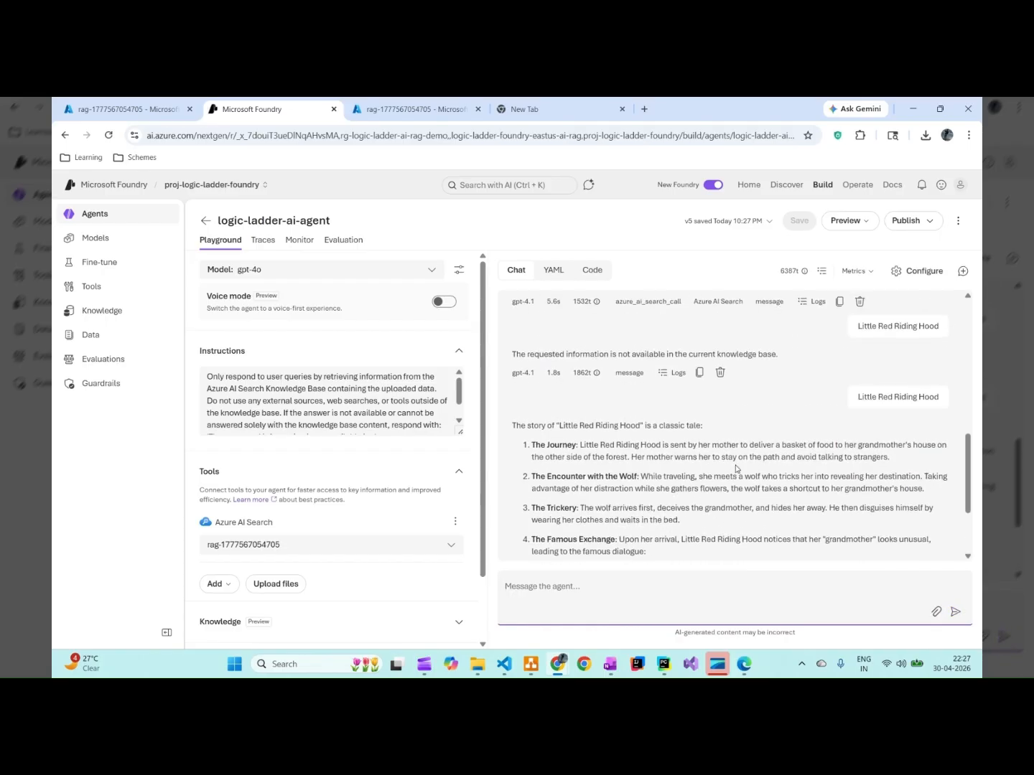
Switch the agent's model back to gpt-4.1 and save the agent
{"action": "scroll", "coordinate": [720, 471], "scroll_direction": "up", "scroll_amount": 1}
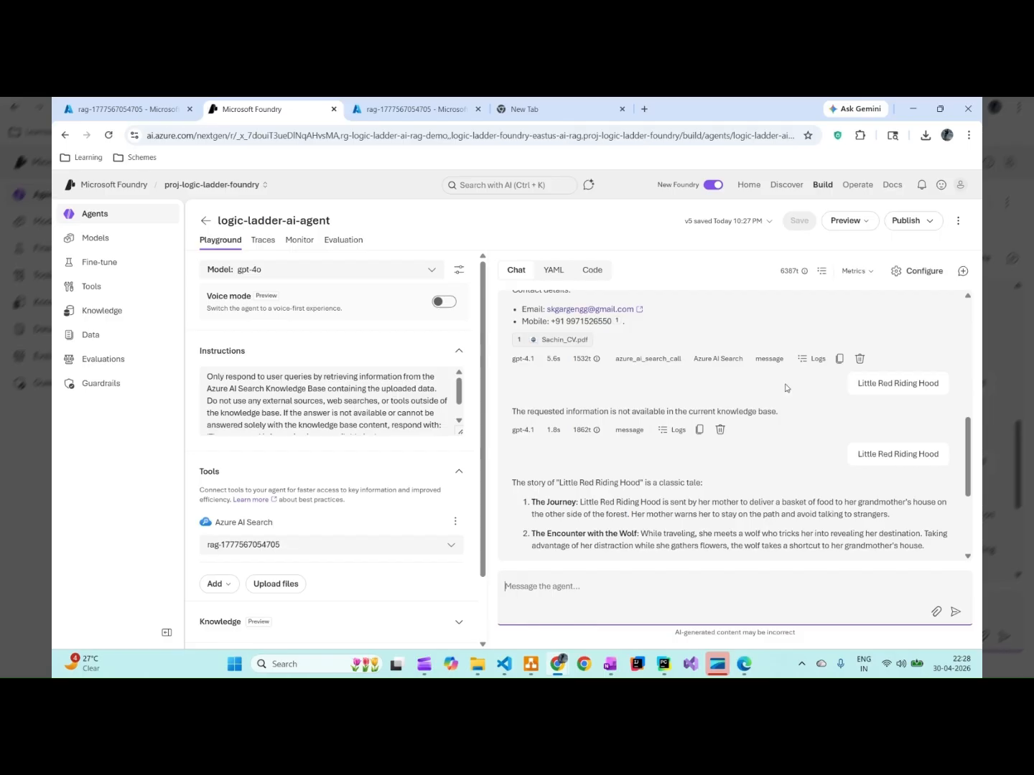
{"action": "left_click", "coordinate": [352, 269]}
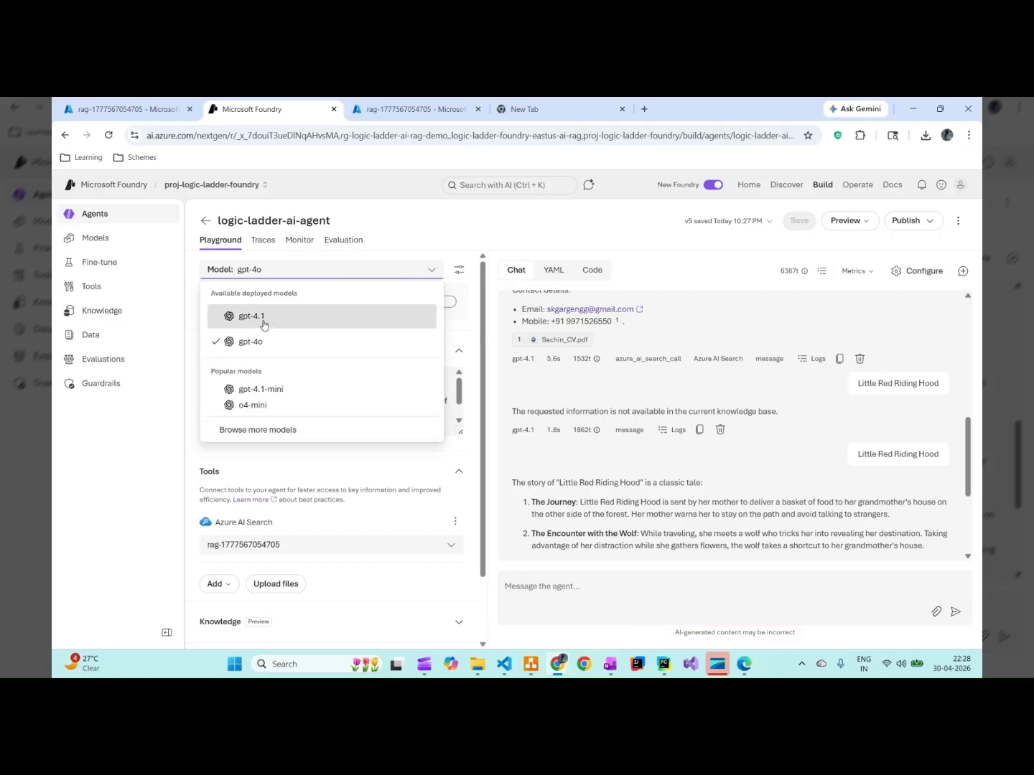
{"action": "left_click", "coordinate": [265, 320]}
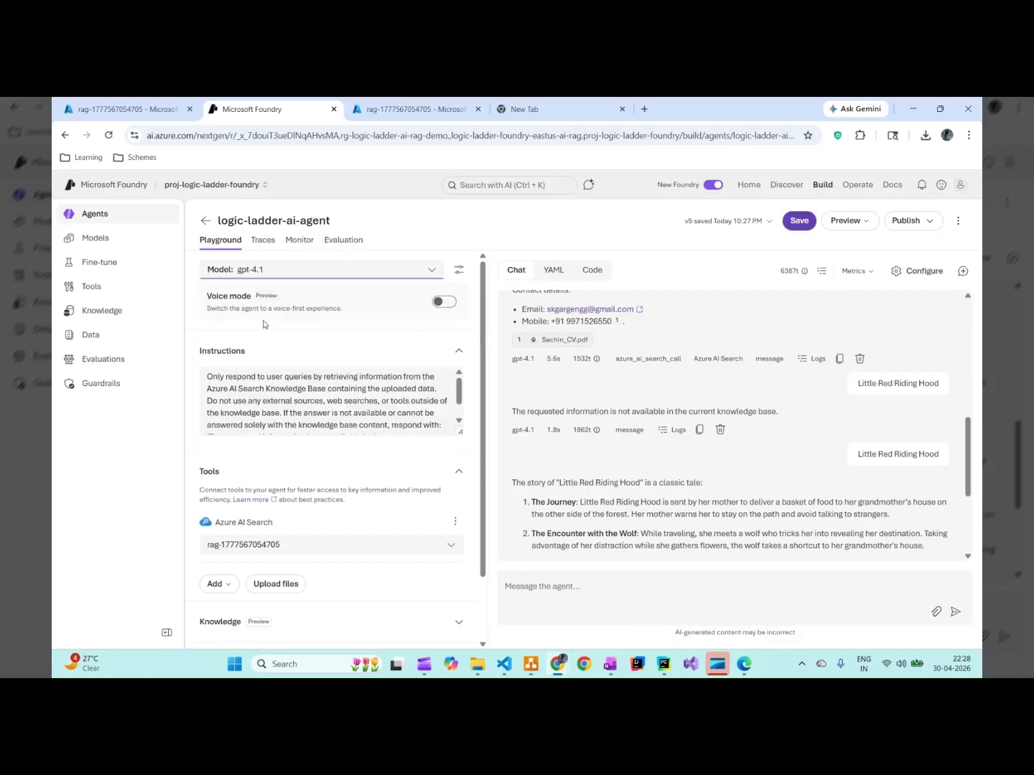
{"action": "left_click", "coordinate": [797, 222]}
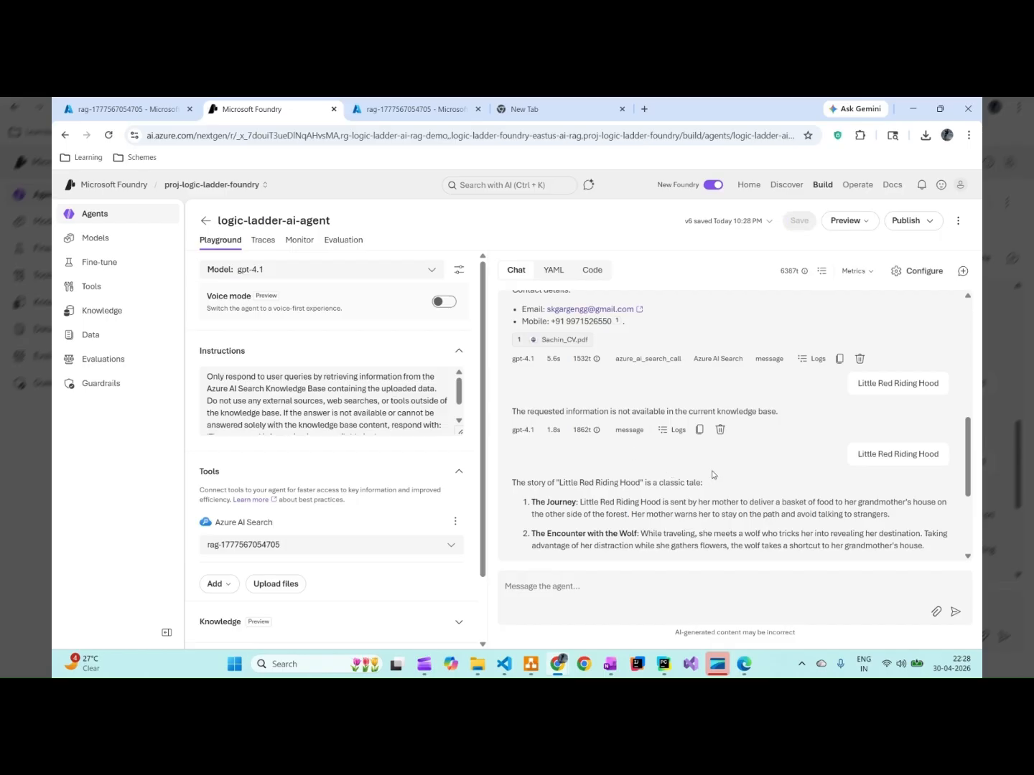
Send the query "Little Red Riding Hood" again in the same chat to test the gpt-4.1 model
{"action": "left_click", "coordinate": [606, 598]}
{"action": "type", "text": "Little Red Riding Hood"}
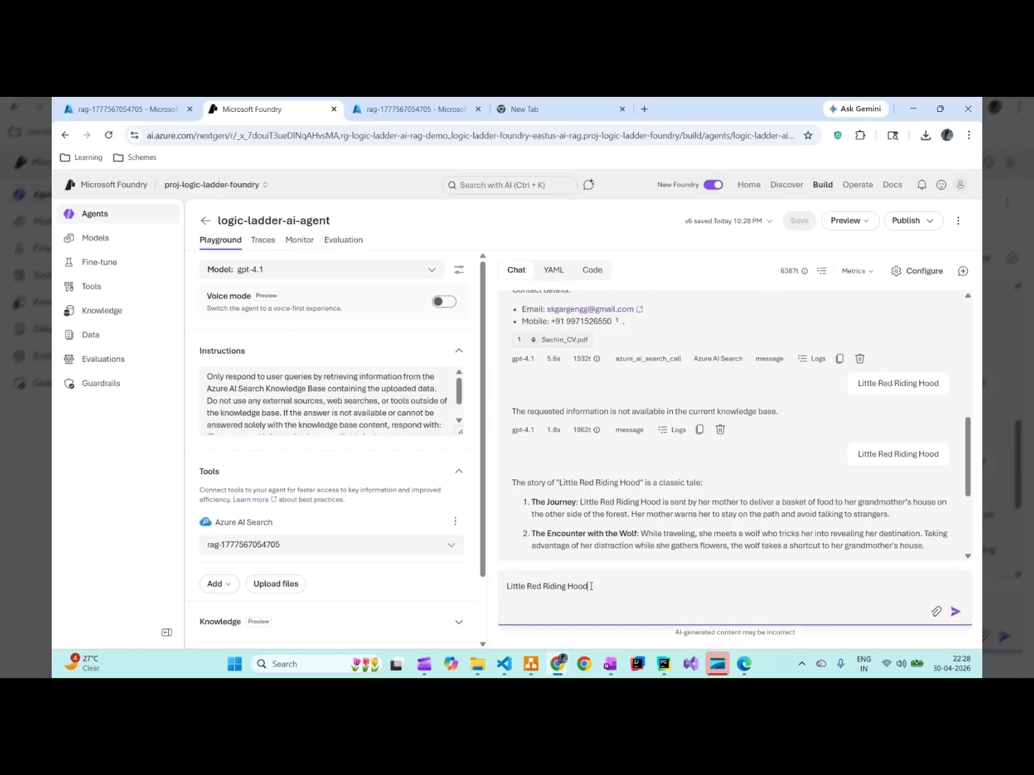
{"action": "left_click", "coordinate": [954, 611]}
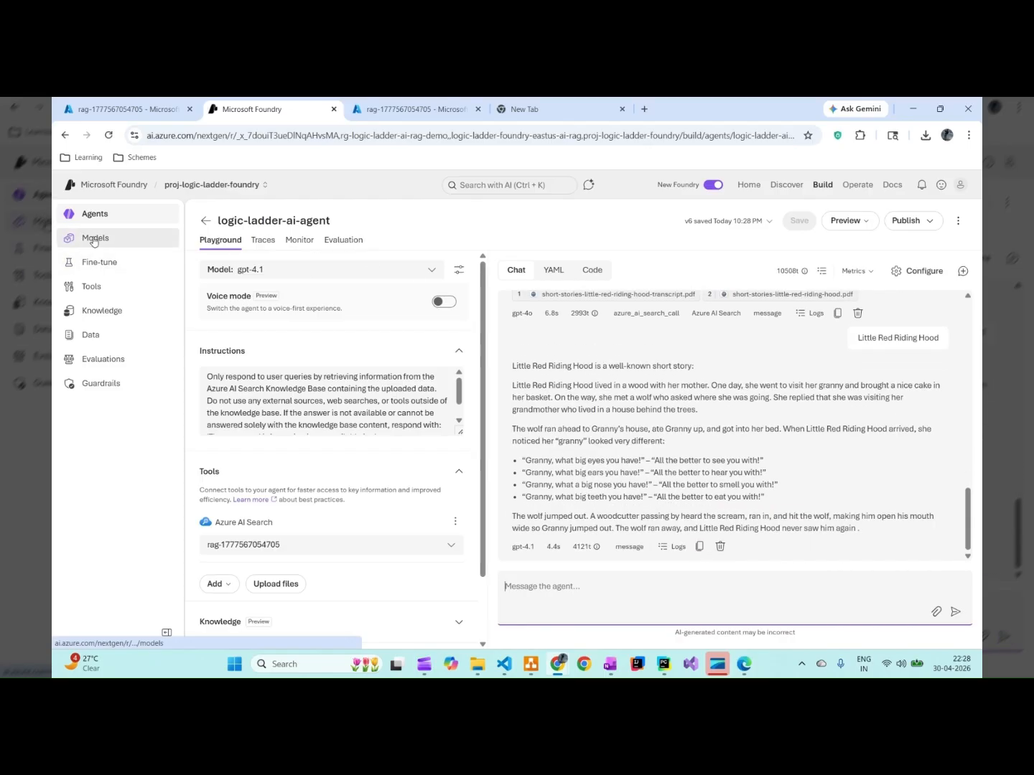
Reopen logic-ladder-ai-agent from the agents list to get an empty chat and send it the query "Little Red Riding Hood"
{"action": "left_click", "coordinate": [95, 215]}
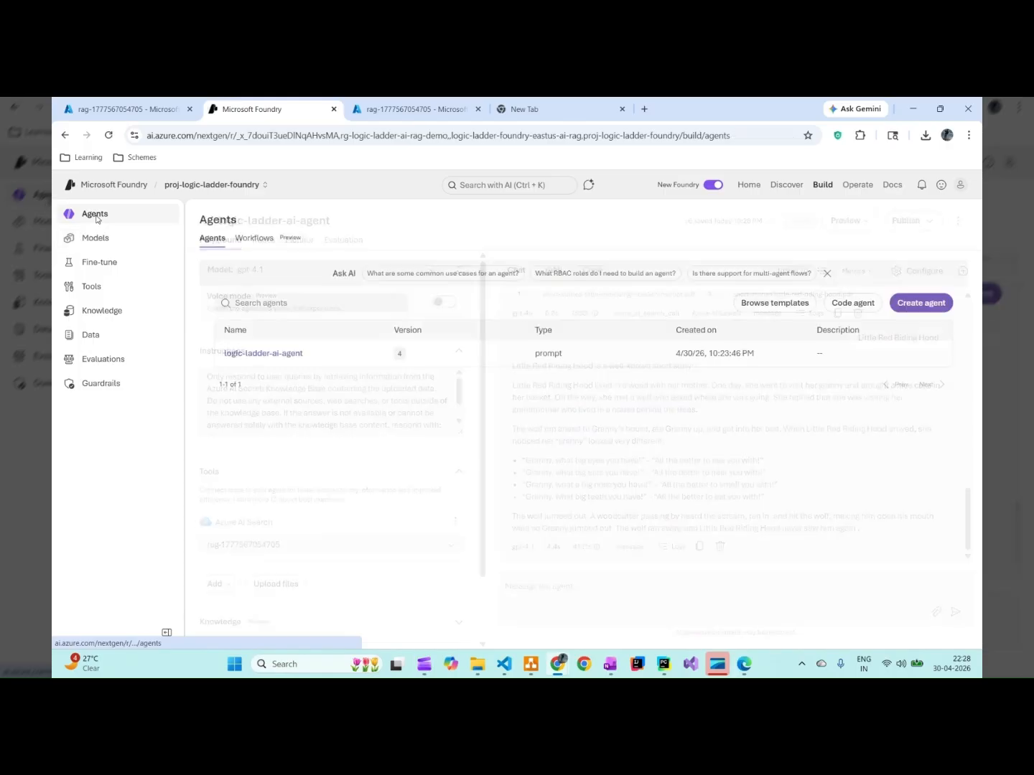
{"action": "left_click", "coordinate": [273, 352]}
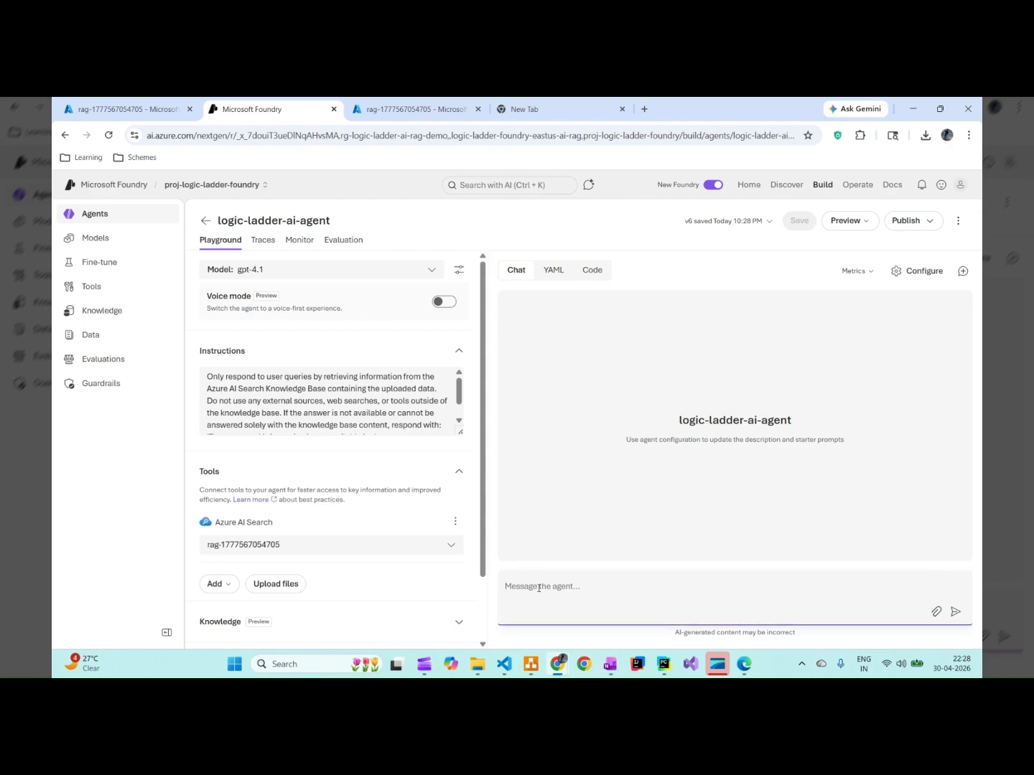
{"action": "type", "text": "Little Red Riding Hood"}
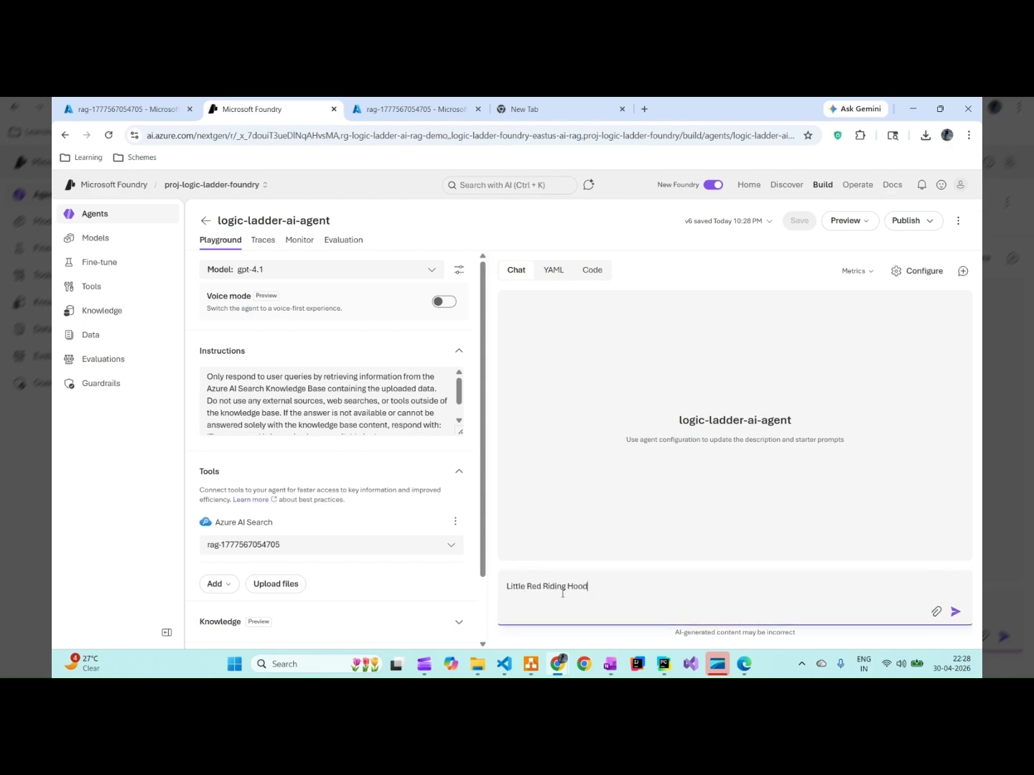
{"action": "left_click", "coordinate": [954, 611]}
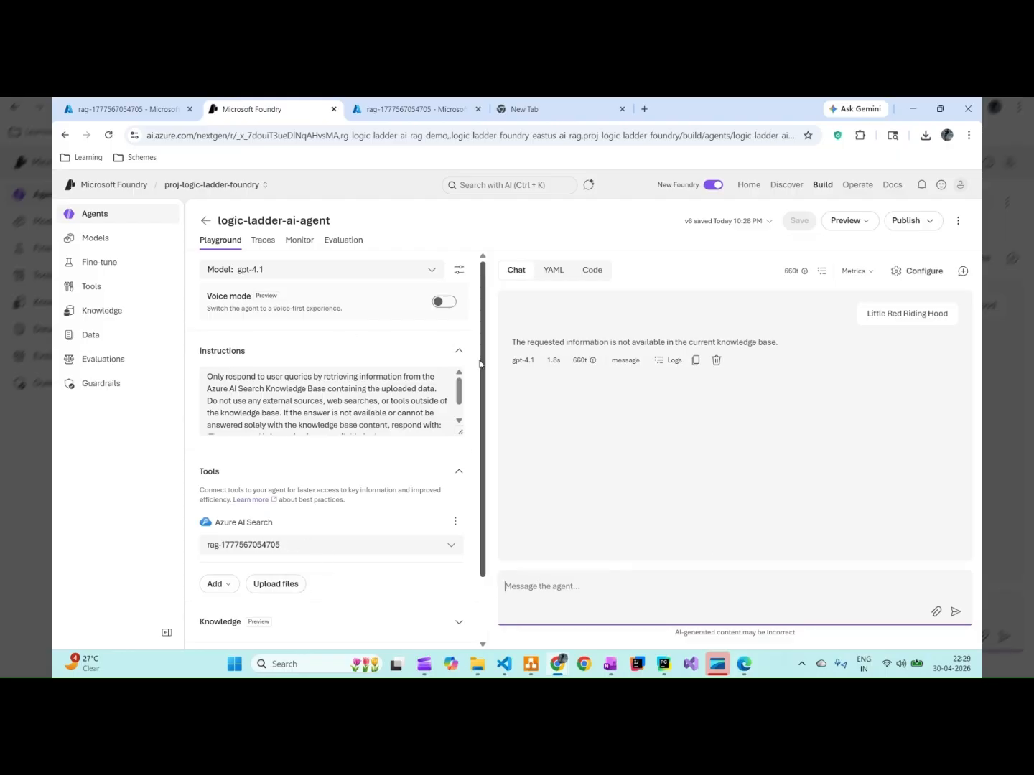
{"action": "scroll", "coordinate": [482, 402], "scroll_direction": "down", "scroll_amount": 2}
{"action": "left_click_drag", "start_coordinate": [505, 444], "coordinate": [586, 479]}
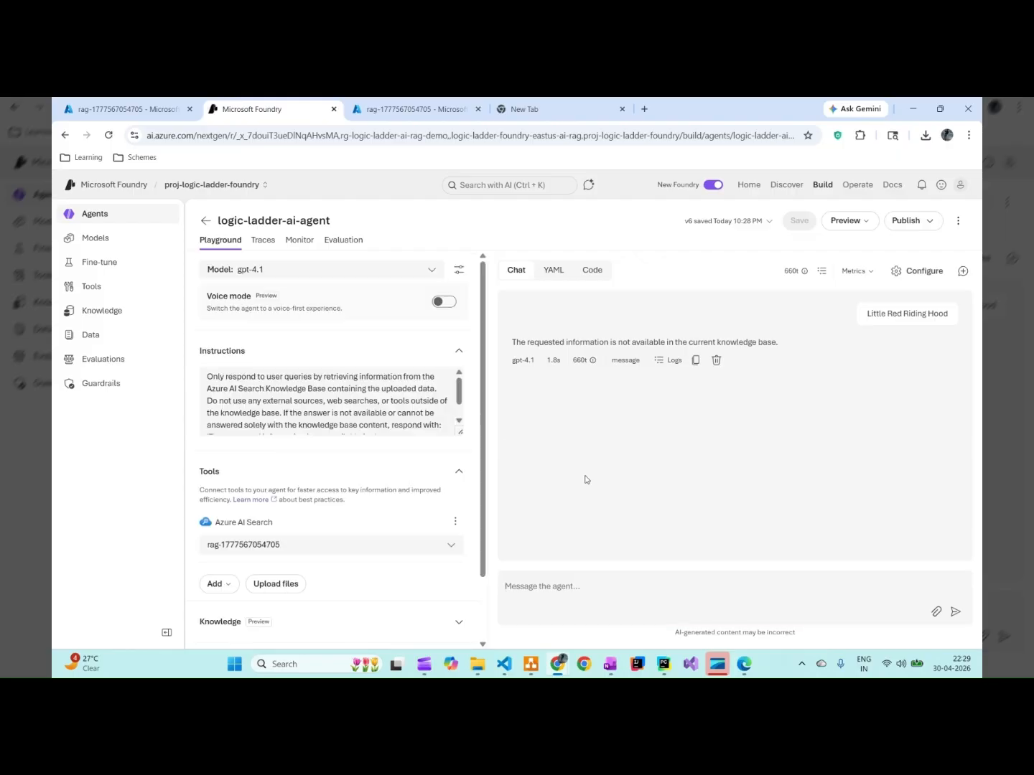